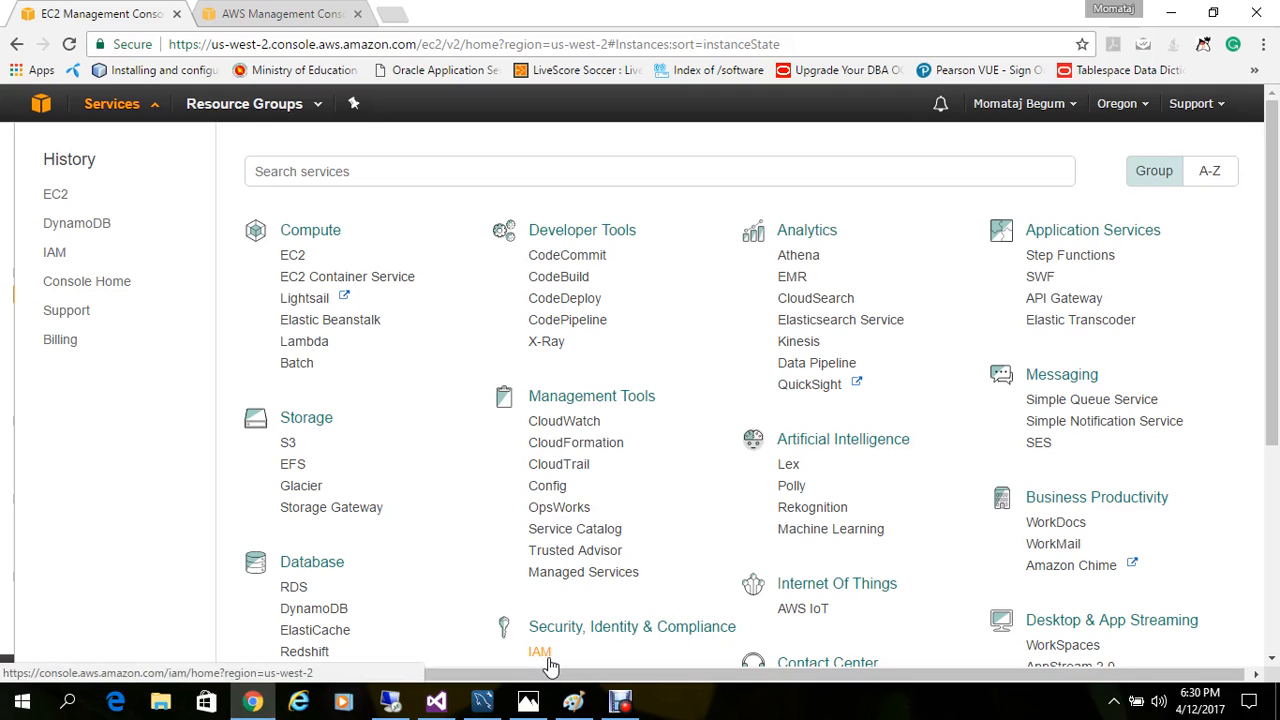
Step: Open the IAM policies and start a new policy with the Policy Generator
{"action": "left_click", "coordinate": [546, 660]}
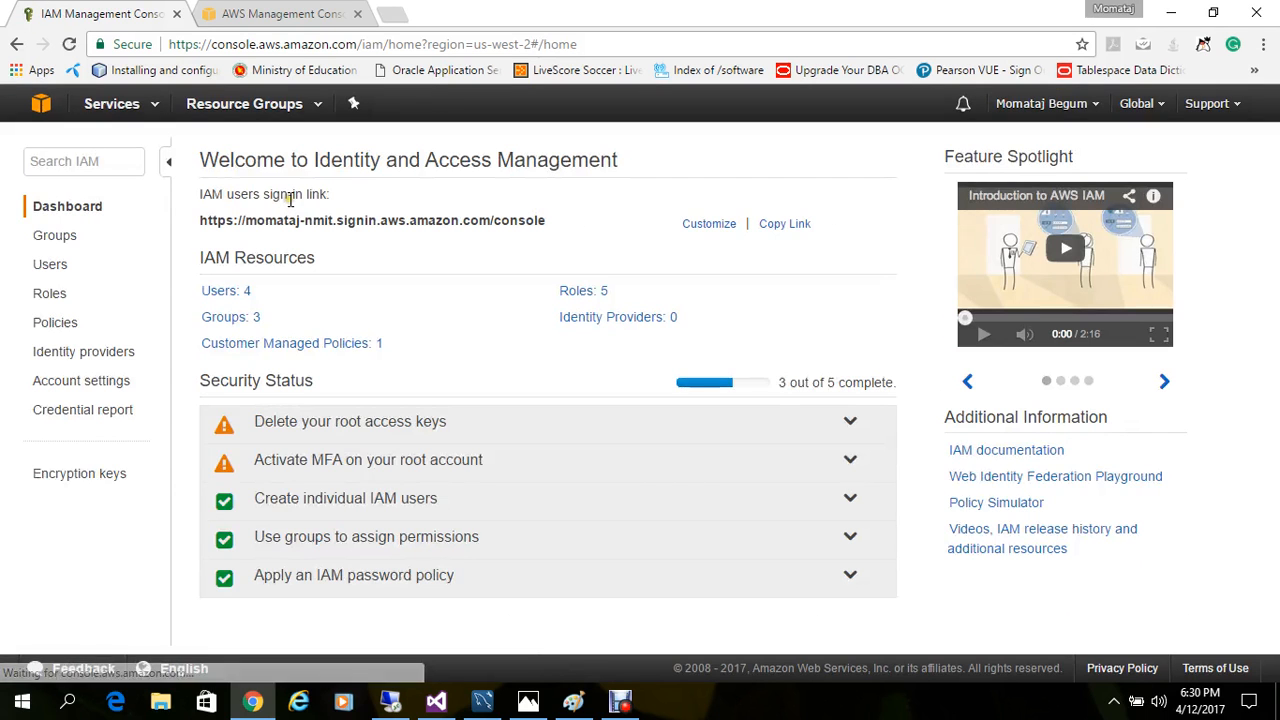
{"action": "left_click", "coordinate": [57, 324]}
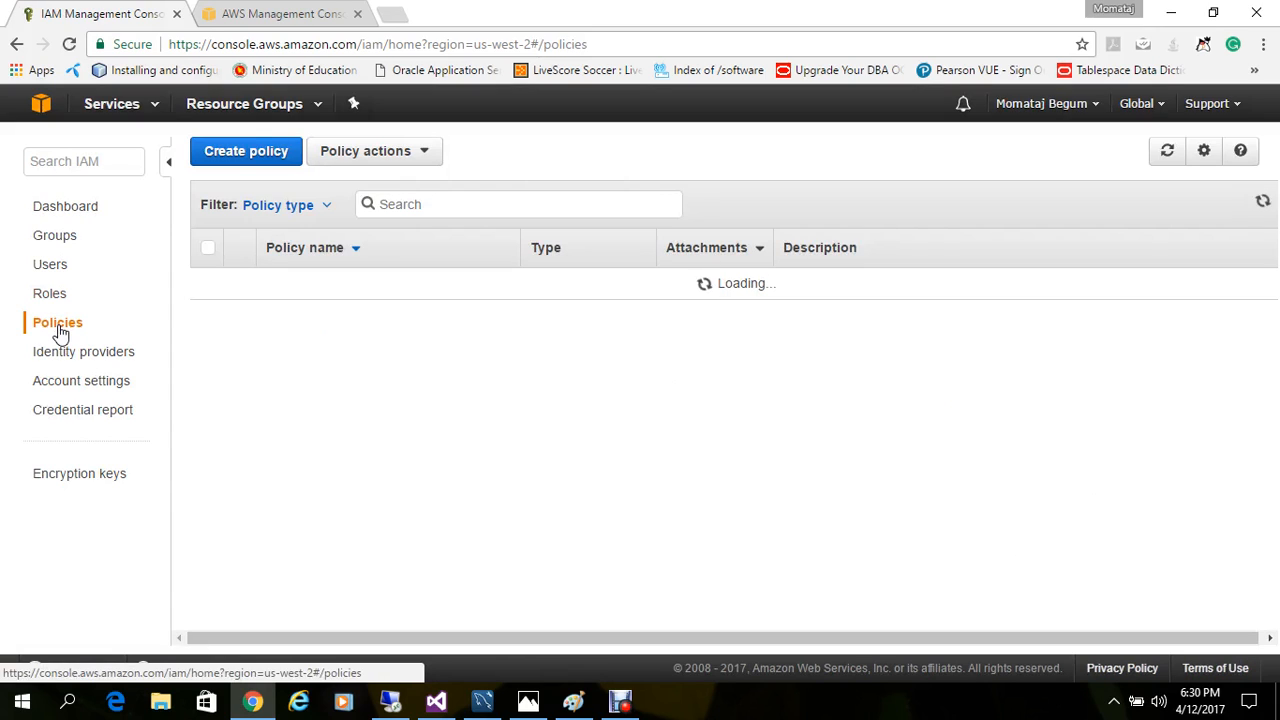
{"action": "left_click", "coordinate": [250, 158]}
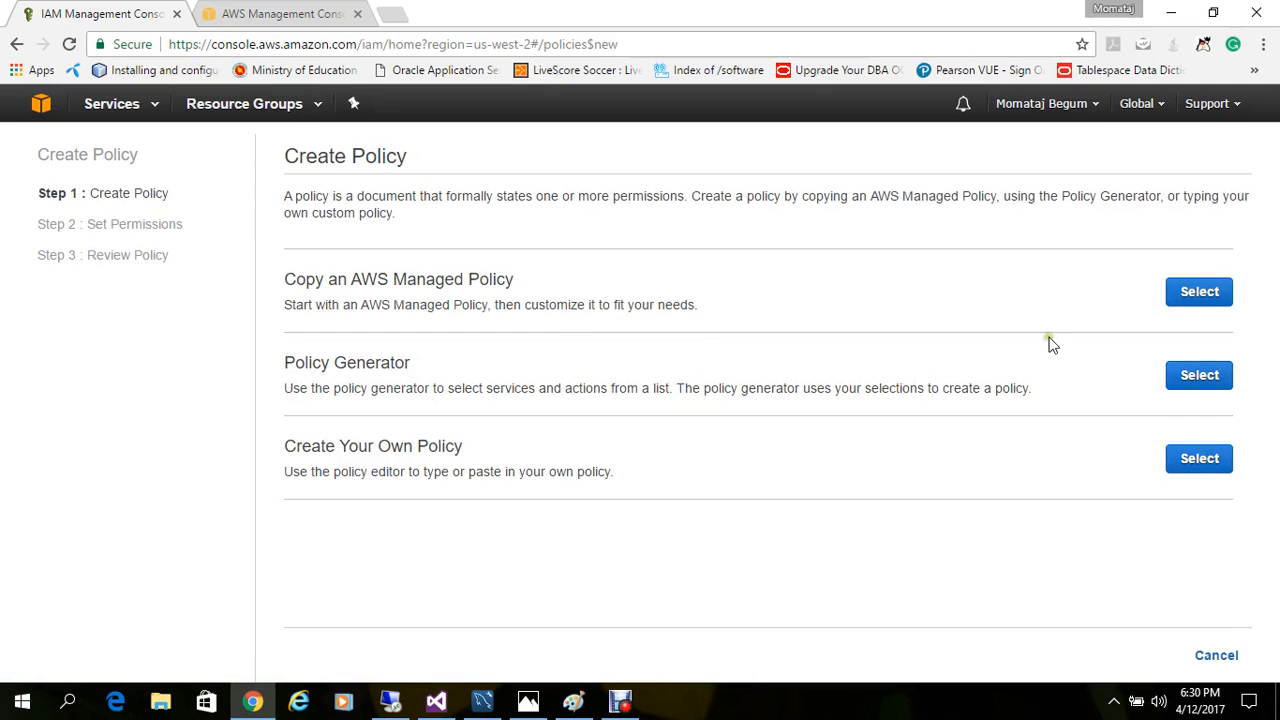
{"action": "left_click", "coordinate": [1205, 384]}
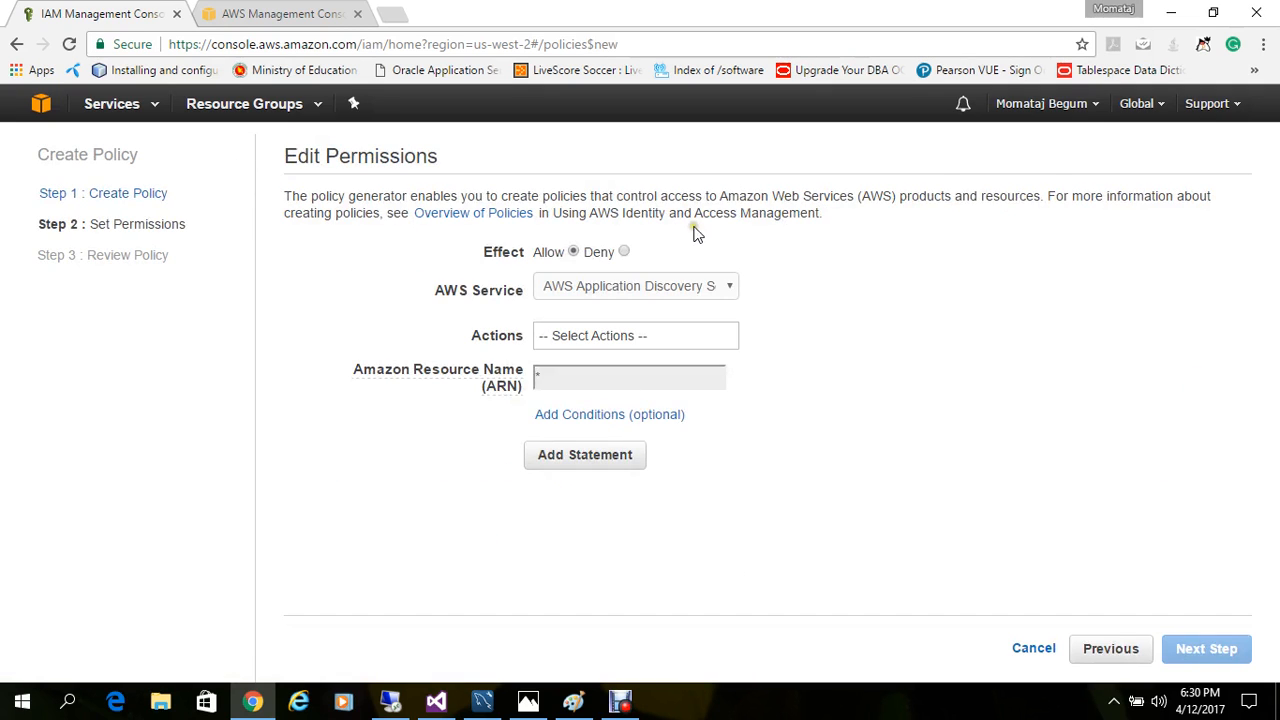
Step: Choose Amazon DynamoDB as the AWS service for the policy's Allow statement
{"action": "left_click", "coordinate": [591, 289]}
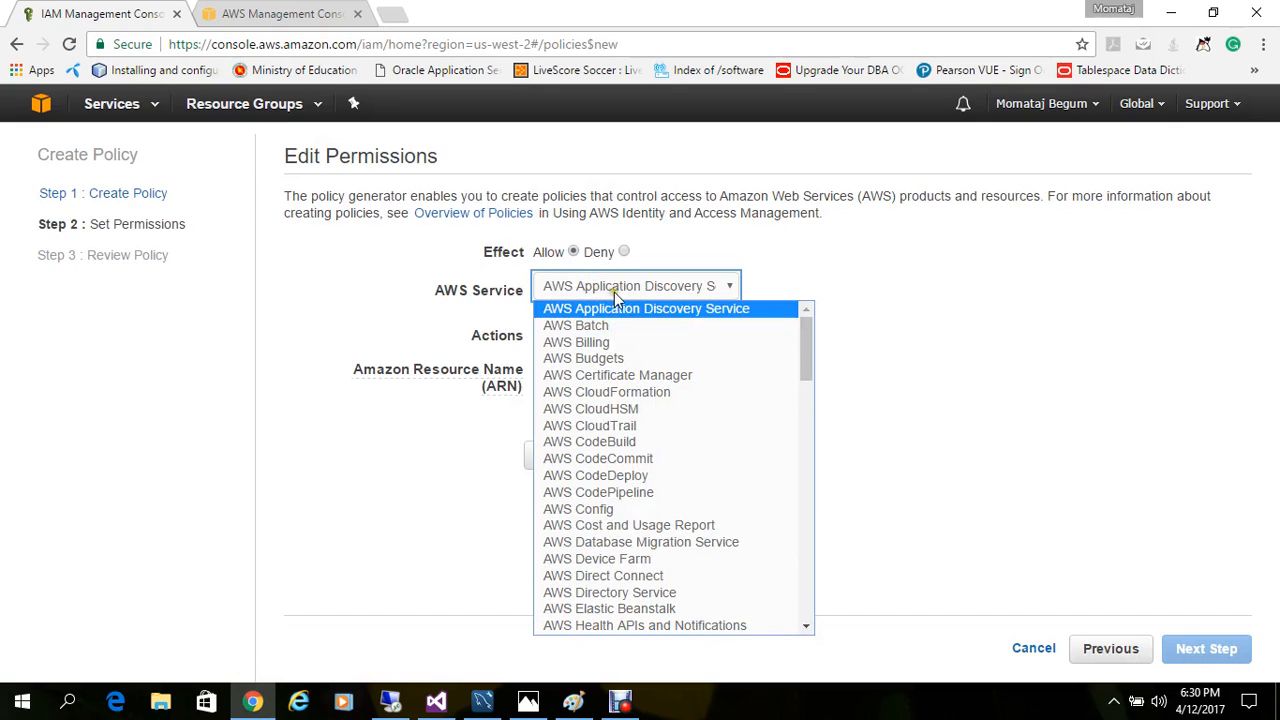
{"action": "left_click_drag", "start_coordinate": [808, 355], "coordinate": [805, 483]}
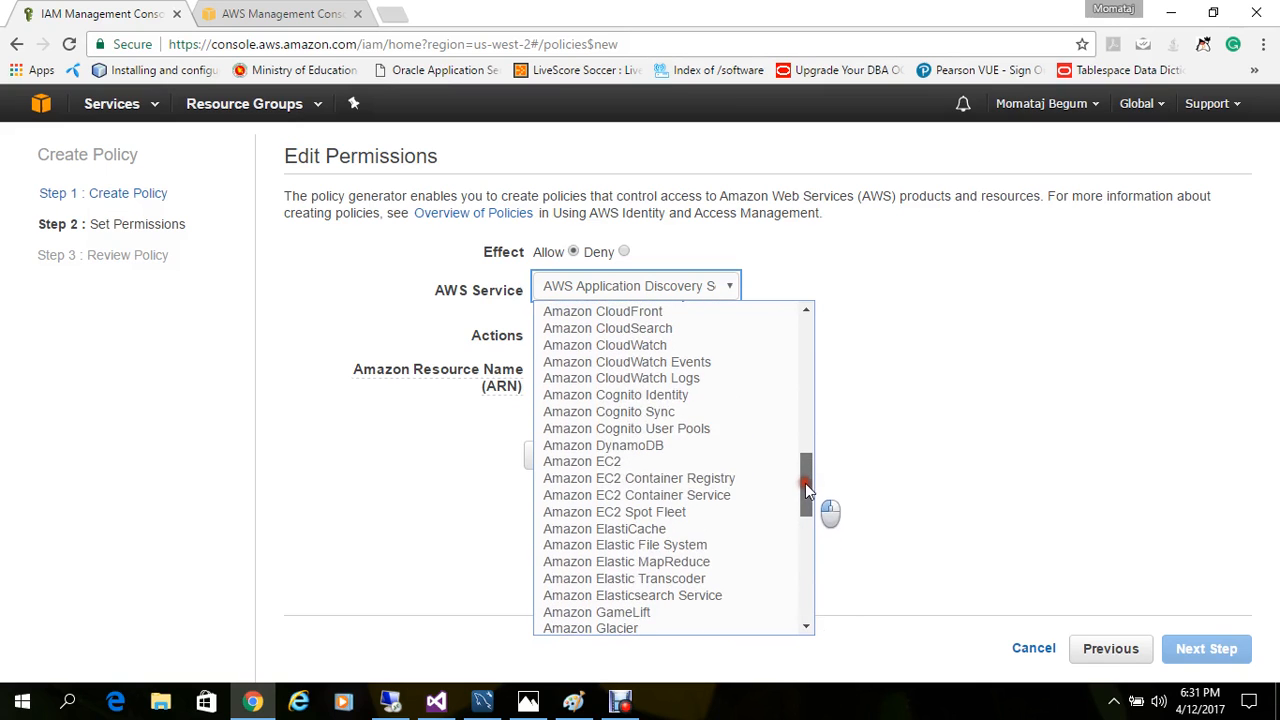
{"action": "left_click", "coordinate": [712, 447]}
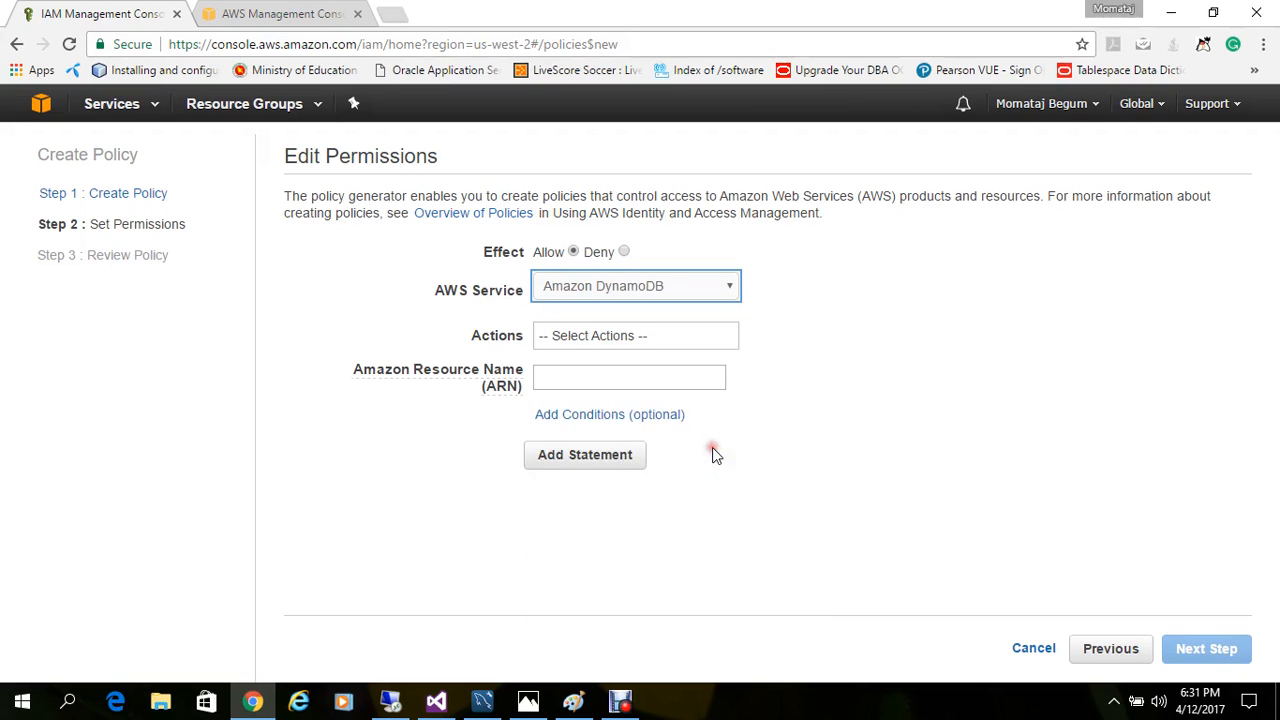
Step: Select the DeleteTable, DescribeTable, GetItem, PutItem and UpdateItem actions for the DynamoDB statement
{"action": "left_click", "coordinate": [627, 340]}
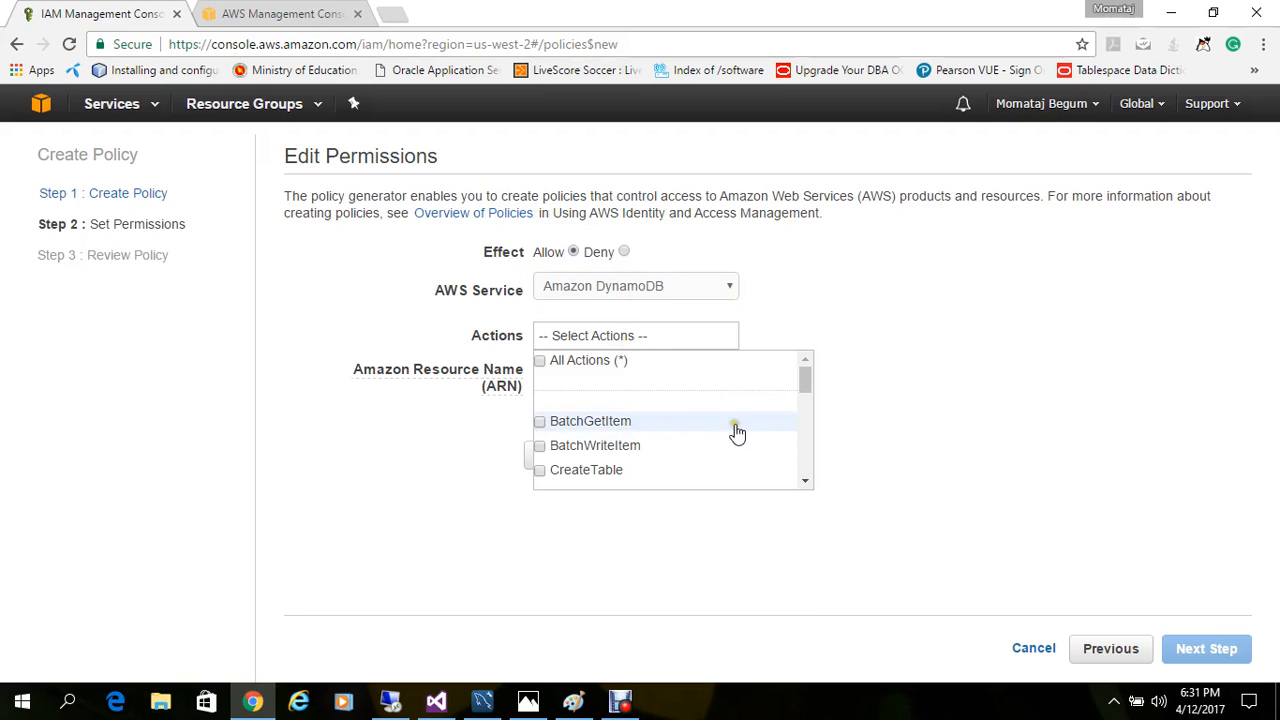
{"action": "left_click_drag", "start_coordinate": [805, 385], "coordinate": [806, 451]}
{"action": "left_click", "coordinate": [545, 389]}
{"action": "left_click", "coordinate": [539, 446]}
{"action": "left_click", "coordinate": [540, 393]}
{"action": "left_click", "coordinate": [539, 427]}
{"action": "left_click_drag", "start_coordinate": [808, 462], "coordinate": [805, 470]}
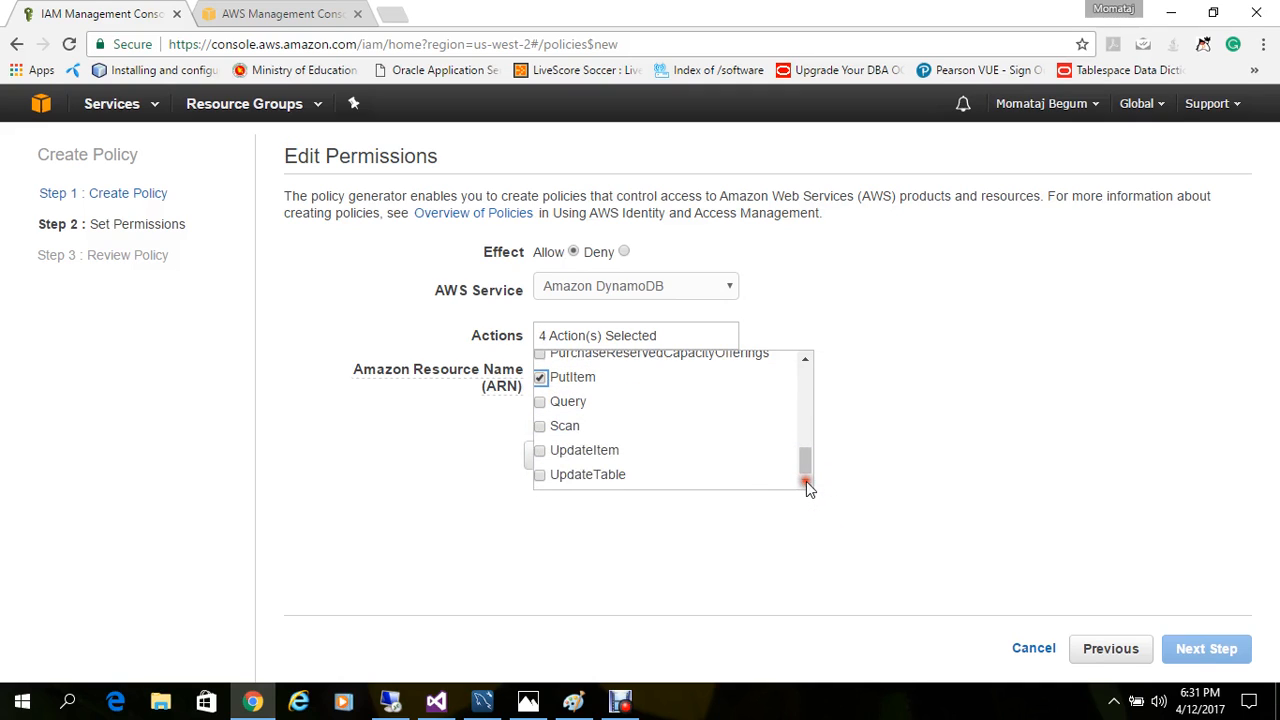
{"action": "left_click", "coordinate": [540, 450]}
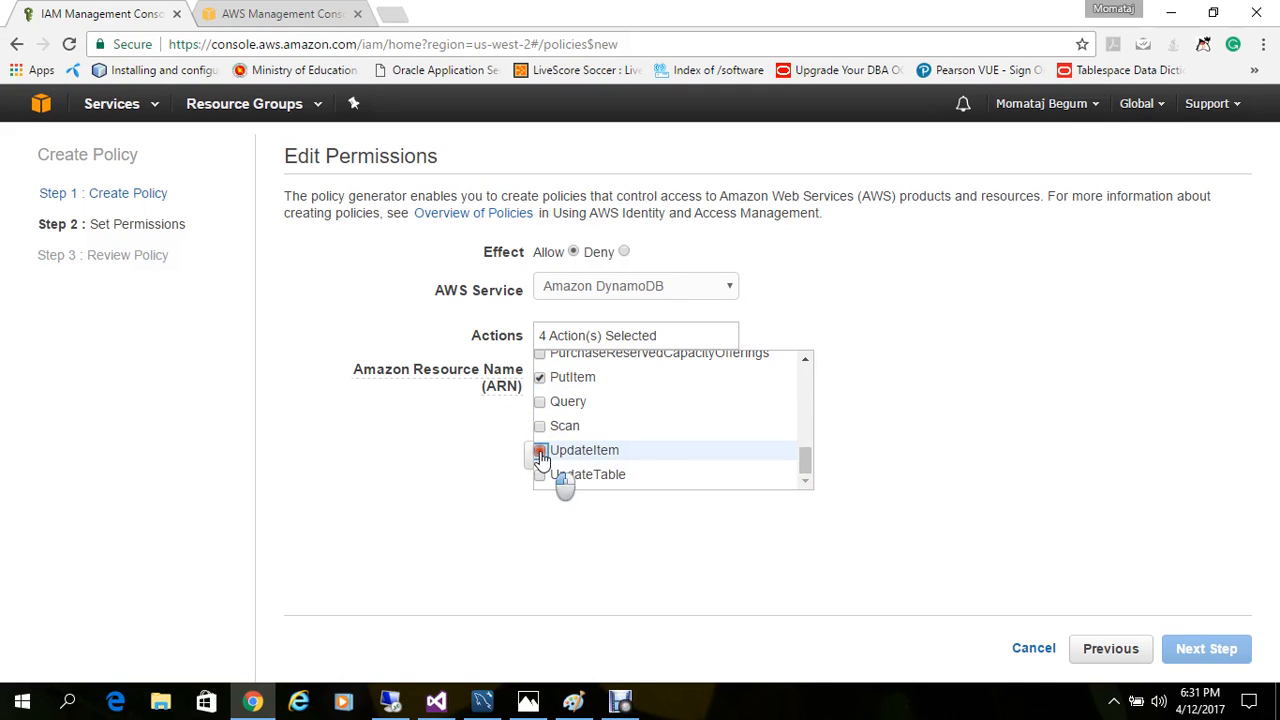
{"action": "left_click", "coordinate": [425, 485]}
Step: Find the ASP.NET_SessionState table's details in the DynamoDB console and copy its Amazon Resource Name
{"action": "left_click", "coordinate": [588, 377]}
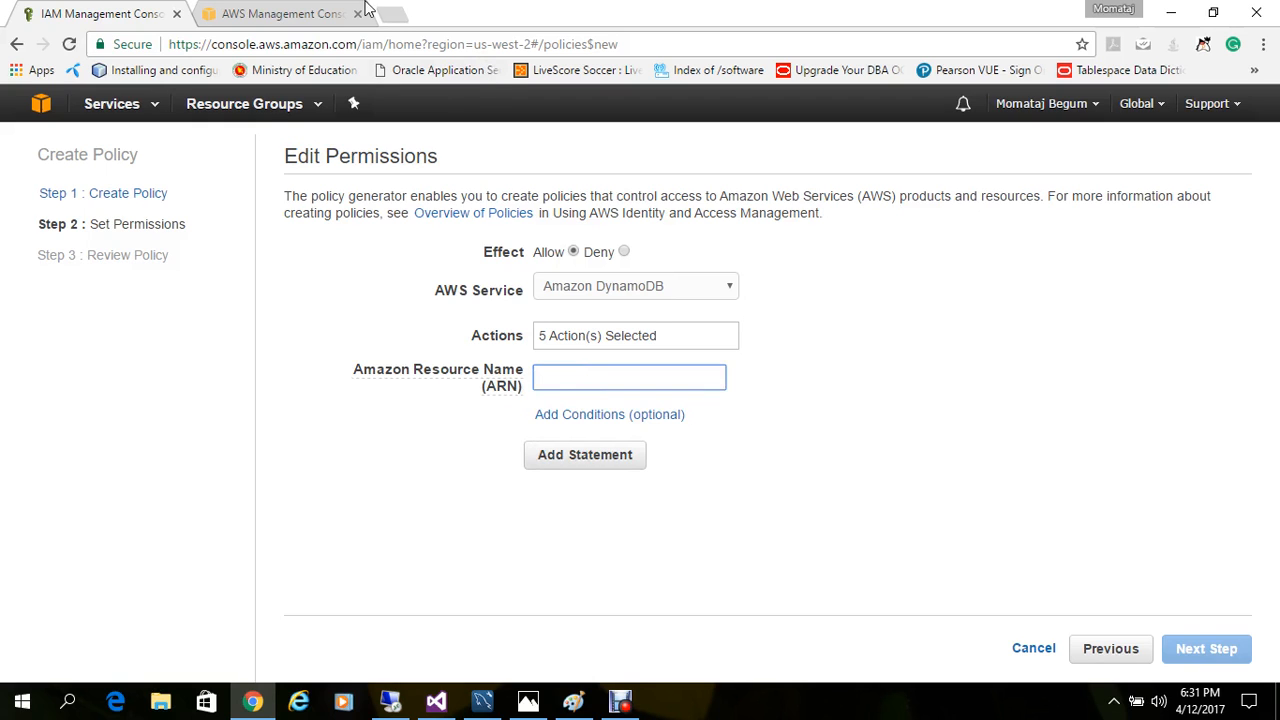
{"action": "left_click", "coordinate": [290, 14]}
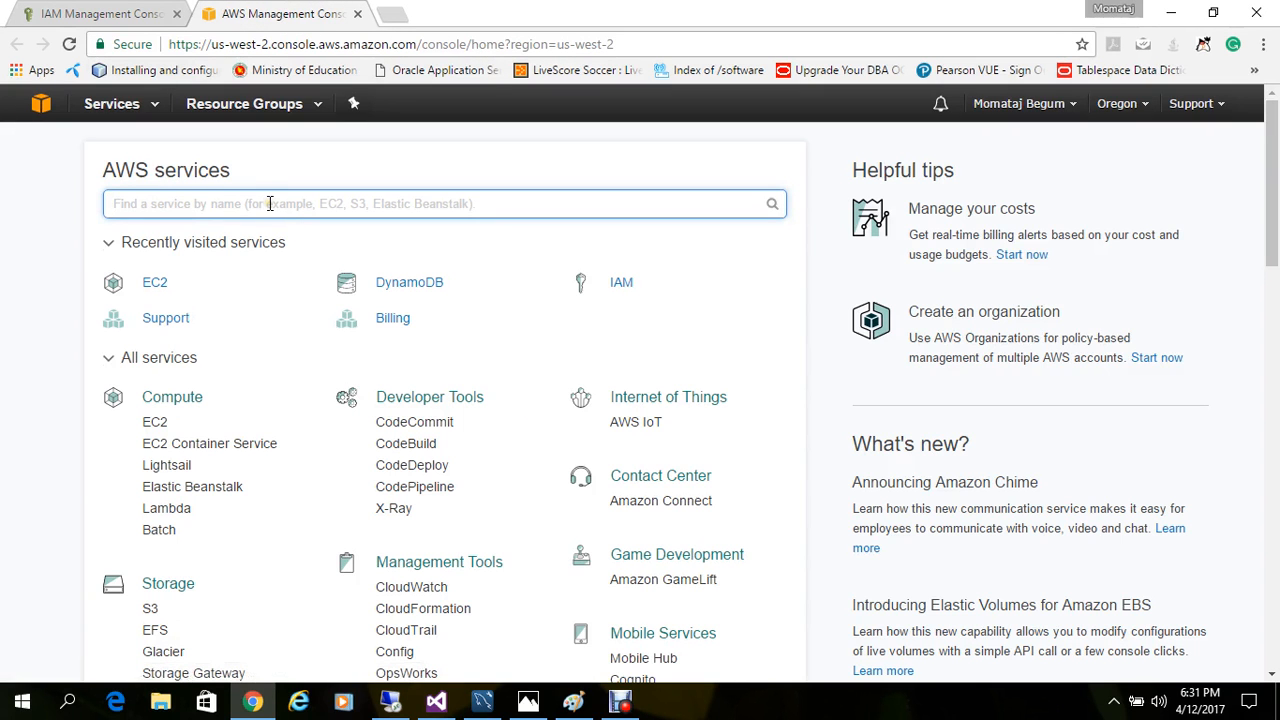
{"action": "type", "text": "dy"}
{"action": "left_click", "coordinate": [235, 263]}
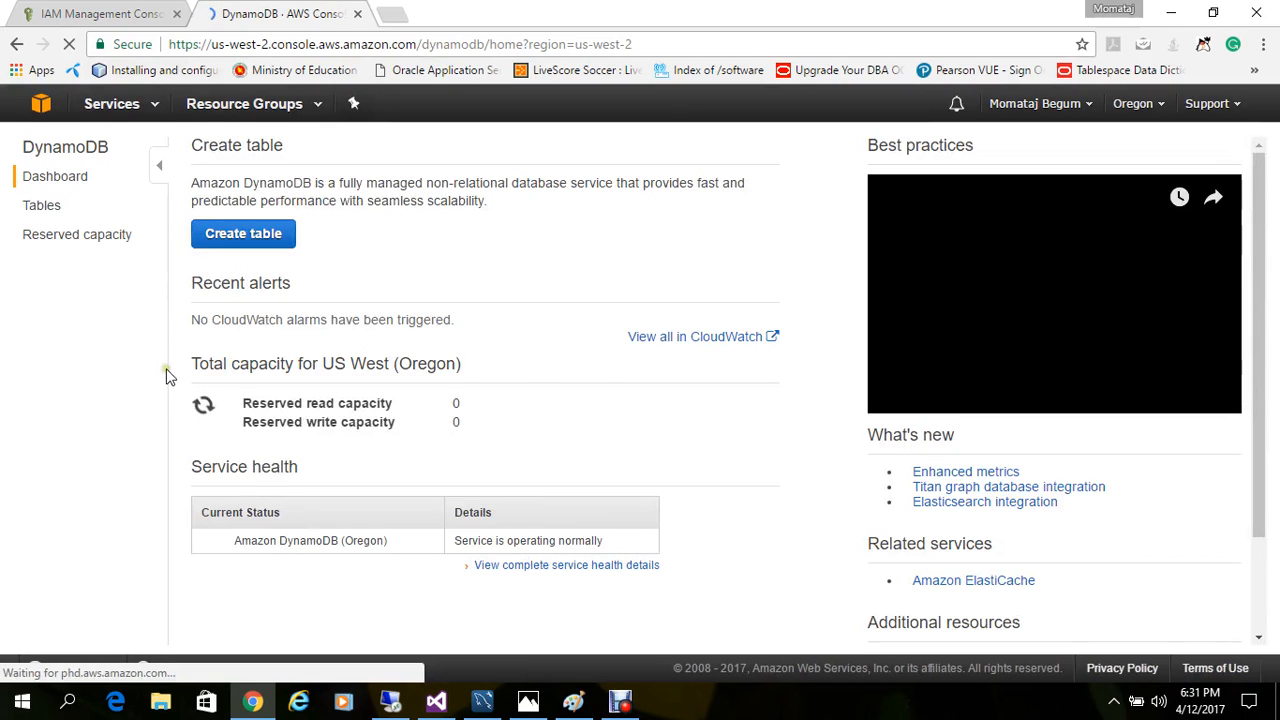
{"action": "left_click", "coordinate": [46, 208]}
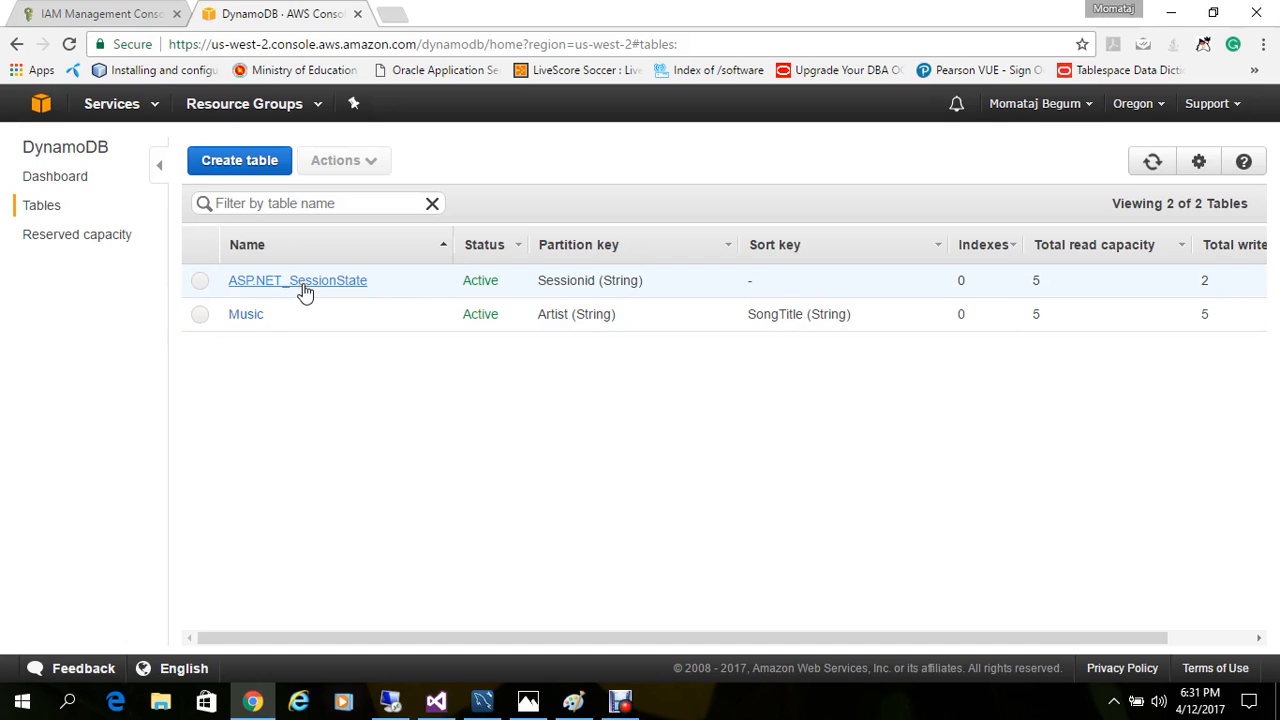
{"action": "left_click", "coordinate": [305, 290]}
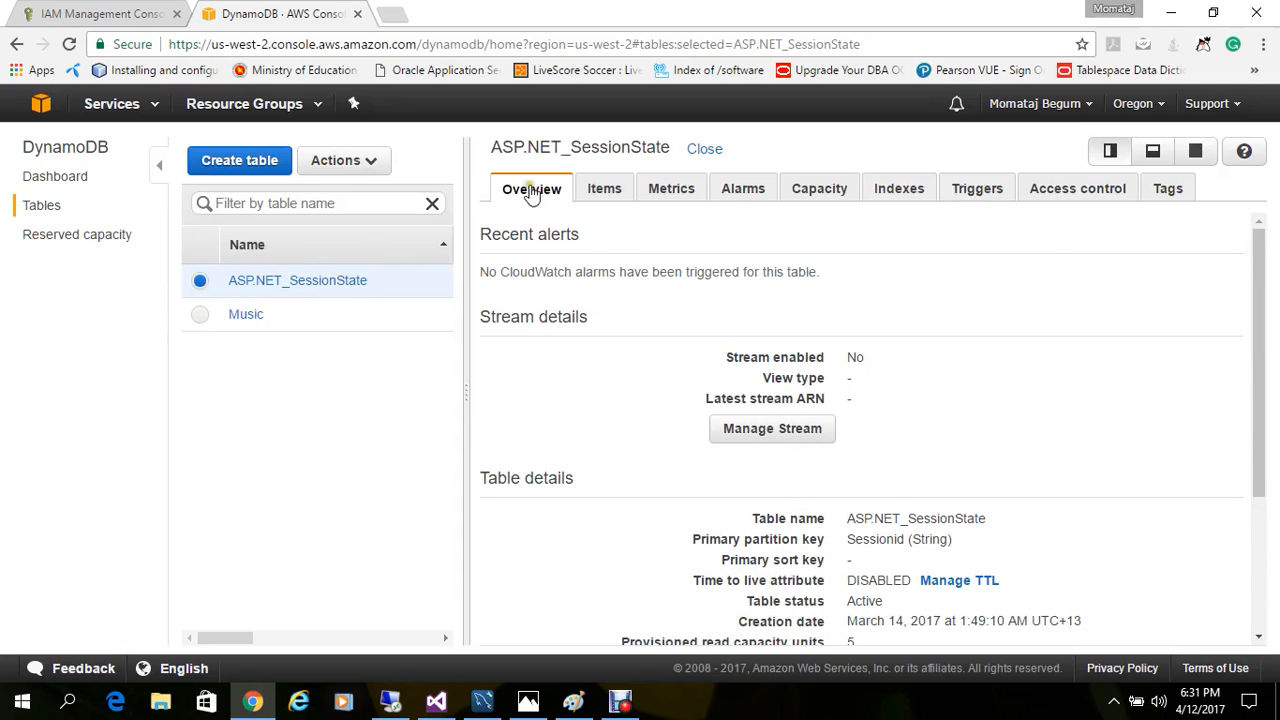
{"action": "left_click_drag", "start_coordinate": [1256, 292], "coordinate": [1258, 470]}
{"action": "left_click_drag", "start_coordinate": [847, 573], "coordinate": [1137, 595]}
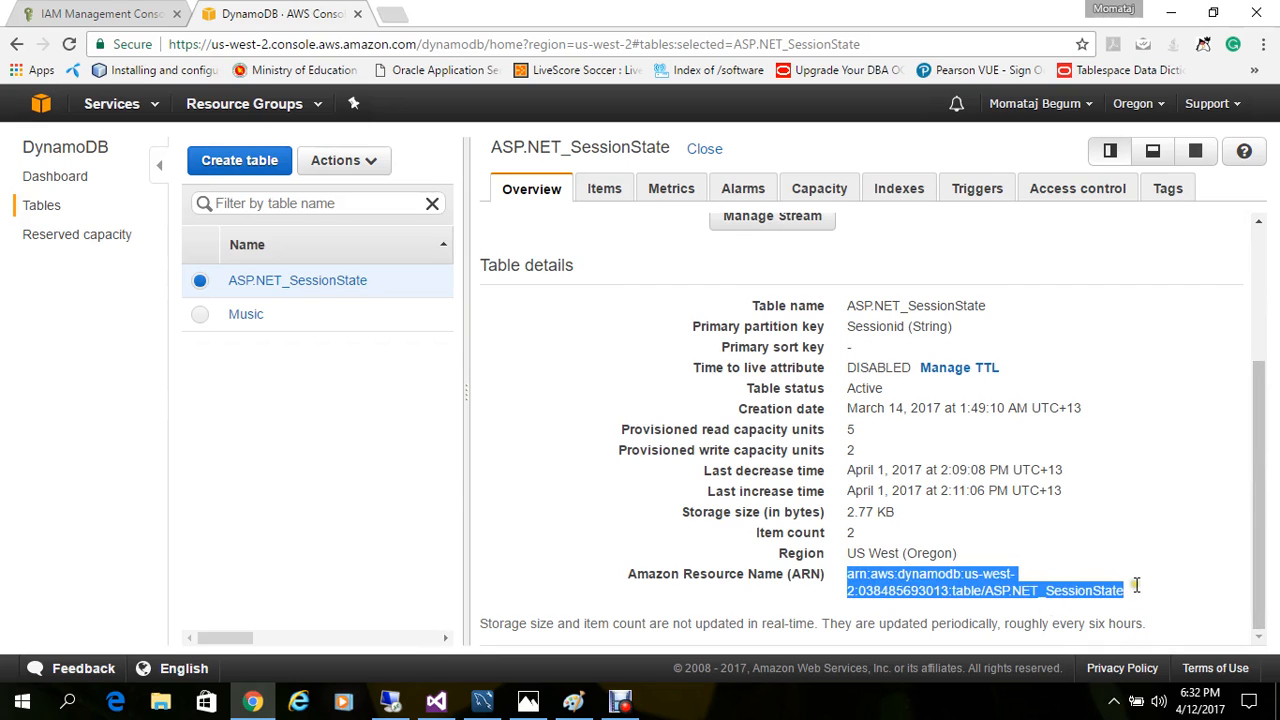
Step: Paste the table's ARN into the policy, add the statement, and cancel the policy creation at the review stage
{"action": "left_click", "coordinate": [110, 13]}
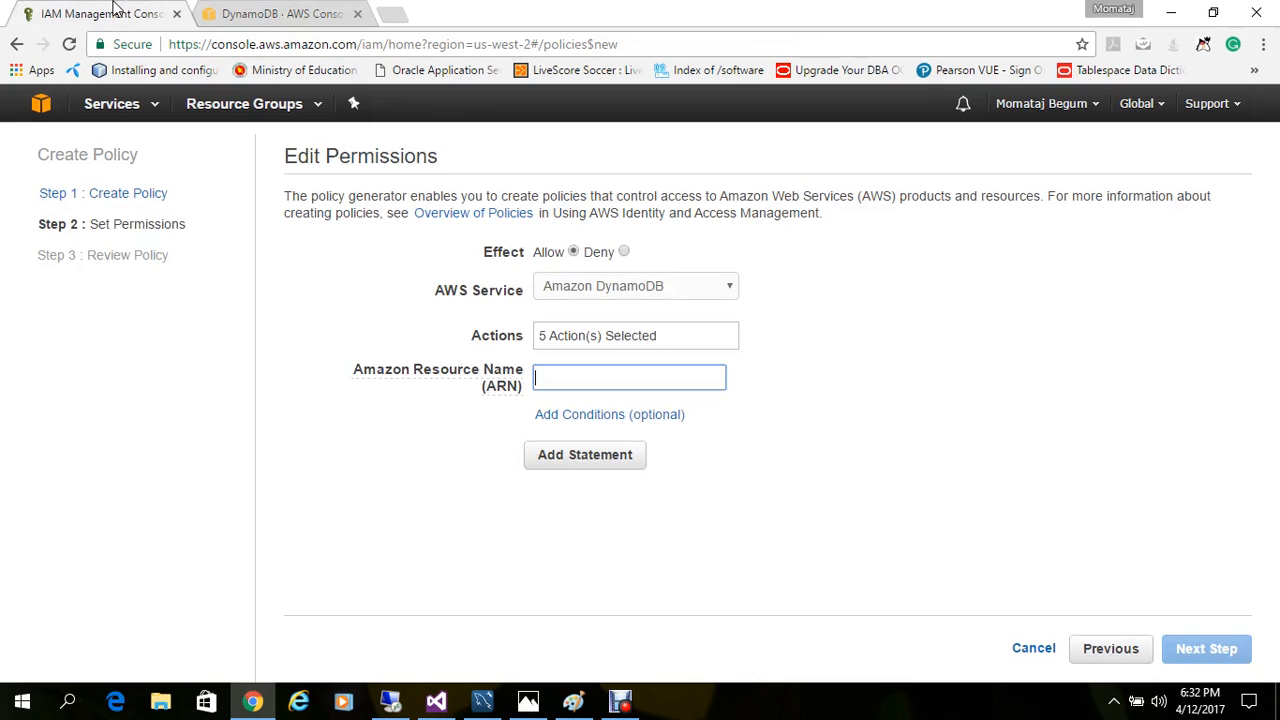
{"action": "key", "text": "ctrl+v"}
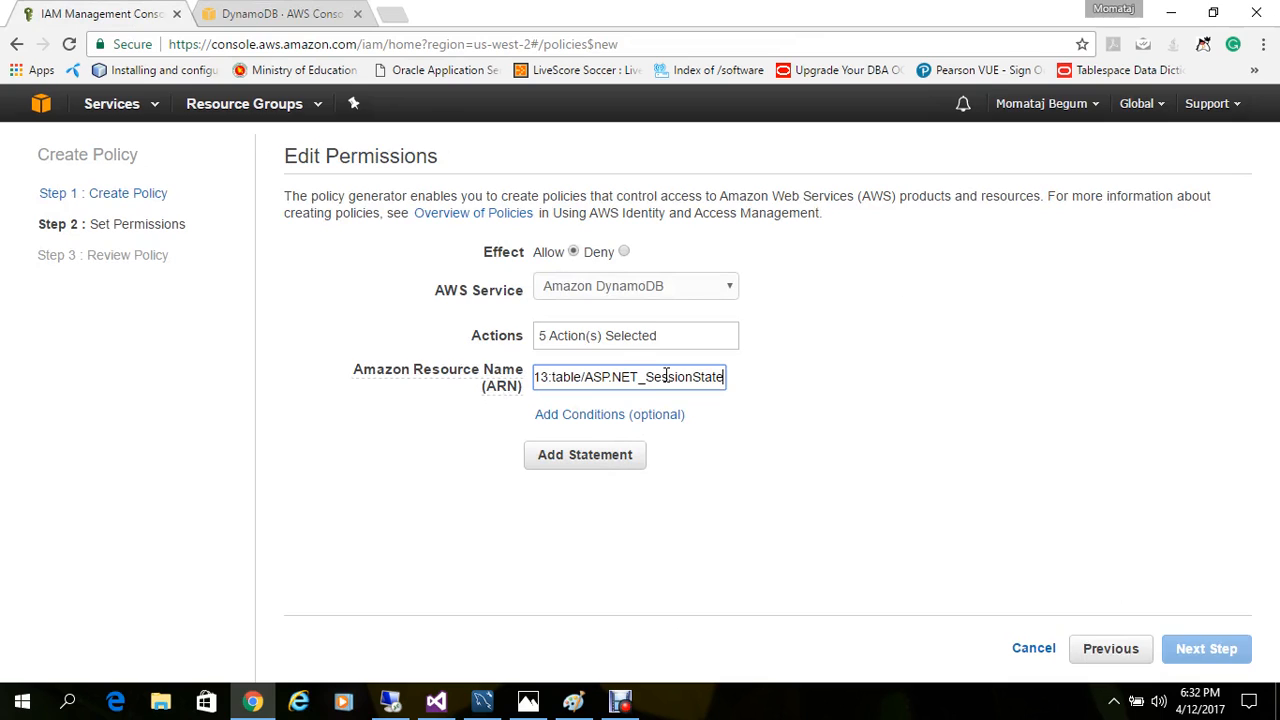
{"action": "left_click", "coordinate": [603, 472]}
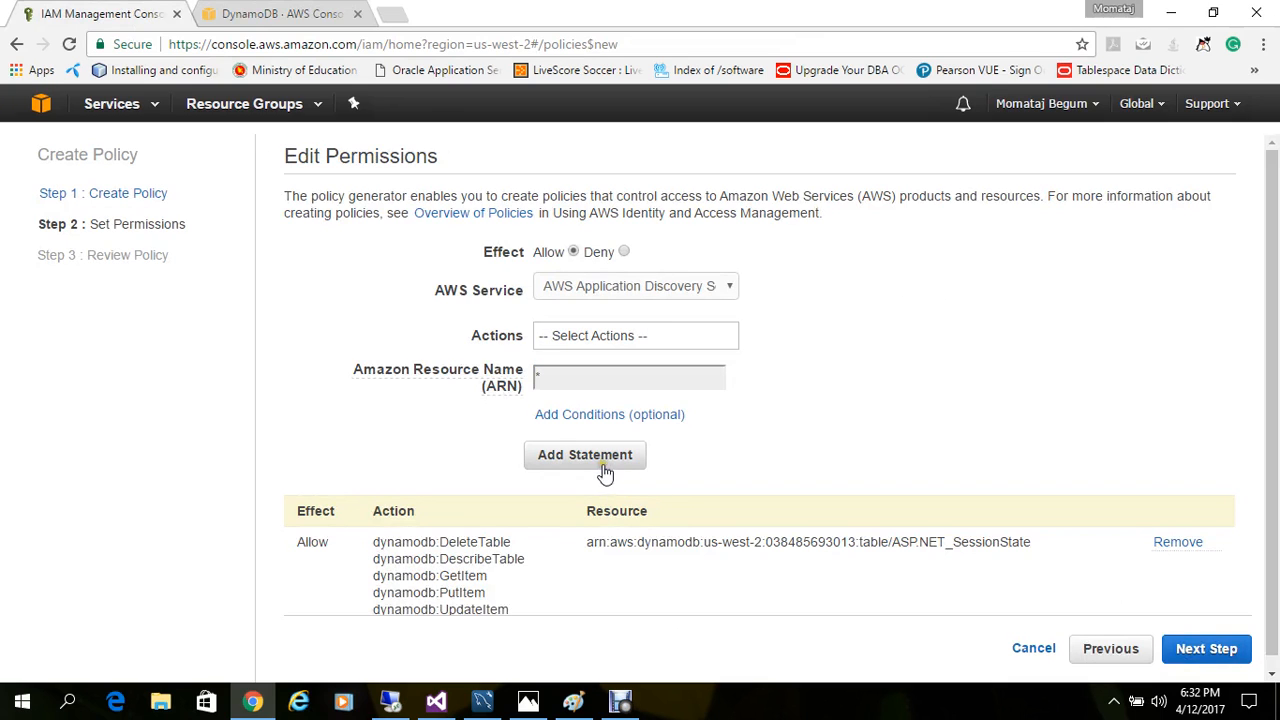
{"action": "left_click", "coordinate": [1198, 648]}
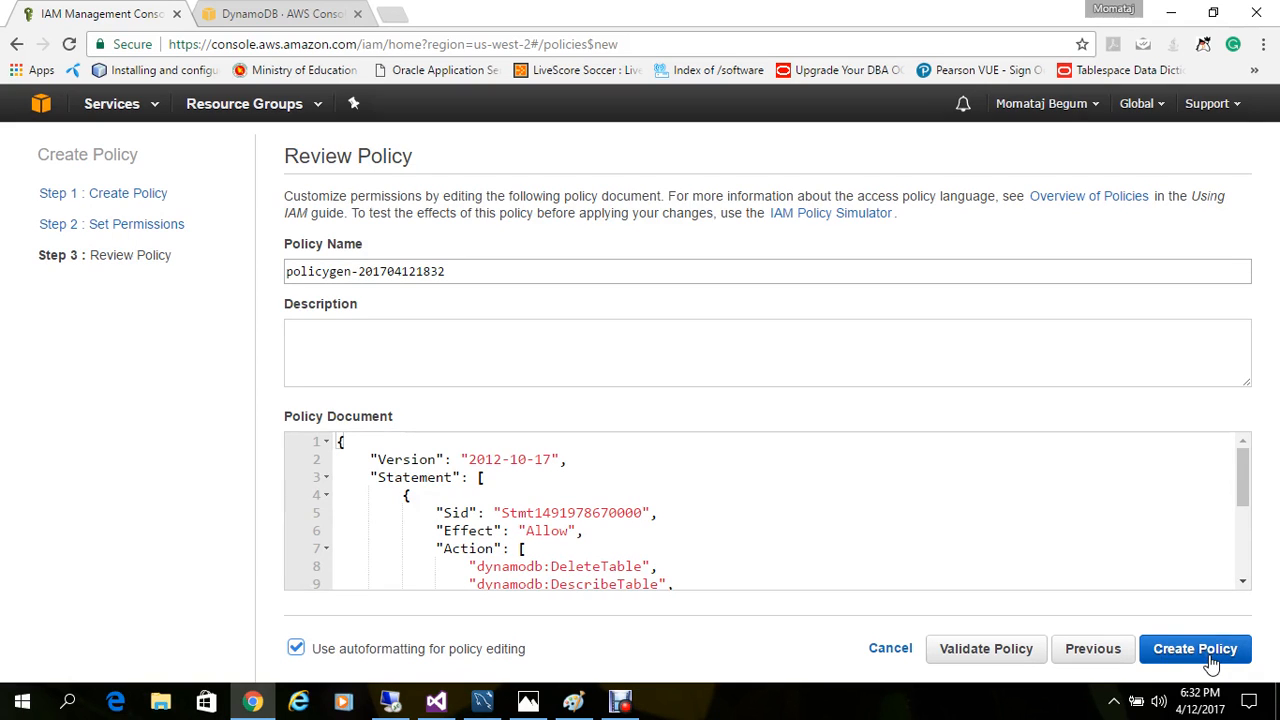
{"action": "left_click", "coordinate": [891, 649]}
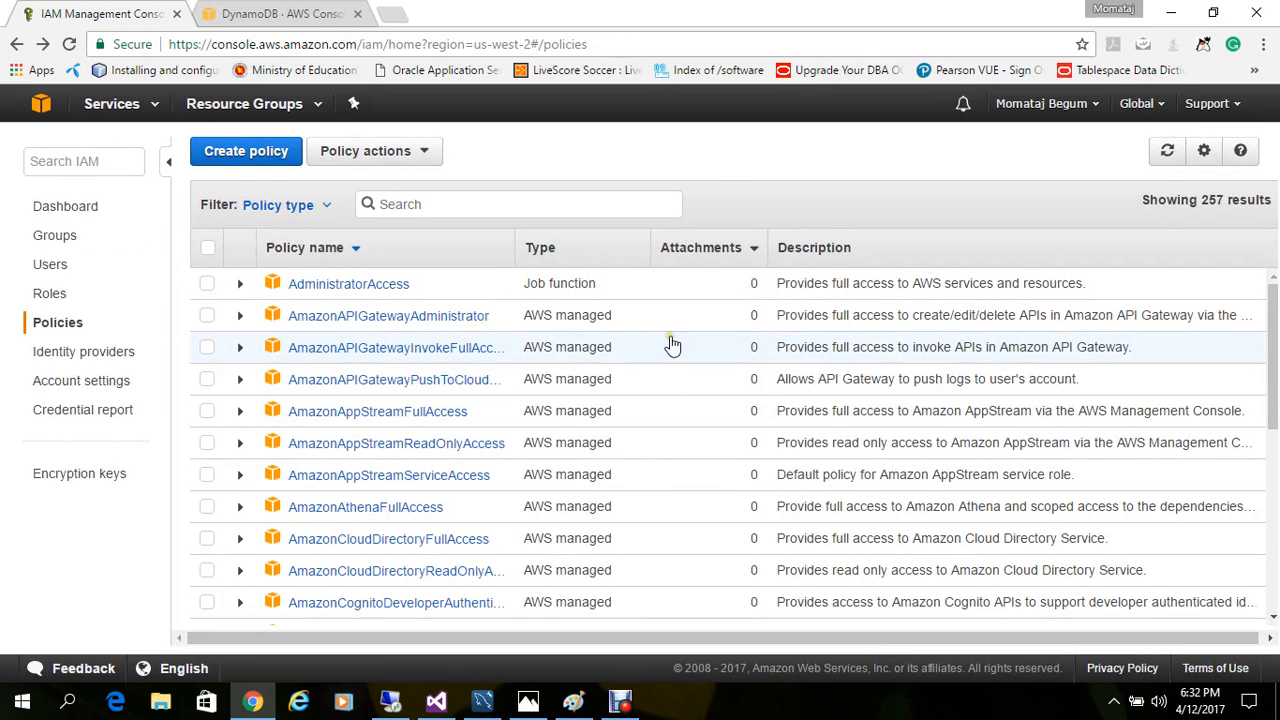
Step: Search the IAM policies for "dy" and open the summary of DynamoSqsPolicy
{"action": "left_click", "coordinate": [447, 201]}
{"action": "type", "text": "dy"}
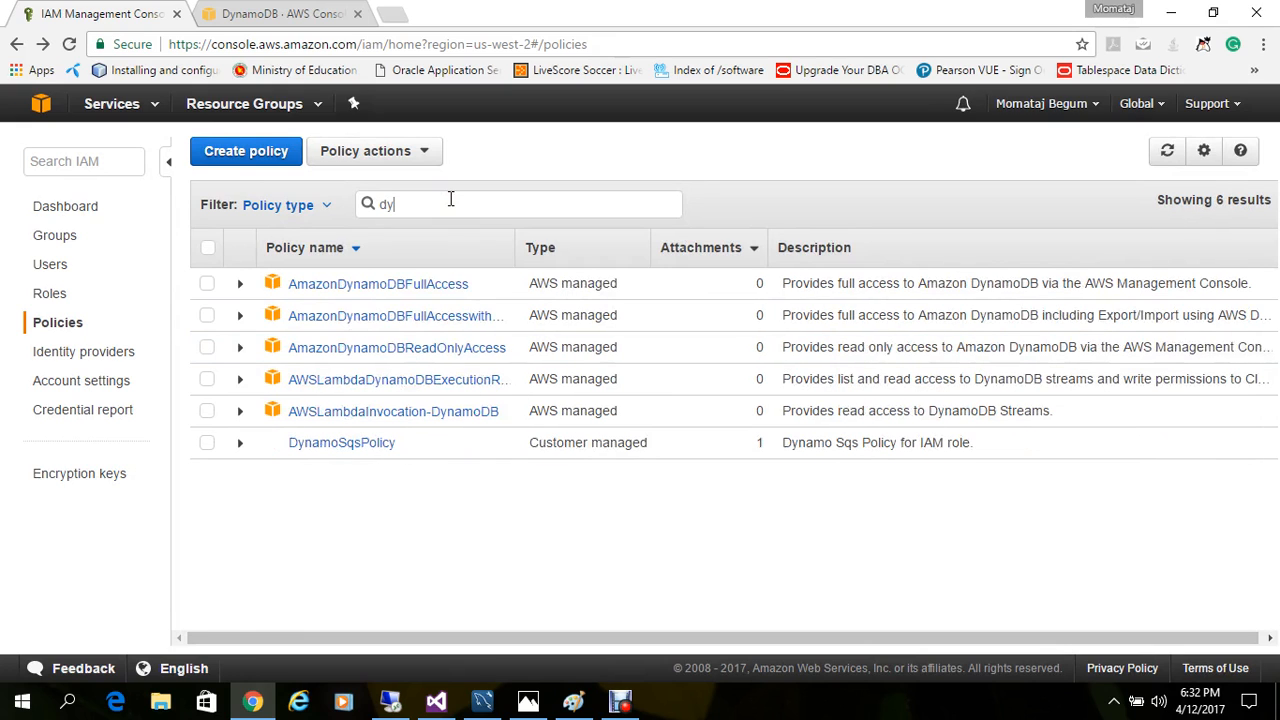
{"action": "left_click", "coordinate": [338, 444]}
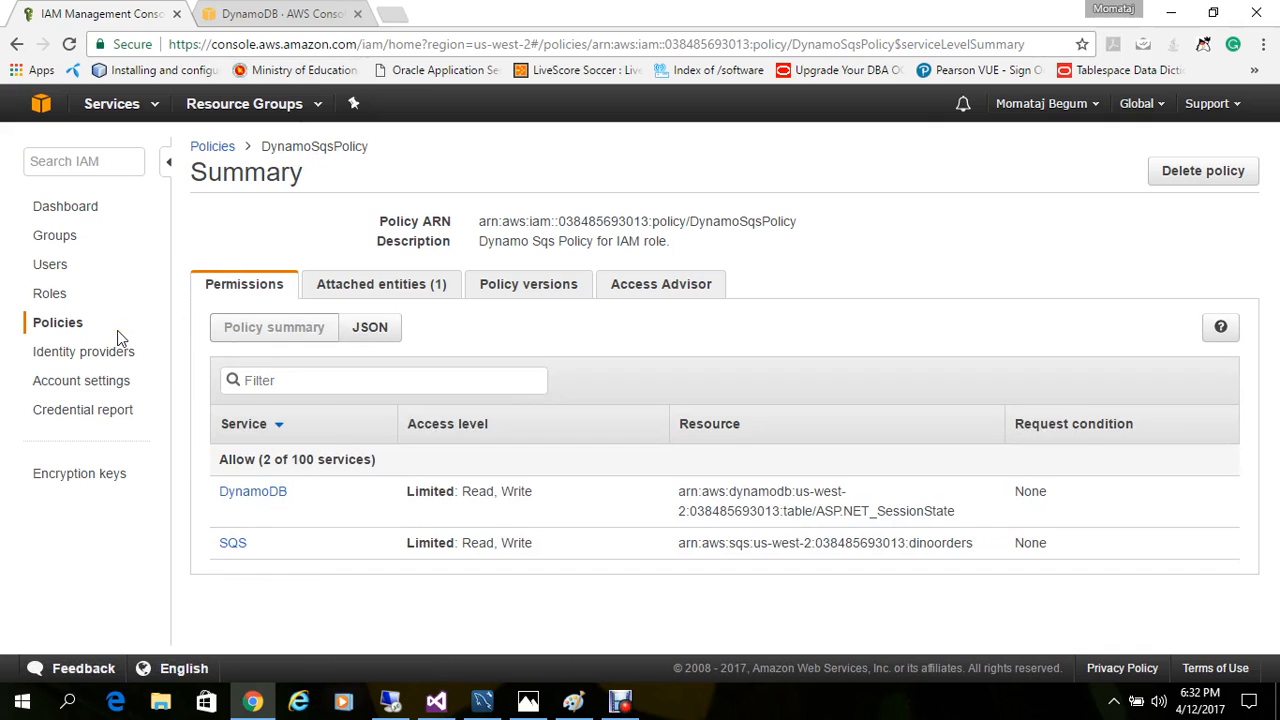
Step: Examine the permissions of the WebServerRole role and return to the list of roles
{"action": "left_click", "coordinate": [52, 297]}
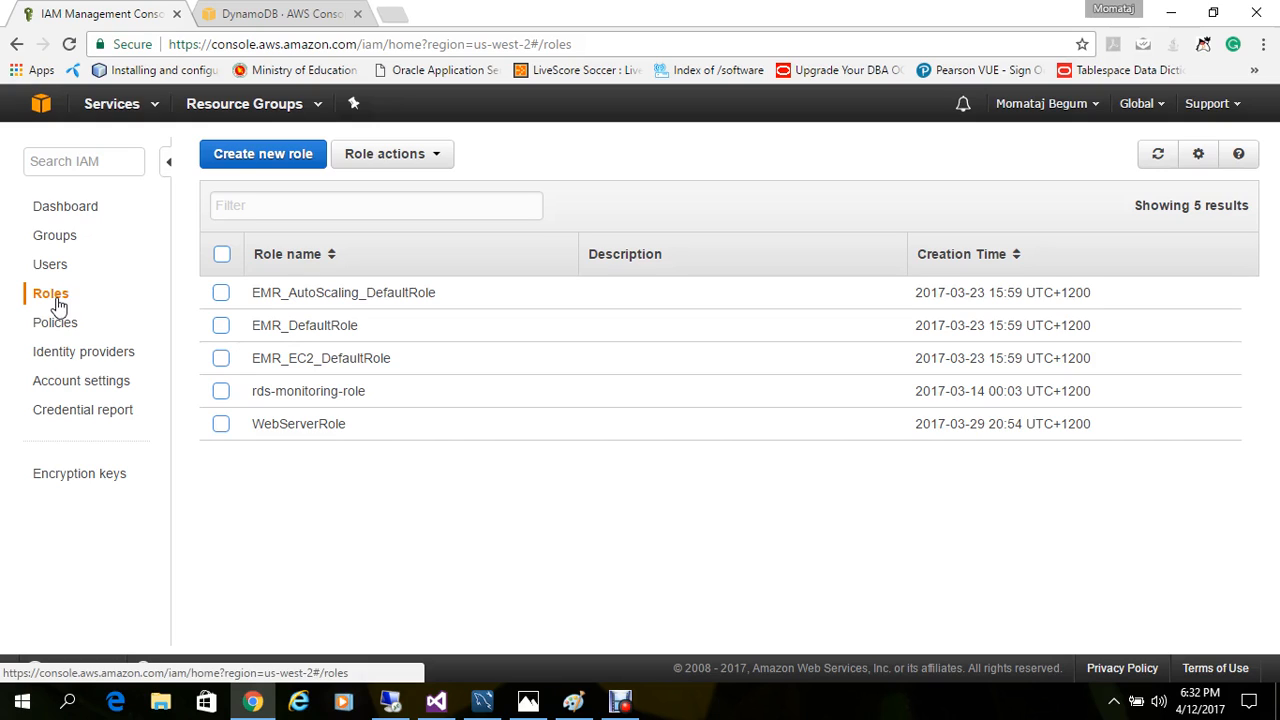
{"action": "left_click", "coordinate": [257, 428]}
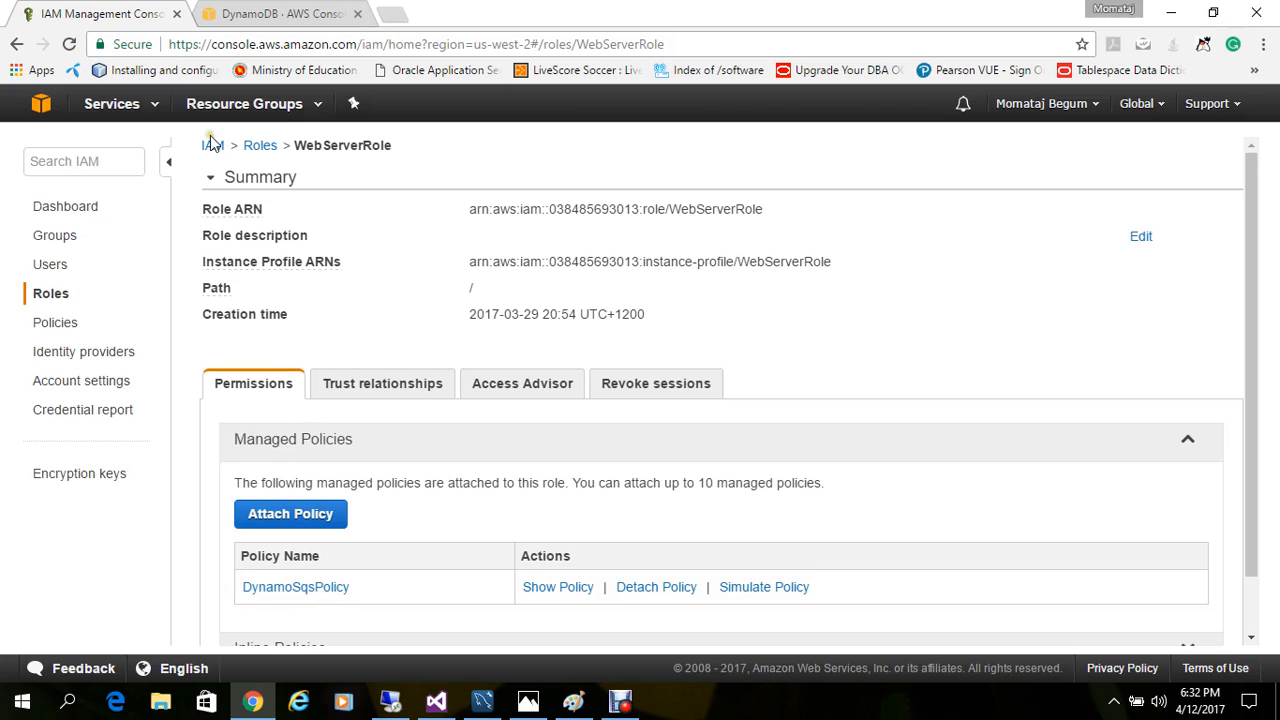
{"action": "left_click", "coordinate": [43, 297]}
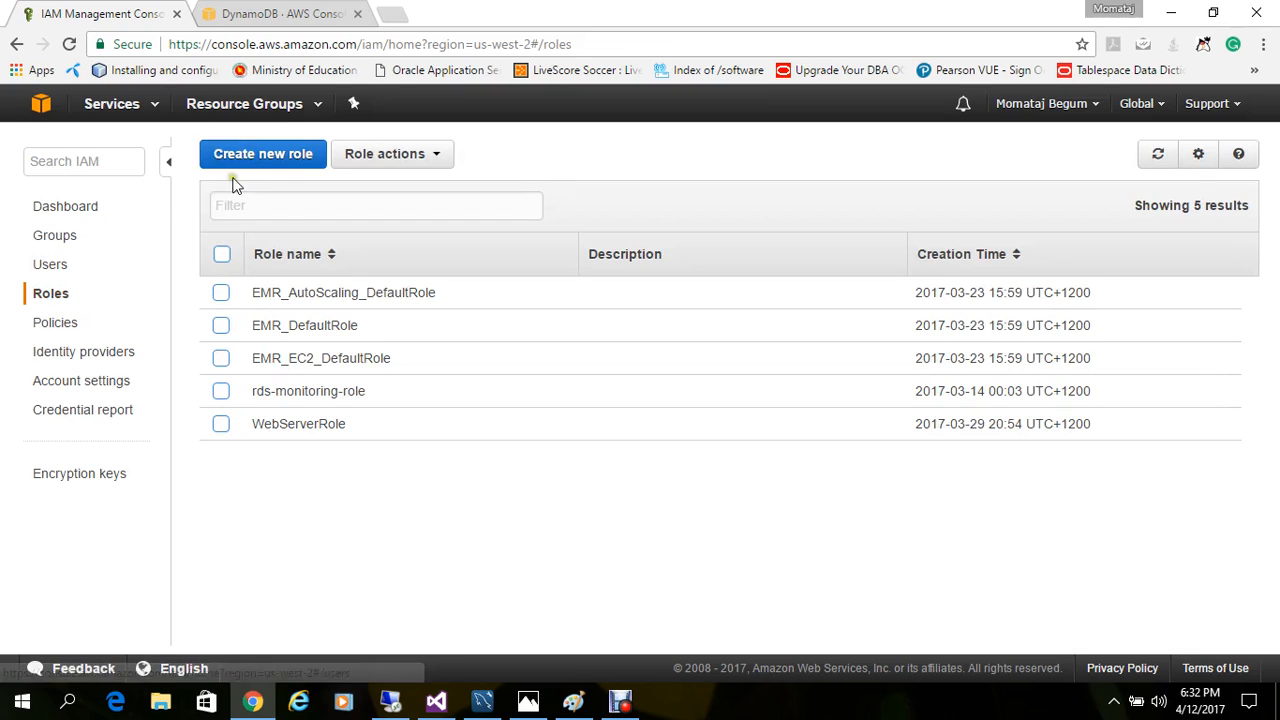
Step: Start a new Amazon EC2 service role, filter the policies by "dyn" and select DynamoSqsPolicy to attach
{"action": "left_click", "coordinate": [256, 162]}
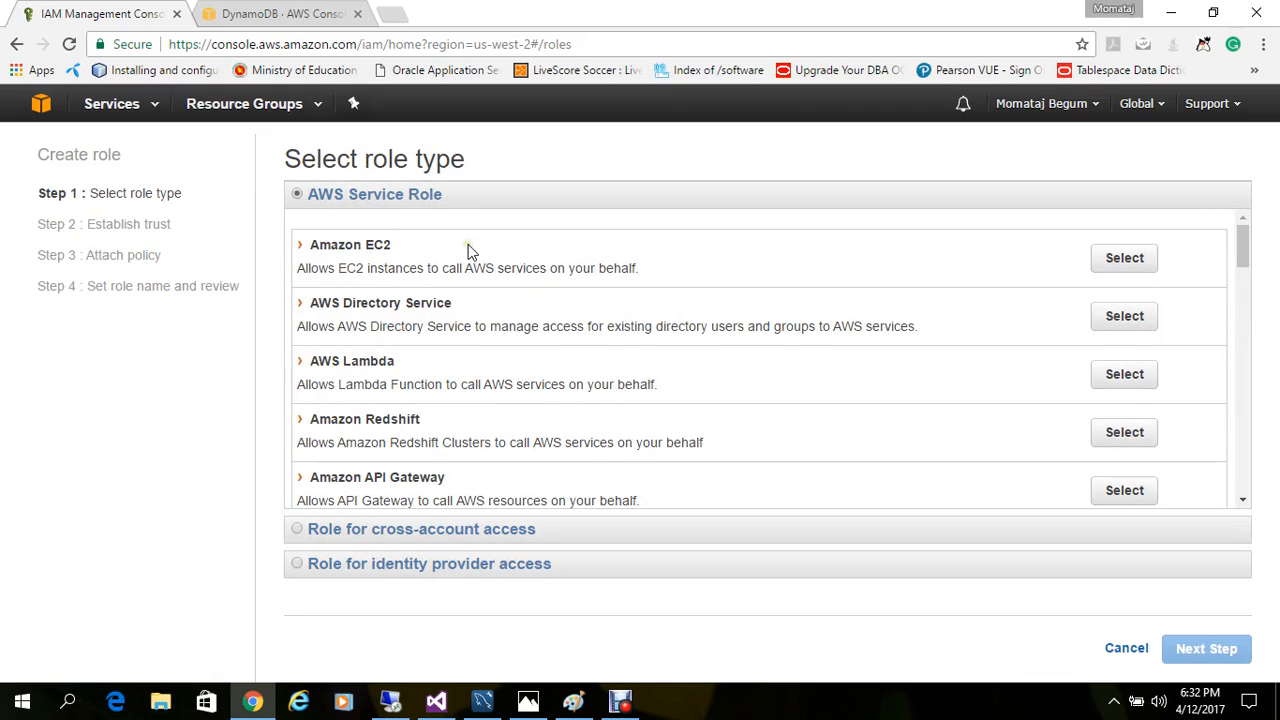
{"action": "left_click", "coordinate": [1125, 262]}
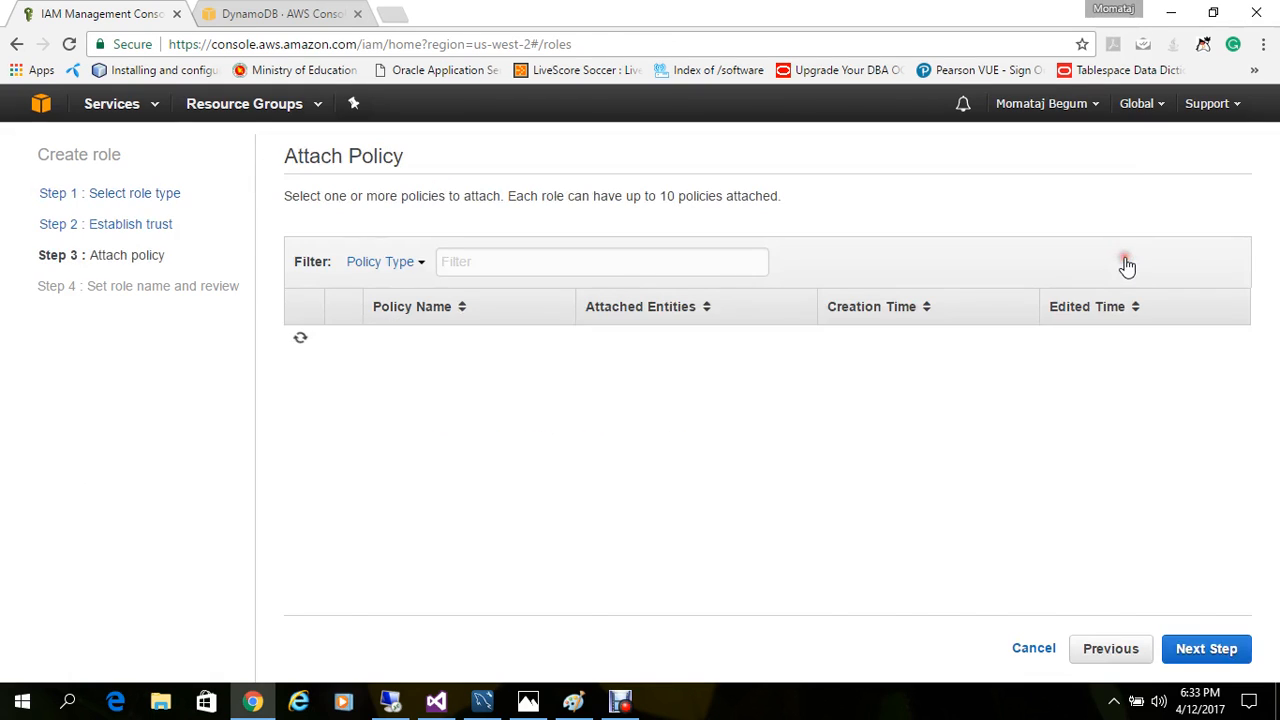
{"action": "left_click", "coordinate": [665, 258]}
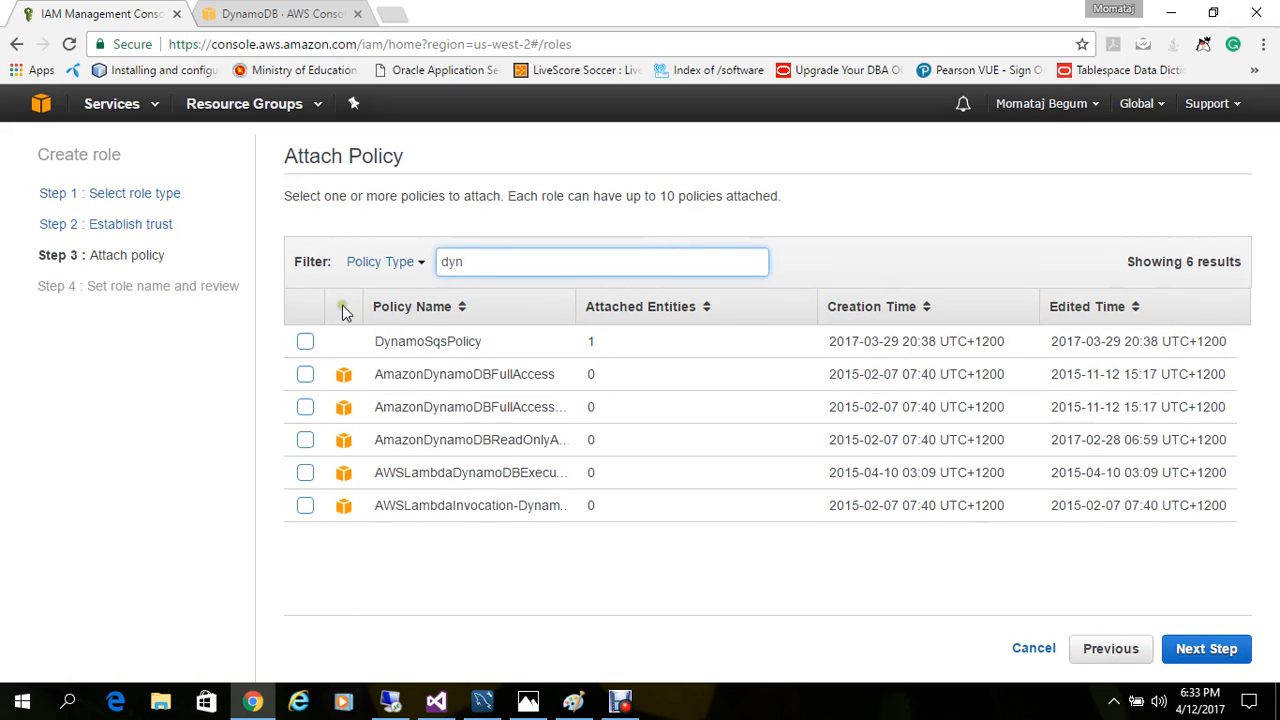
{"action": "left_click", "coordinate": [305, 341]}
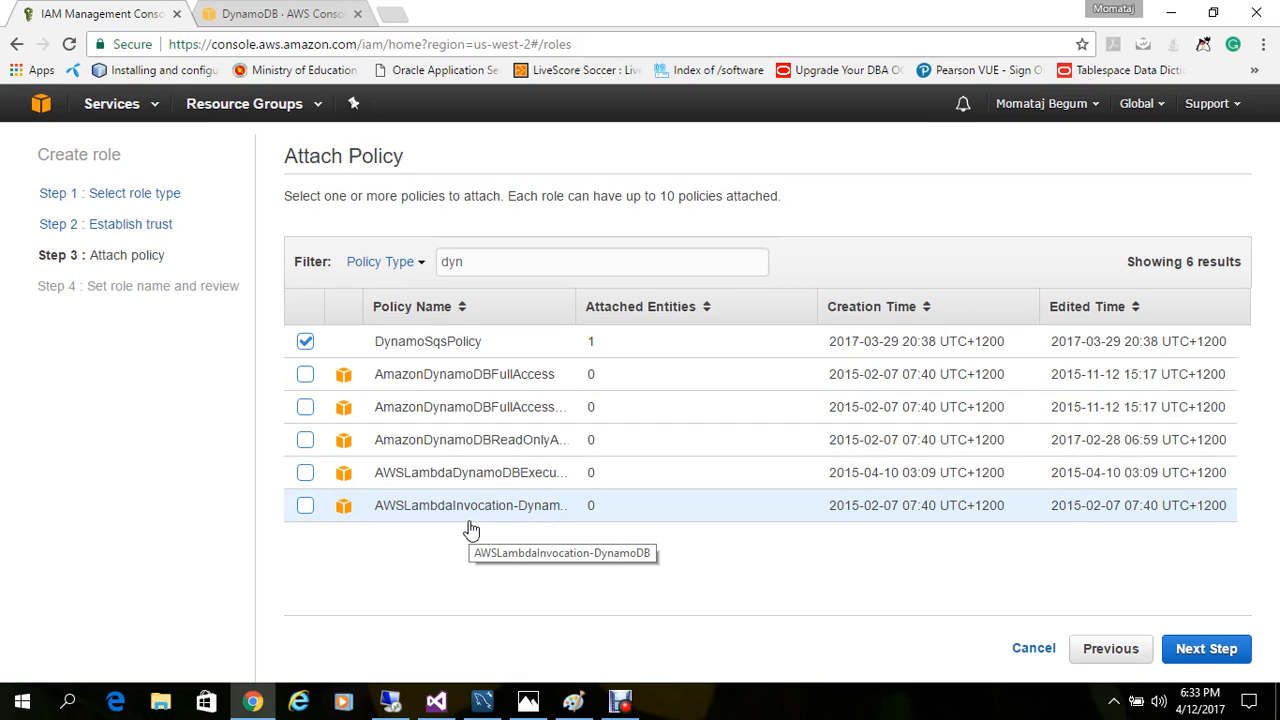
Step: Name the new role roleforwebser at the review stage, and cancel the role creation
{"action": "left_click", "coordinate": [1213, 648]}
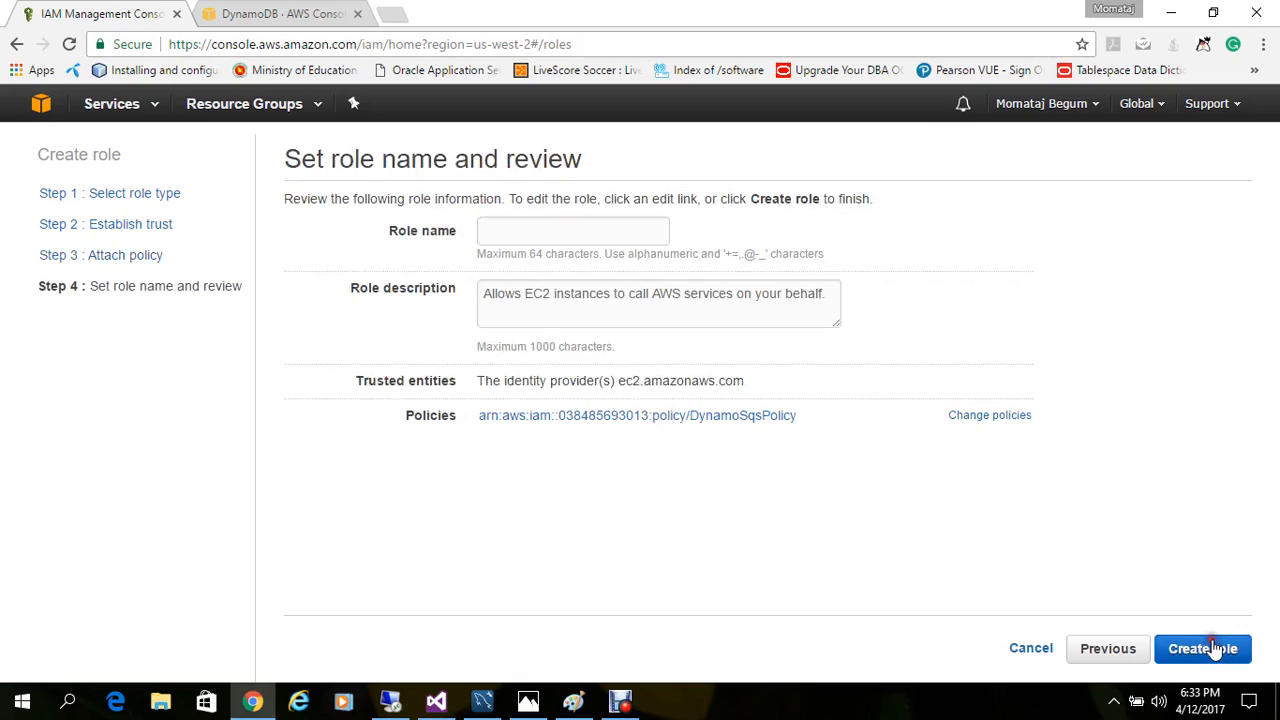
{"action": "left_click", "coordinate": [569, 227]}
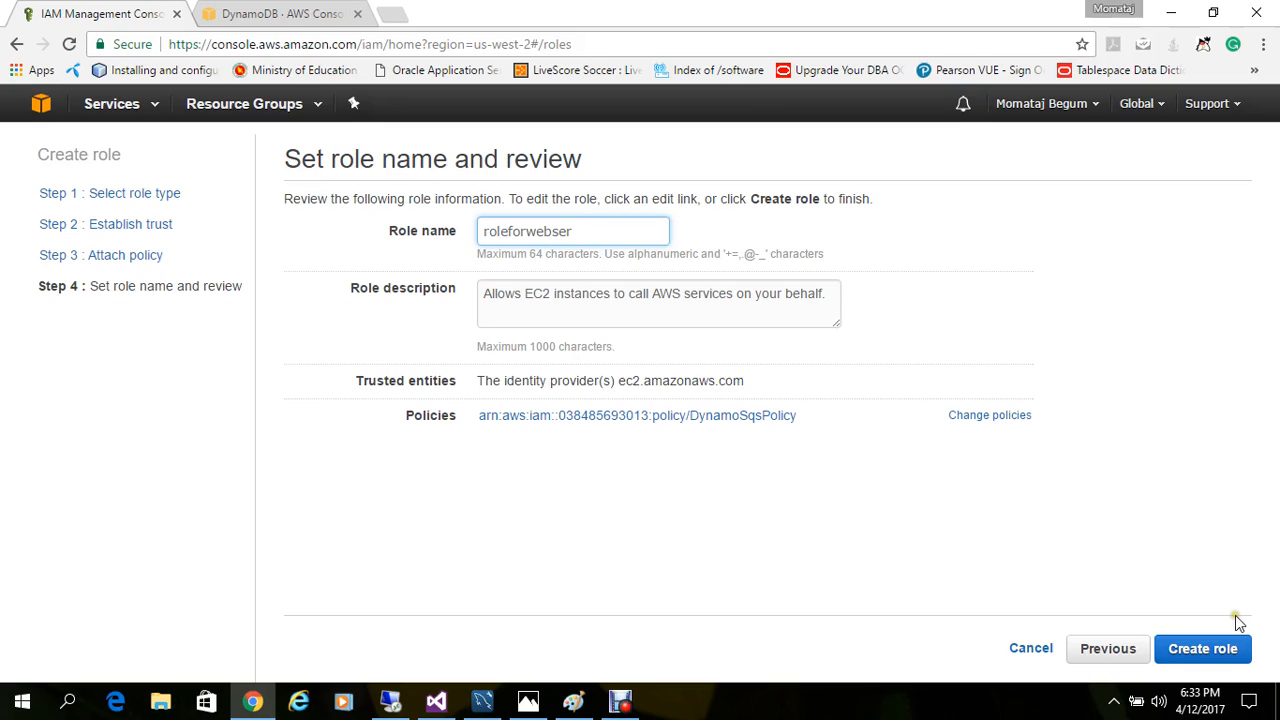
{"action": "left_click", "coordinate": [1022, 650]}
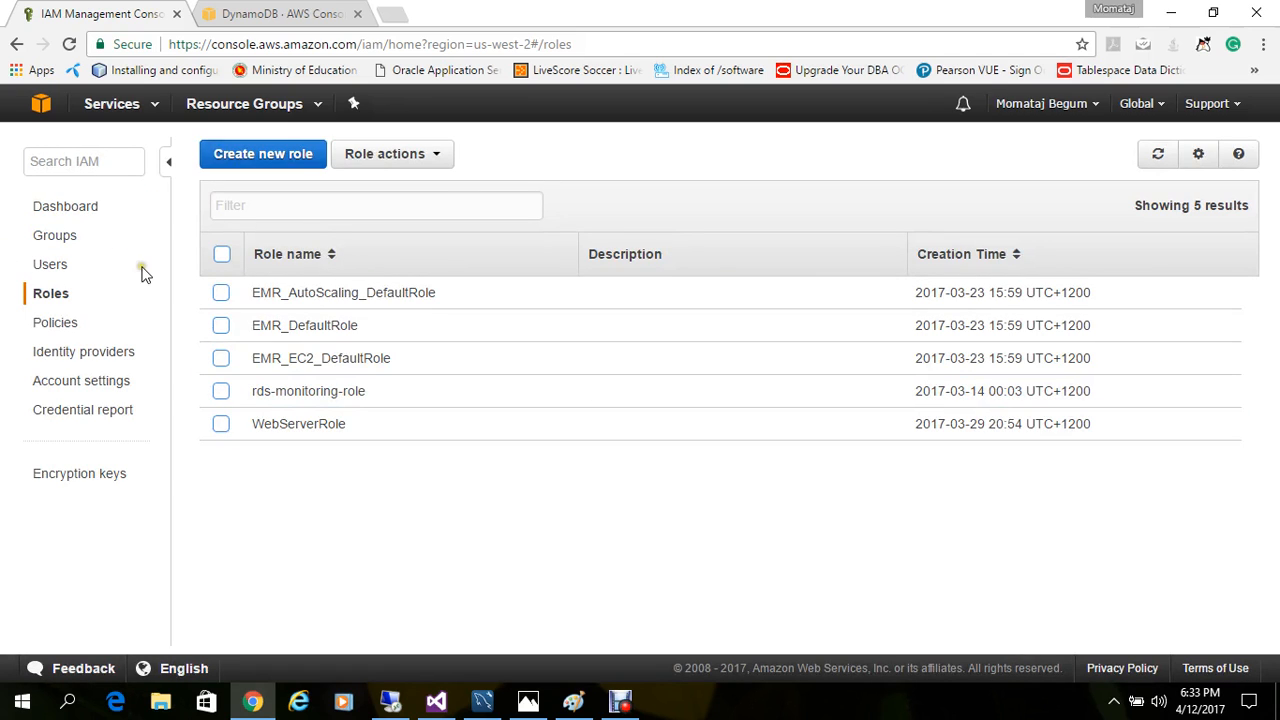
Step: Go to the EC2 service and start launching a new instance
{"action": "left_click", "coordinate": [116, 110]}
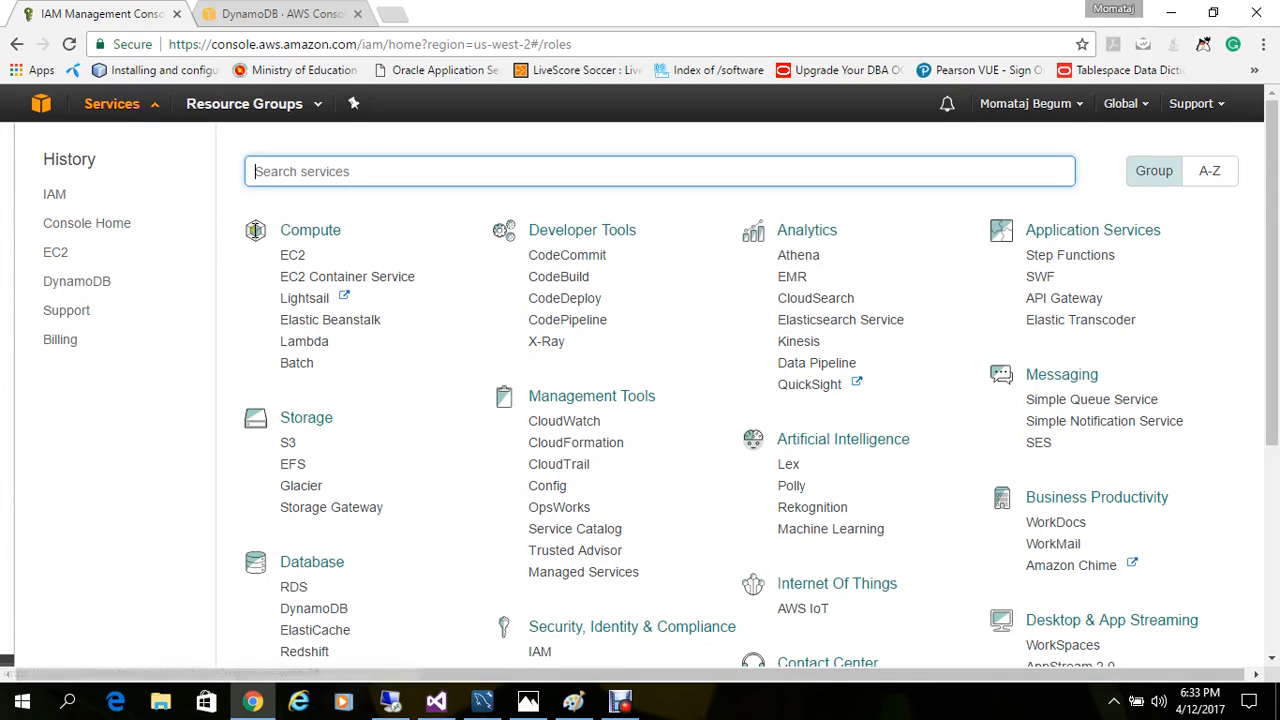
{"action": "left_click", "coordinate": [305, 256]}
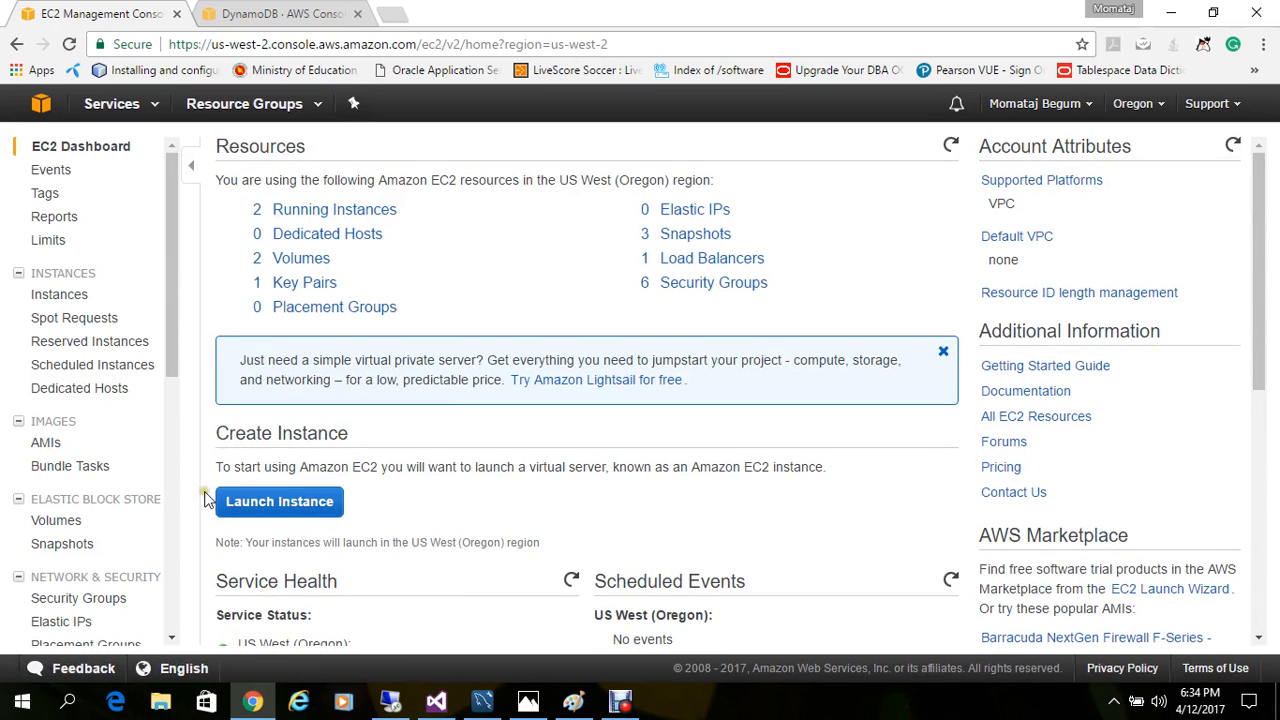
{"action": "left_click", "coordinate": [278, 505]}
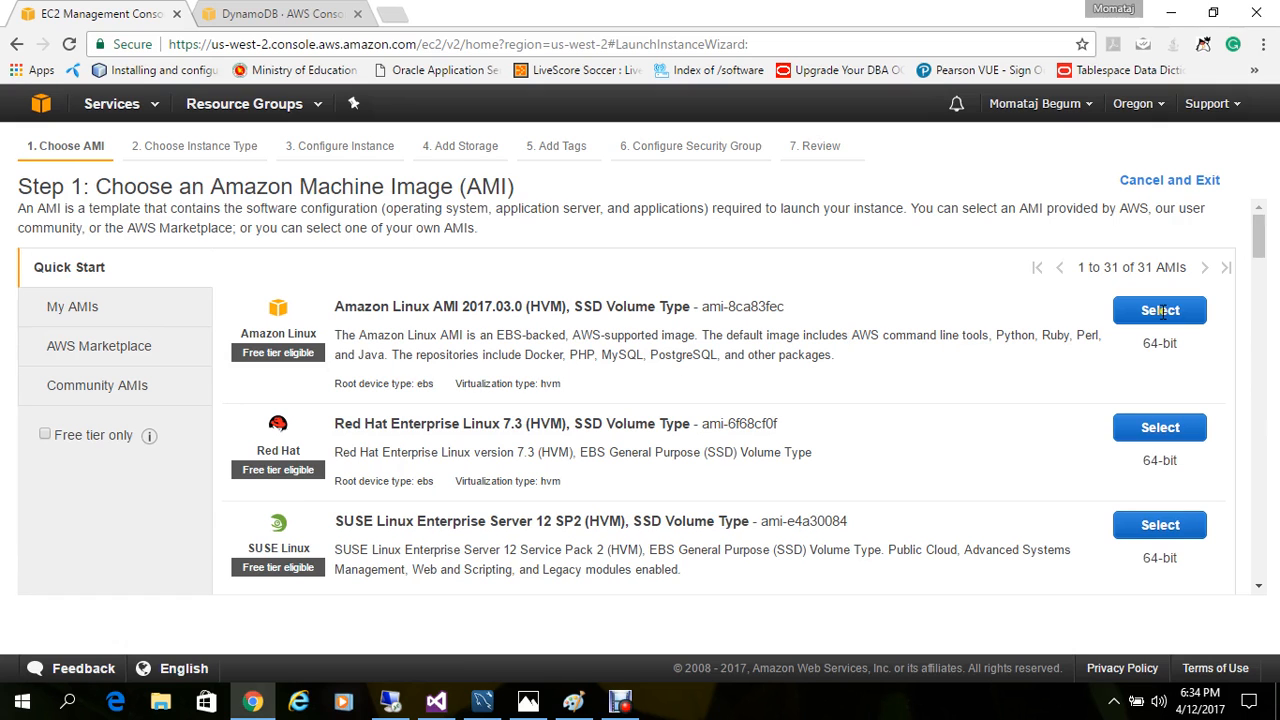
Step: Choose the Microsoft Windows Server 2012 R2 Base AMI with the t2.micro instance type and continue to the instance details
{"action": "left_click_drag", "start_coordinate": [1262, 220], "coordinate": [1262, 362]}
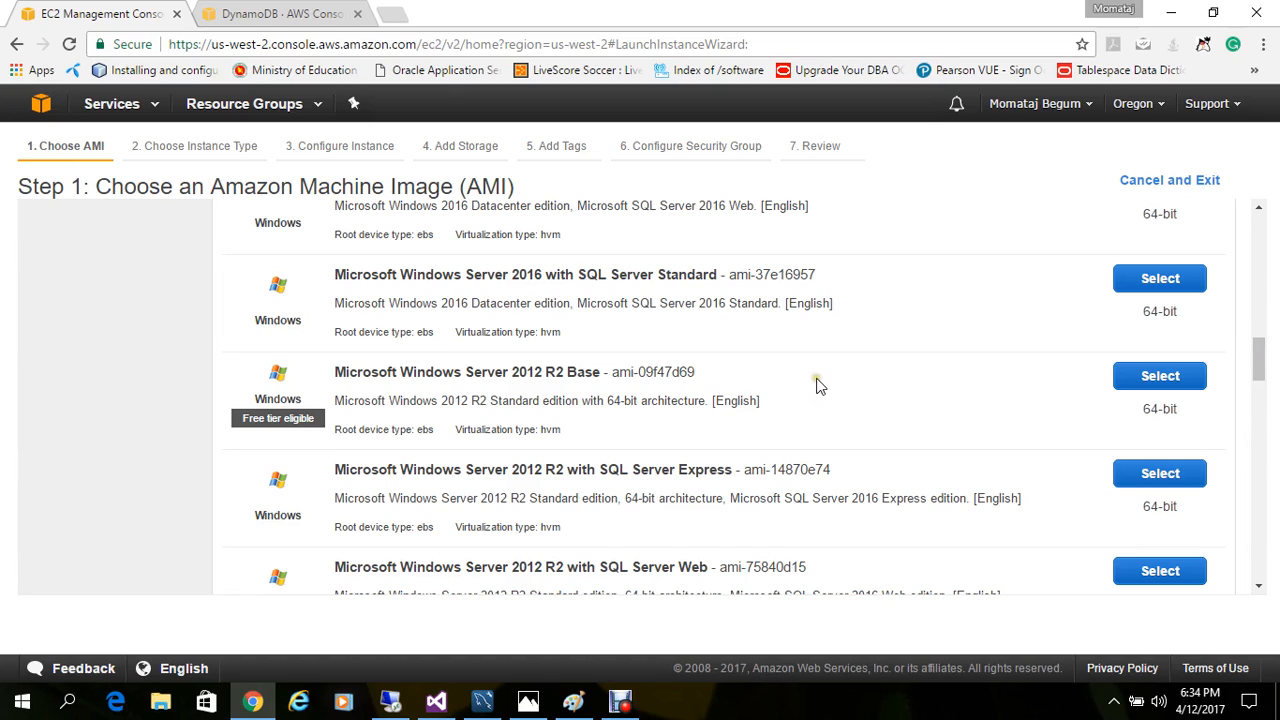
{"action": "left_click", "coordinate": [1161, 379]}
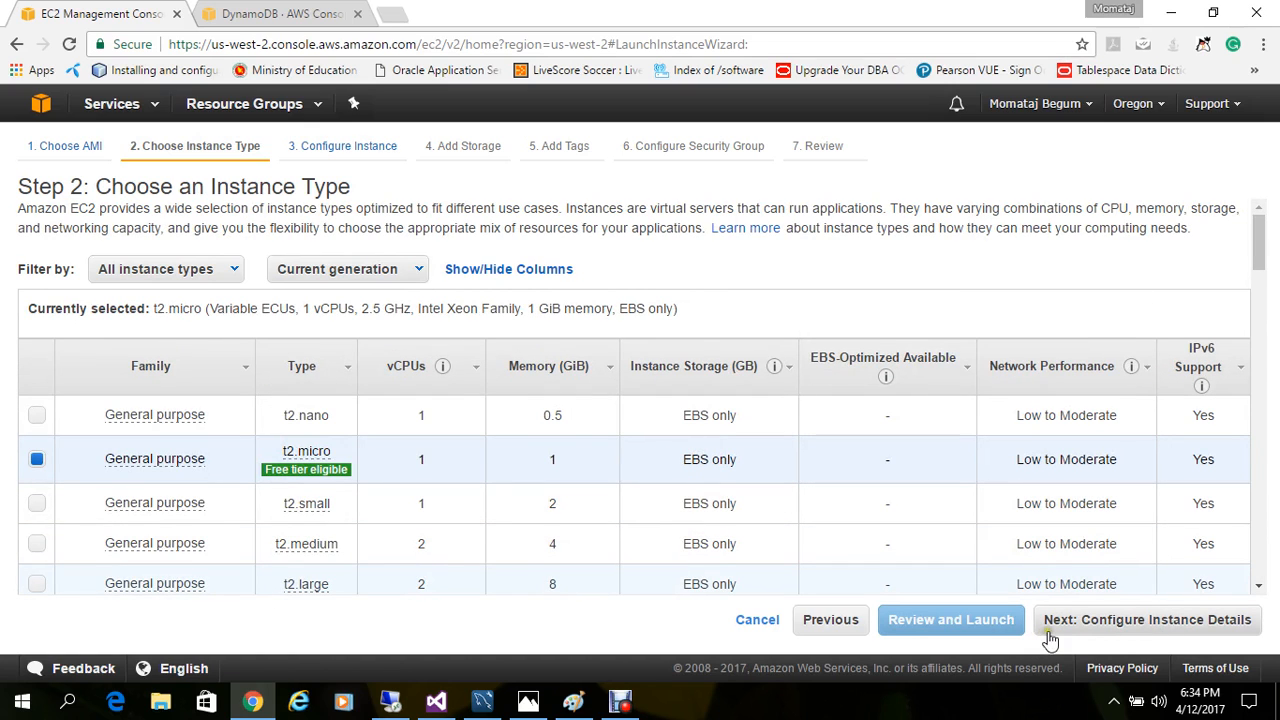
{"action": "left_click", "coordinate": [1151, 626]}
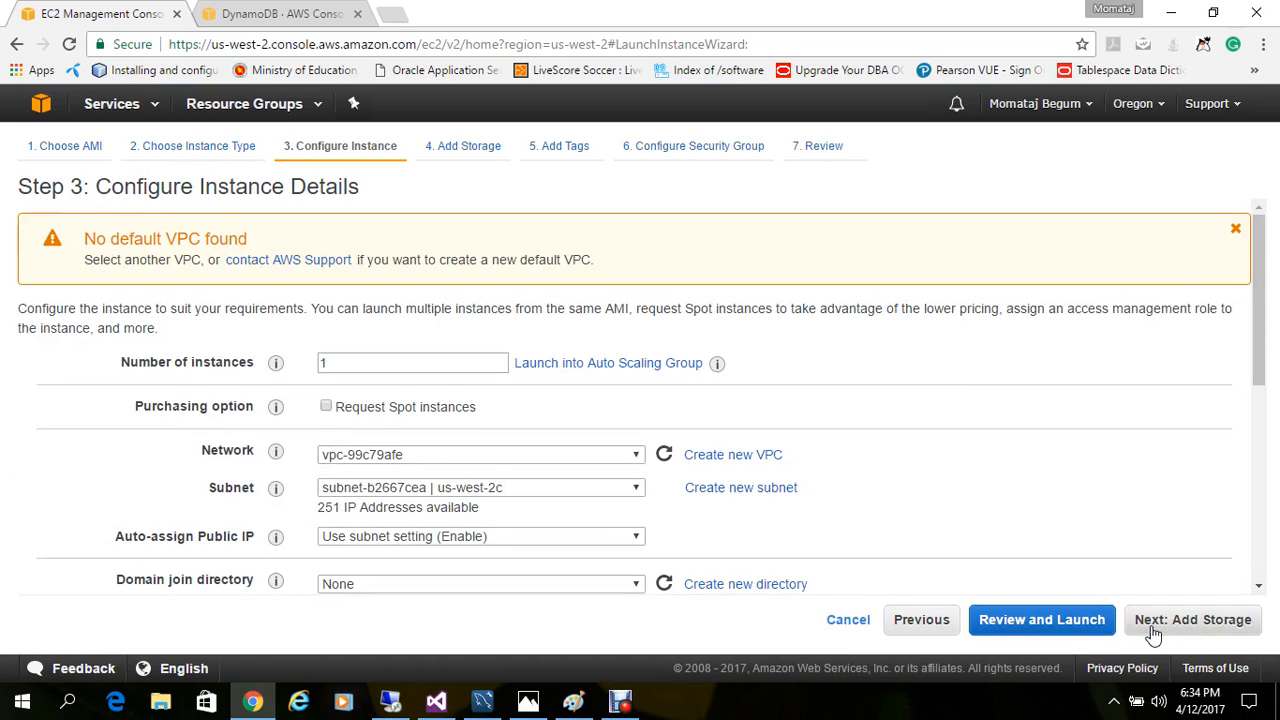
Step: Set the instance's network to DinostoreWildlife-VPC and its IAM role to WebServerRole, and continue to the storage settings
{"action": "left_click_drag", "start_coordinate": [1259, 300], "coordinate": [1262, 380]}
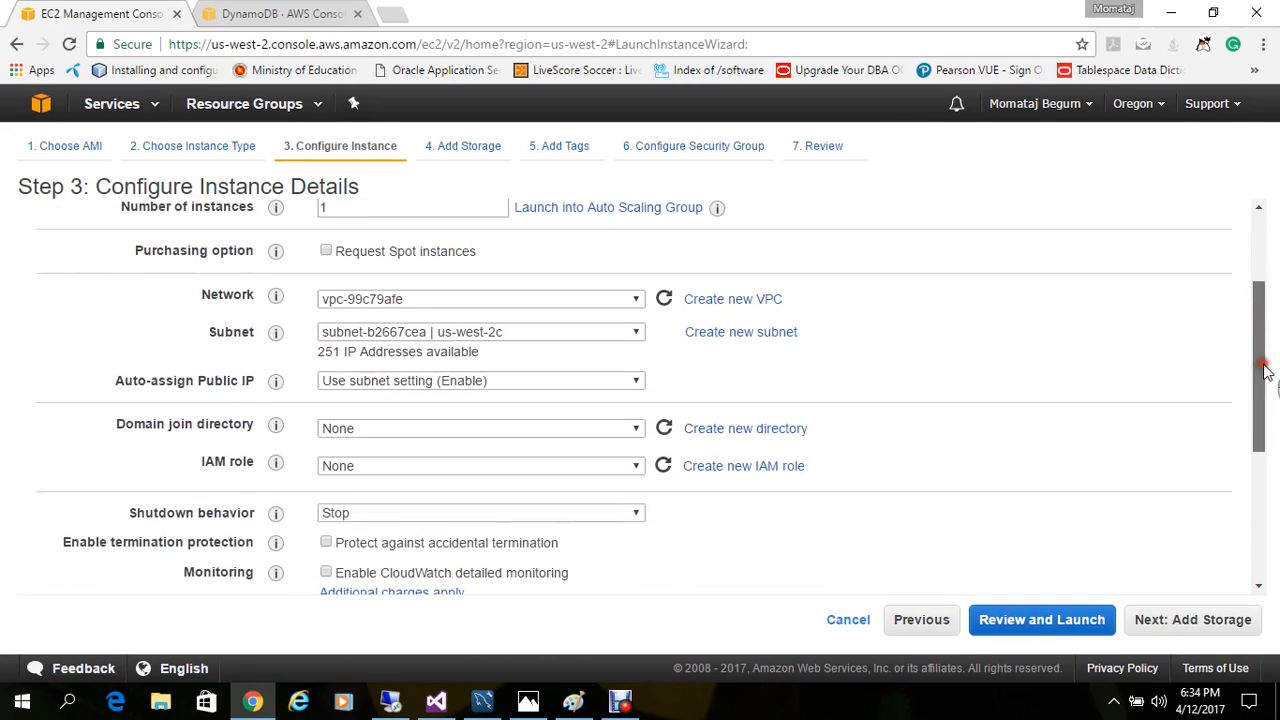
{"action": "left_click", "coordinate": [582, 289]}
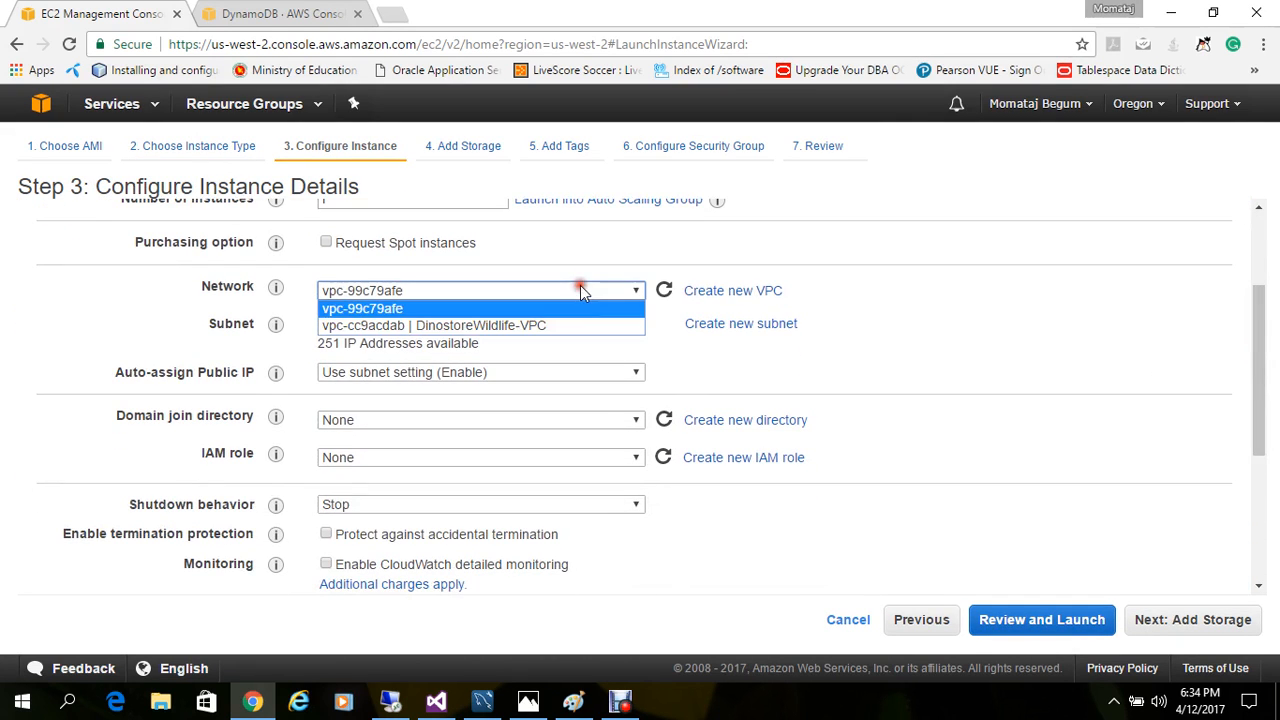
{"action": "left_click", "coordinate": [540, 328]}
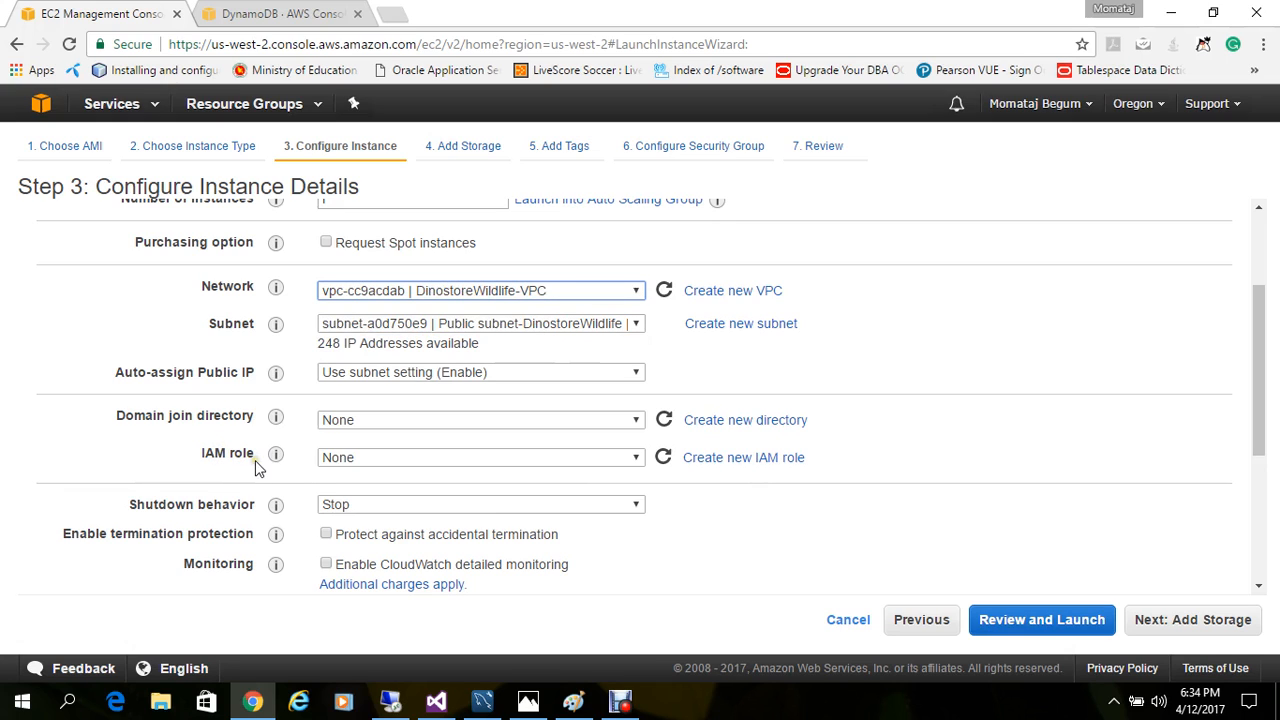
{"action": "left_click", "coordinate": [342, 460]}
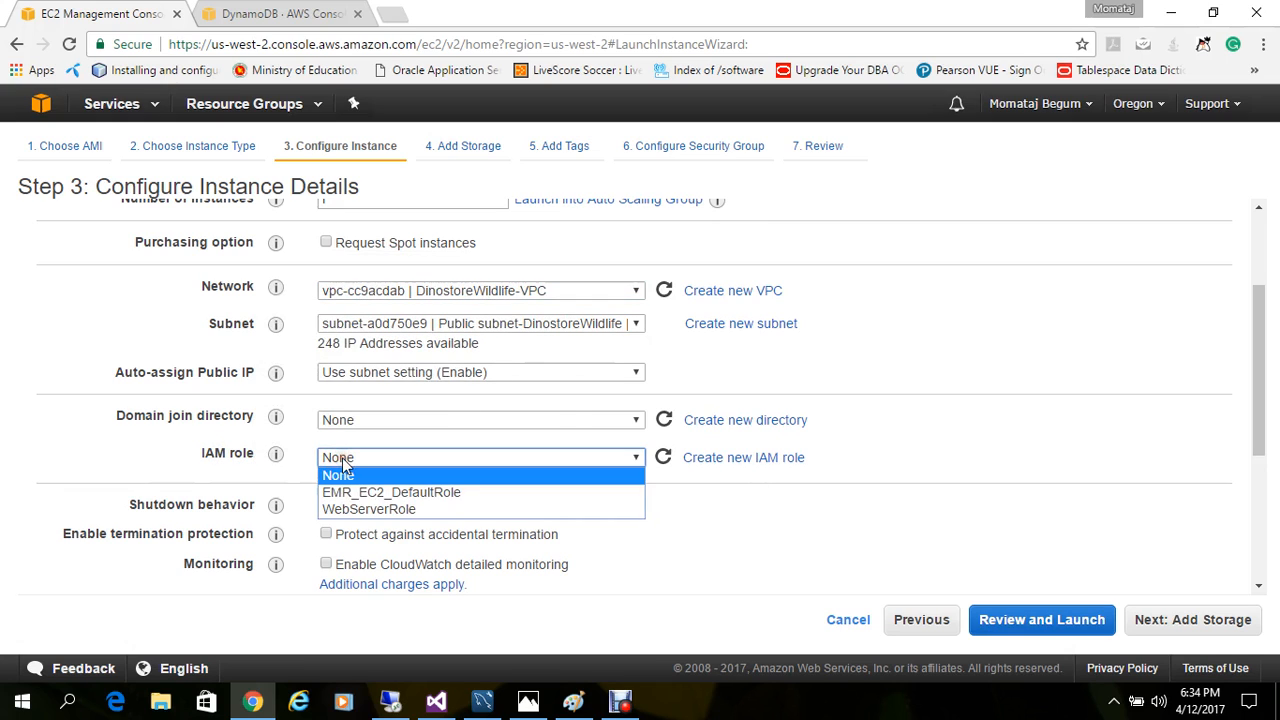
{"action": "left_click", "coordinate": [370, 509]}
{"action": "left_click", "coordinate": [1160, 619]}
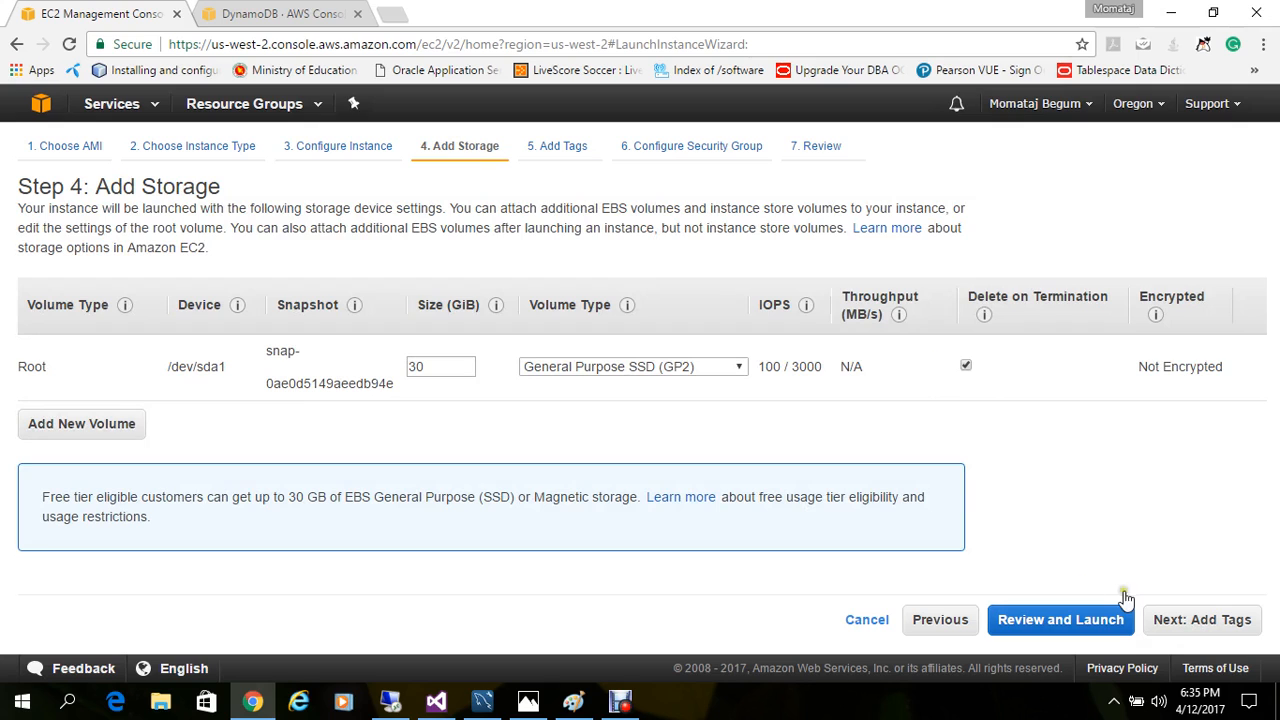
Step: Keep the default storage, add a Name tag with the value Webserver, and continue to the security group configuration
{"action": "left_click", "coordinate": [1218, 628]}
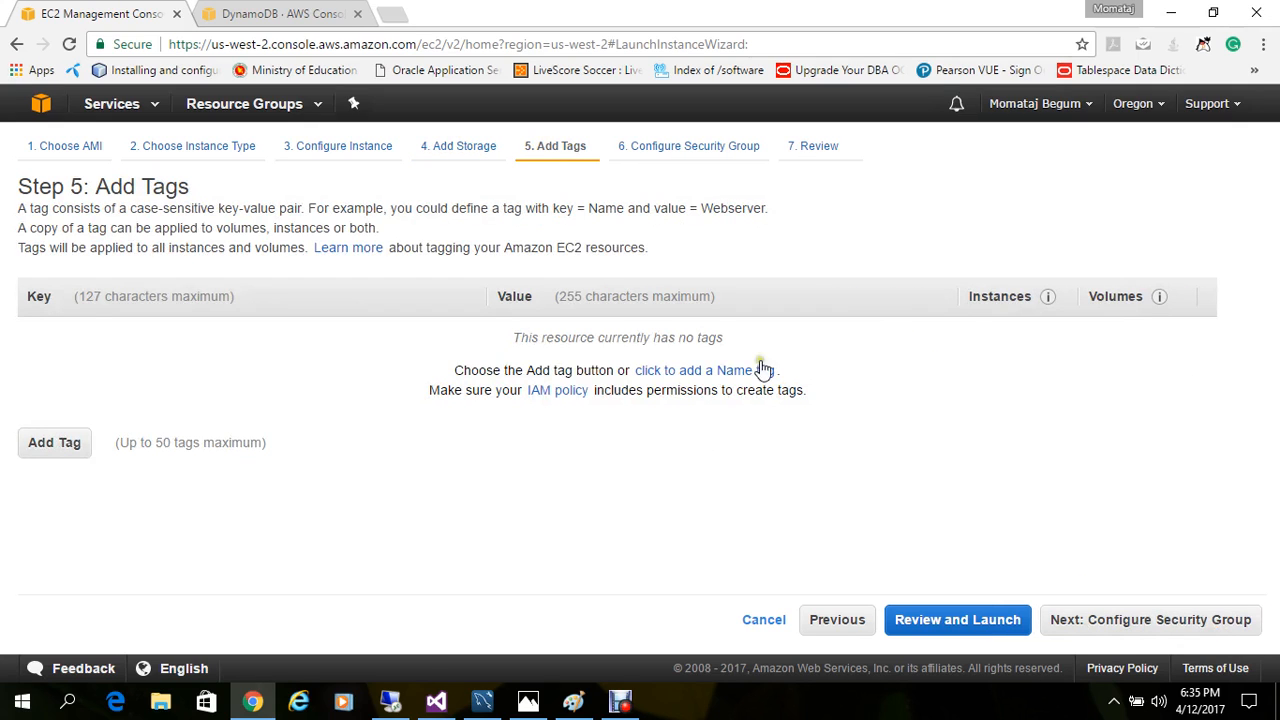
{"action": "left_click", "coordinate": [748, 372]}
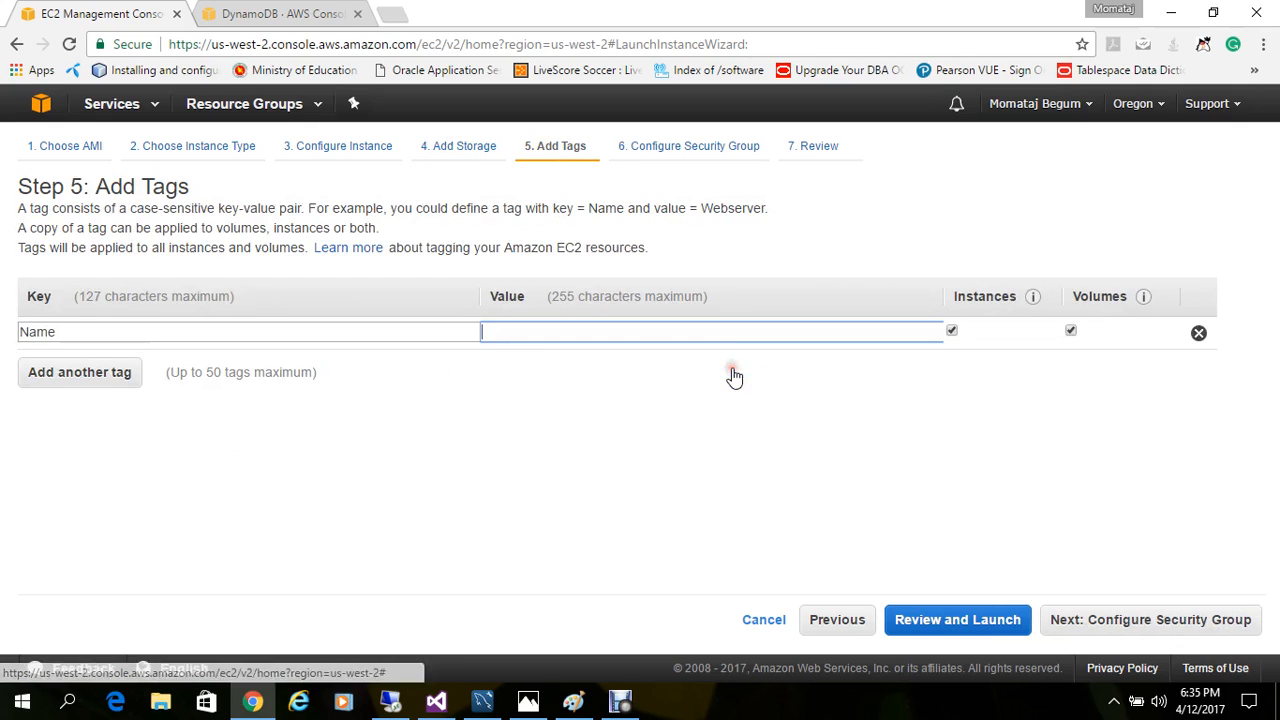
{"action": "type", "text": "we"}
{"action": "left_click", "coordinate": [566, 372]}
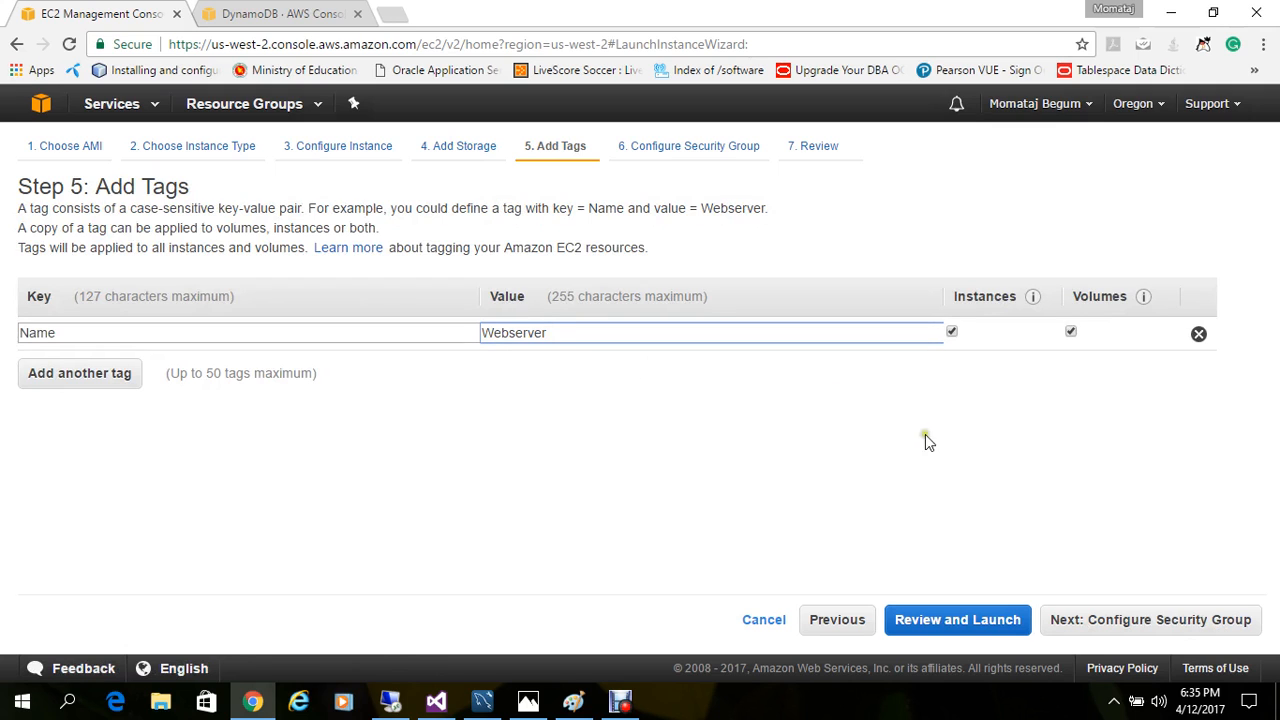
{"action": "left_click", "coordinate": [1112, 621]}
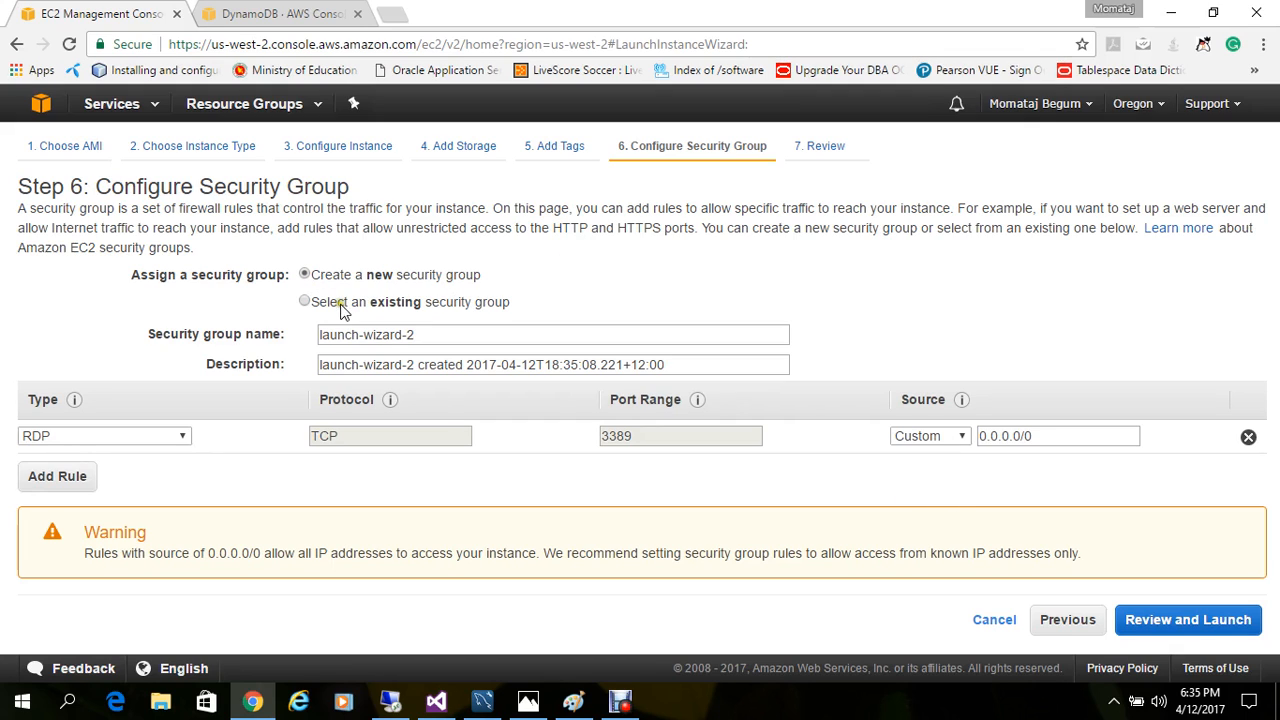
Step: Check the existing security groups, return to creating a new one, and set the RDP rule's source to My IP
{"action": "left_click", "coordinate": [397, 308]}
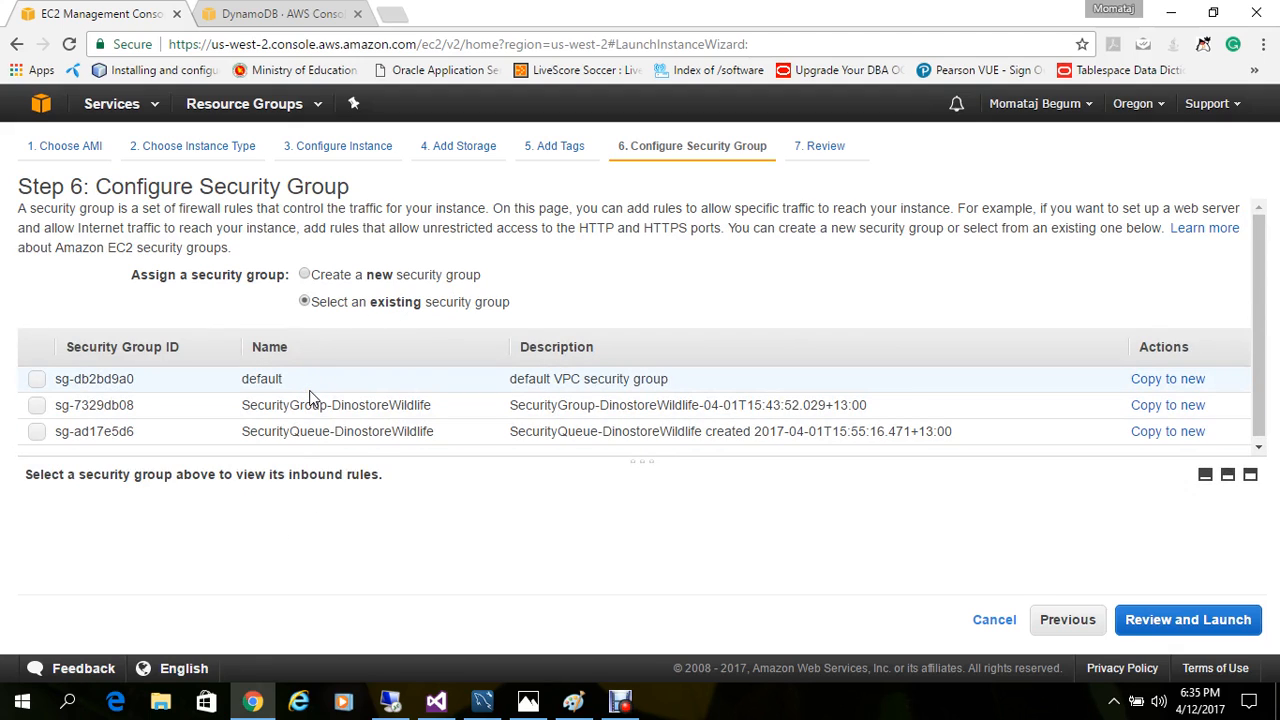
{"action": "left_click", "coordinate": [306, 276]}
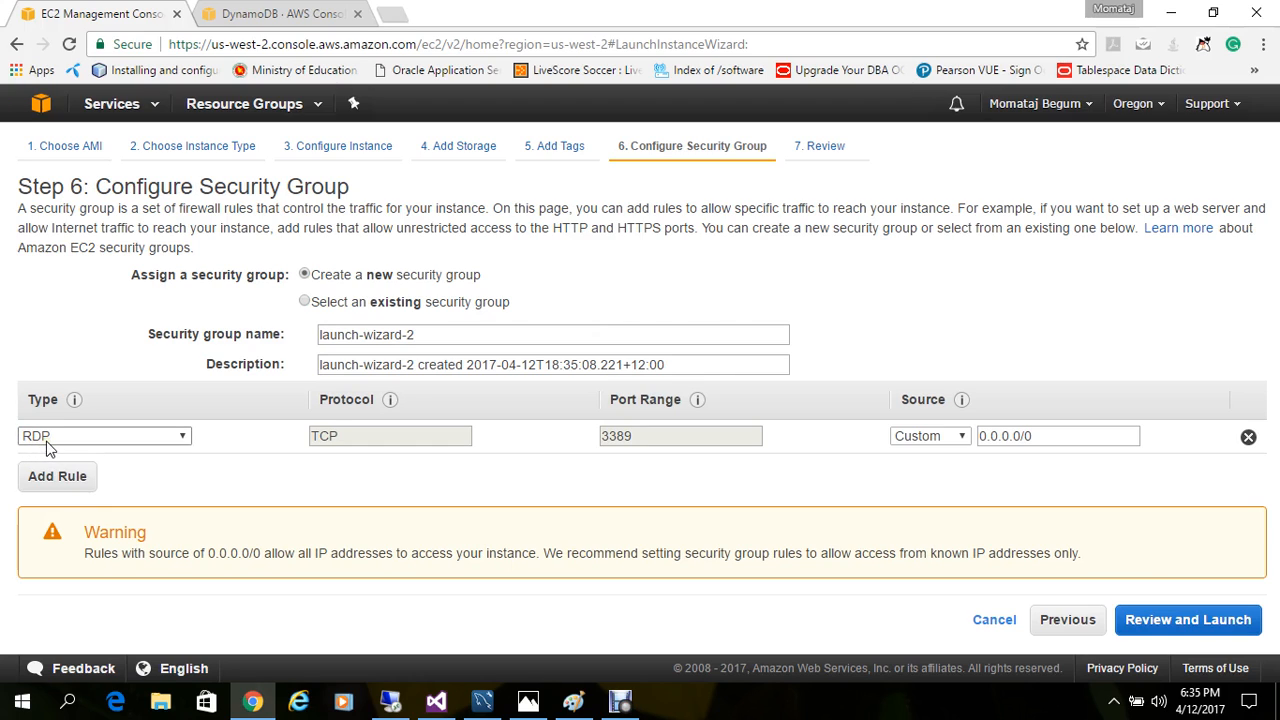
{"action": "left_click", "coordinate": [920, 437]}
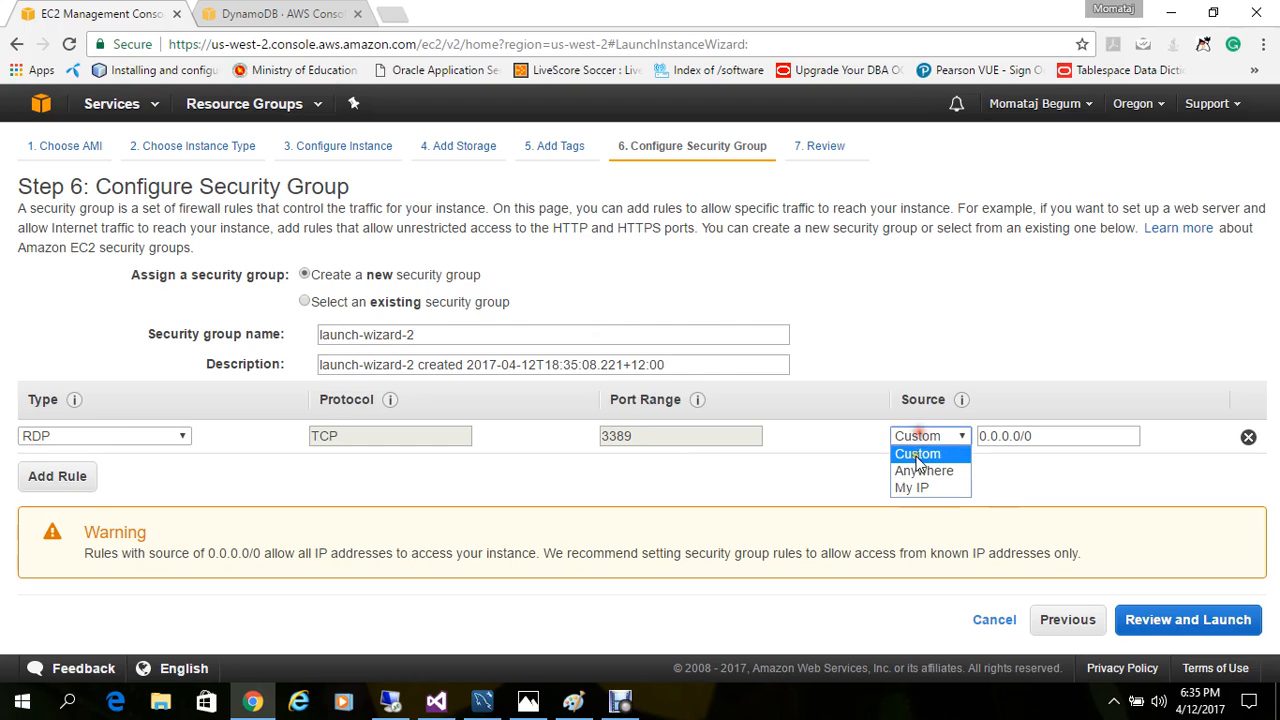
{"action": "left_click", "coordinate": [906, 489]}
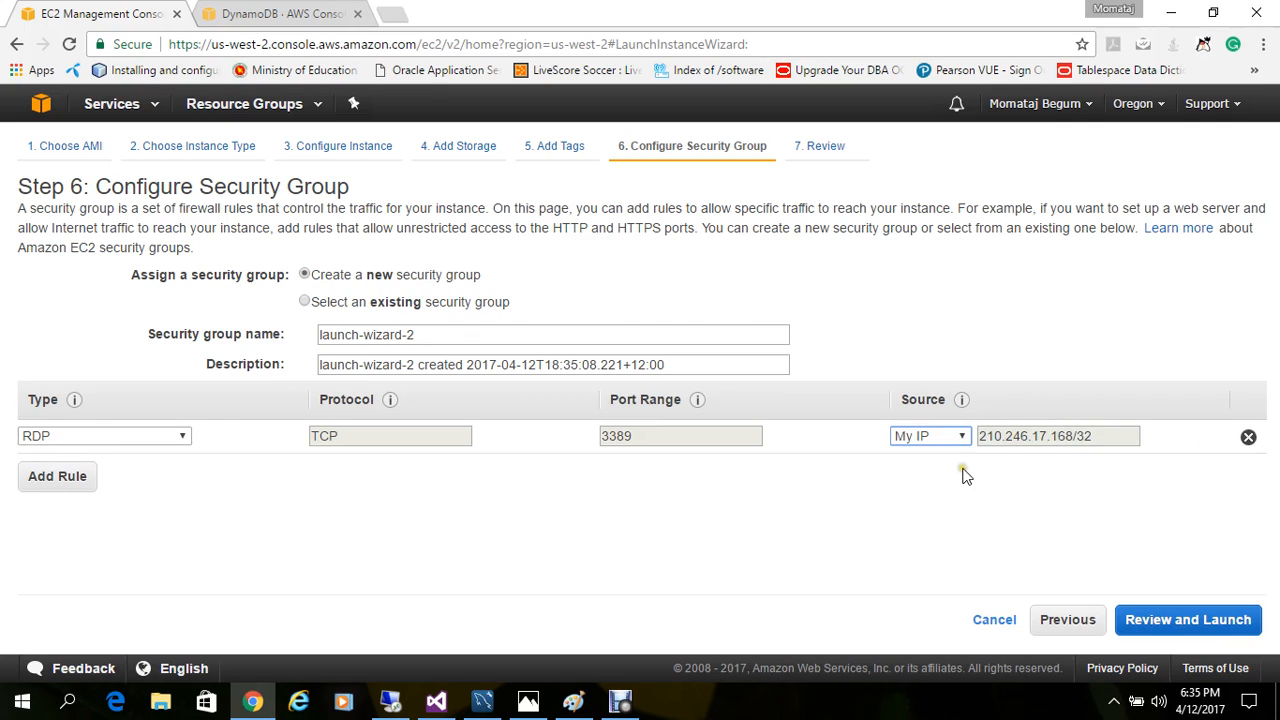
Step: Add an HTTP rule to the new security group and continue to the instance launch review
{"action": "left_click", "coordinate": [43, 496]}
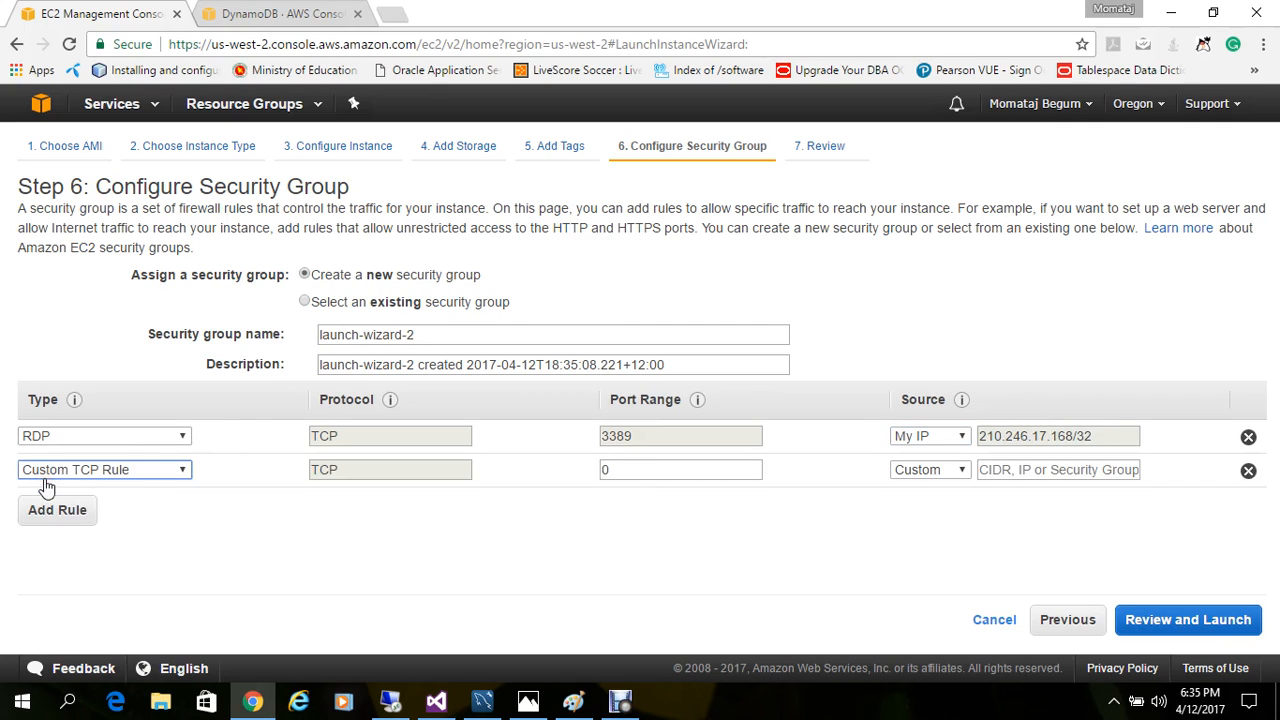
{"action": "left_click", "coordinate": [60, 478]}
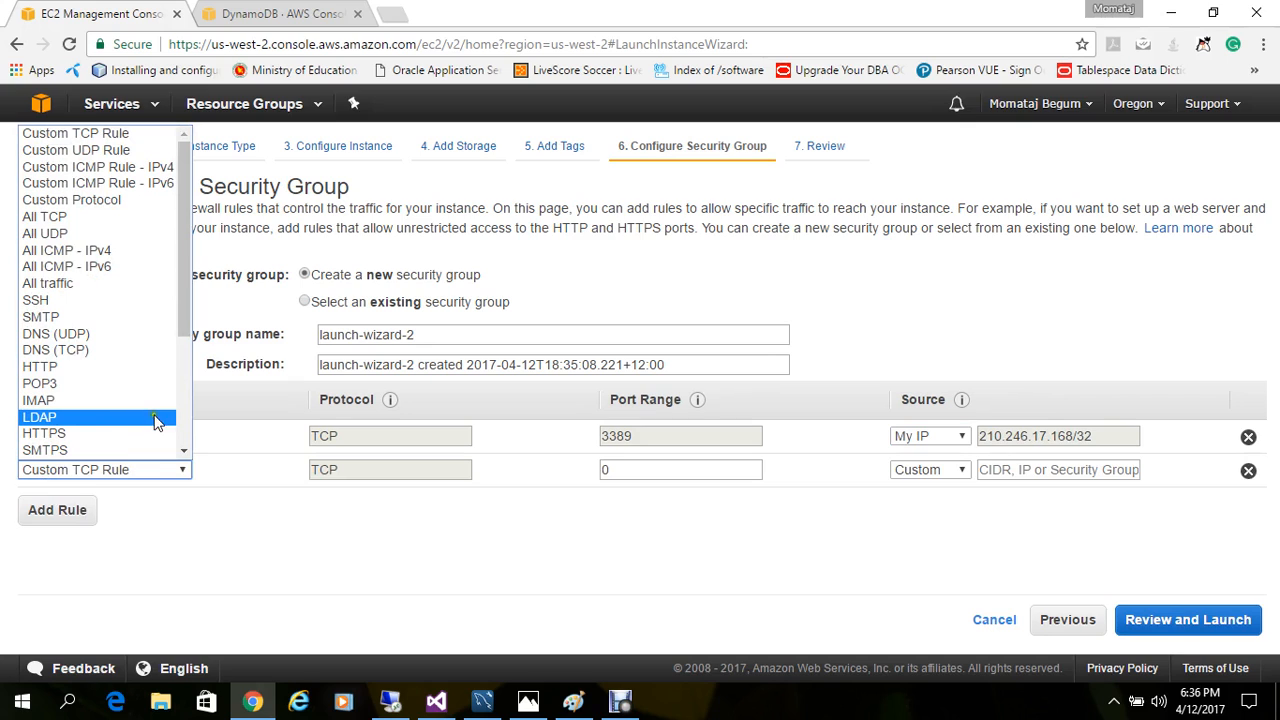
{"action": "left_click", "coordinate": [184, 449]}
{"action": "left_click_drag", "start_coordinate": [184, 451], "coordinate": [184, 451]}
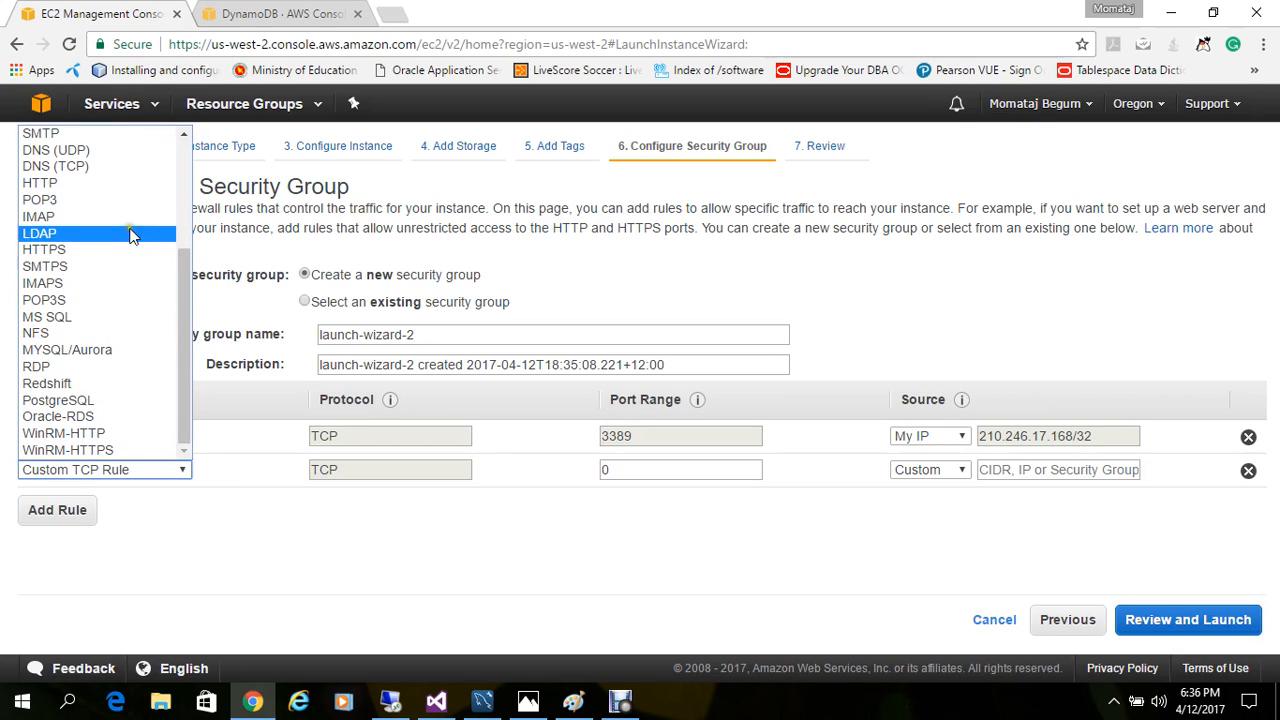
{"action": "left_click", "coordinate": [100, 183]}
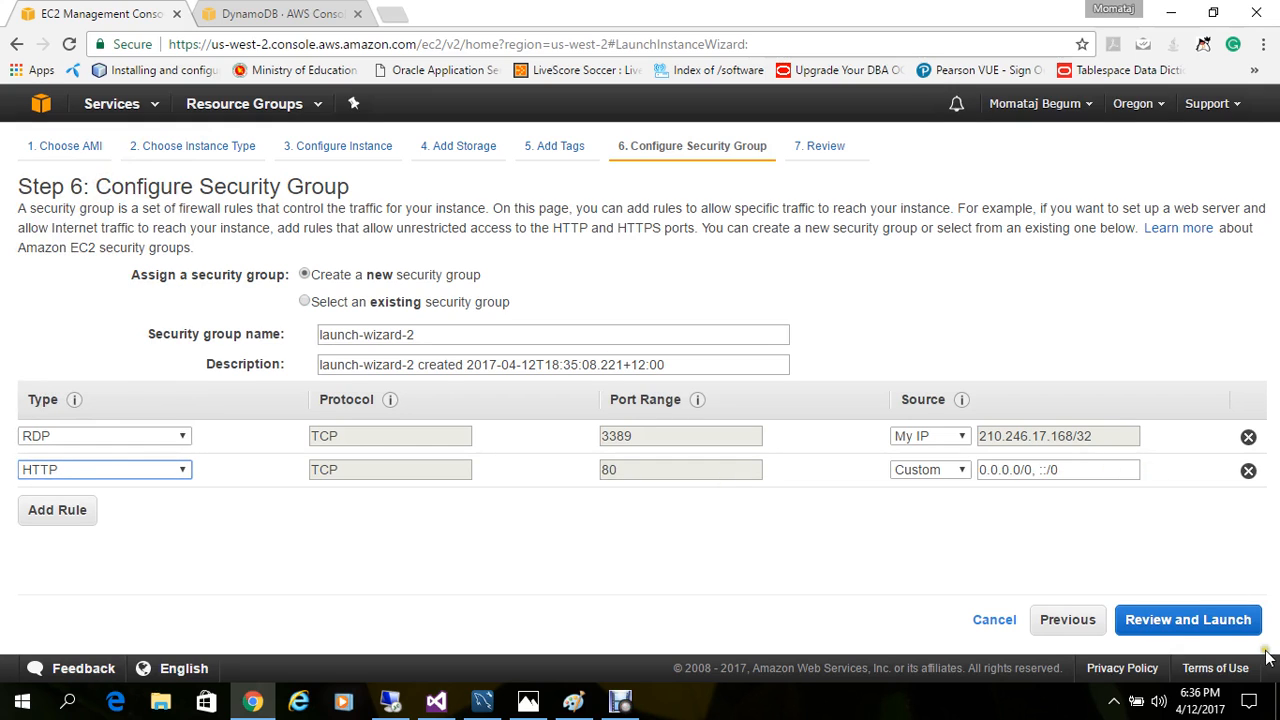
{"action": "left_click", "coordinate": [1180, 625]}
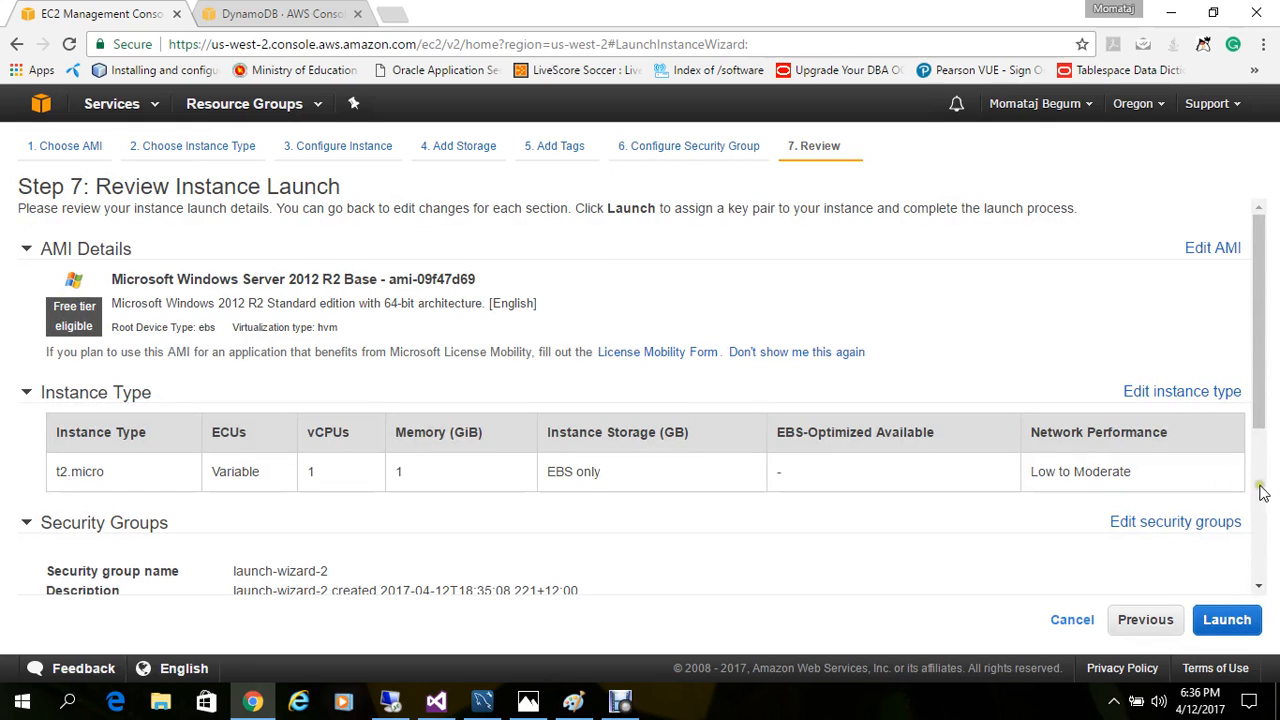
Step: Choose the existing key pair ec2lab for the launch, acknowledge access to its private key file, and cancel the instance launch
{"action": "left_click", "coordinate": [1258, 523]}
{"action": "left_click", "coordinate": [1218, 620]}
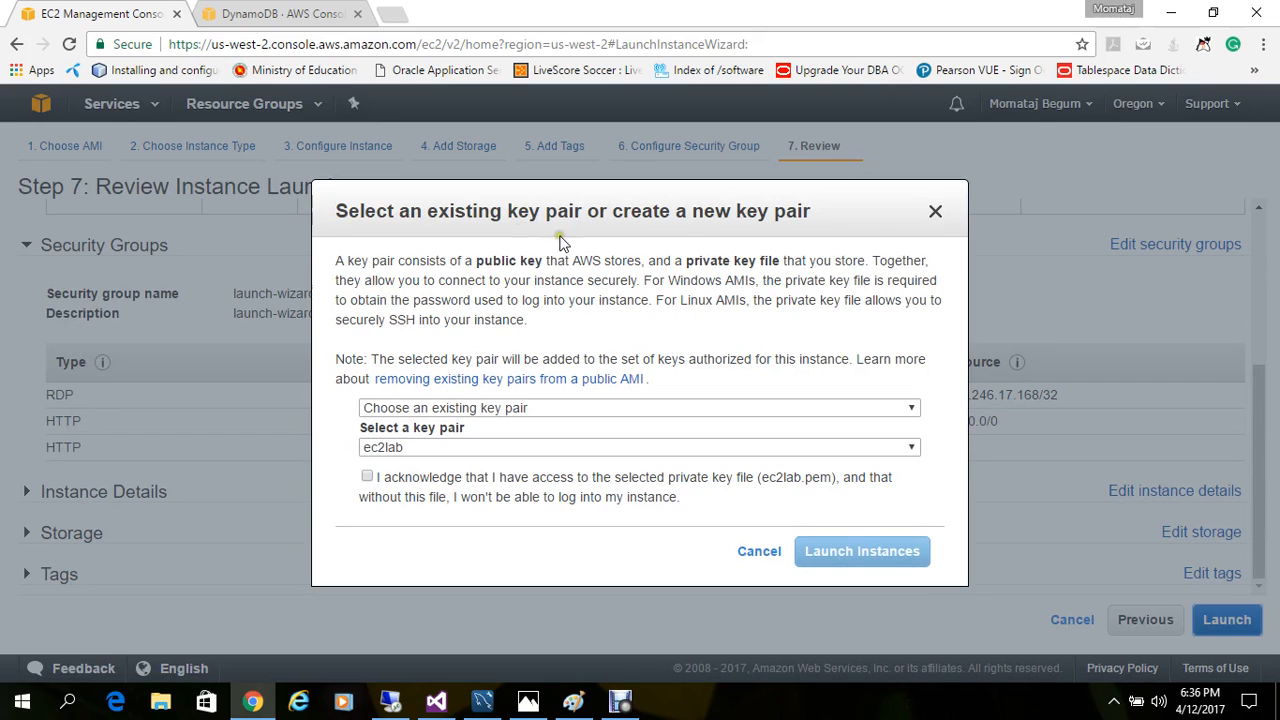
{"action": "left_click", "coordinate": [449, 411]}
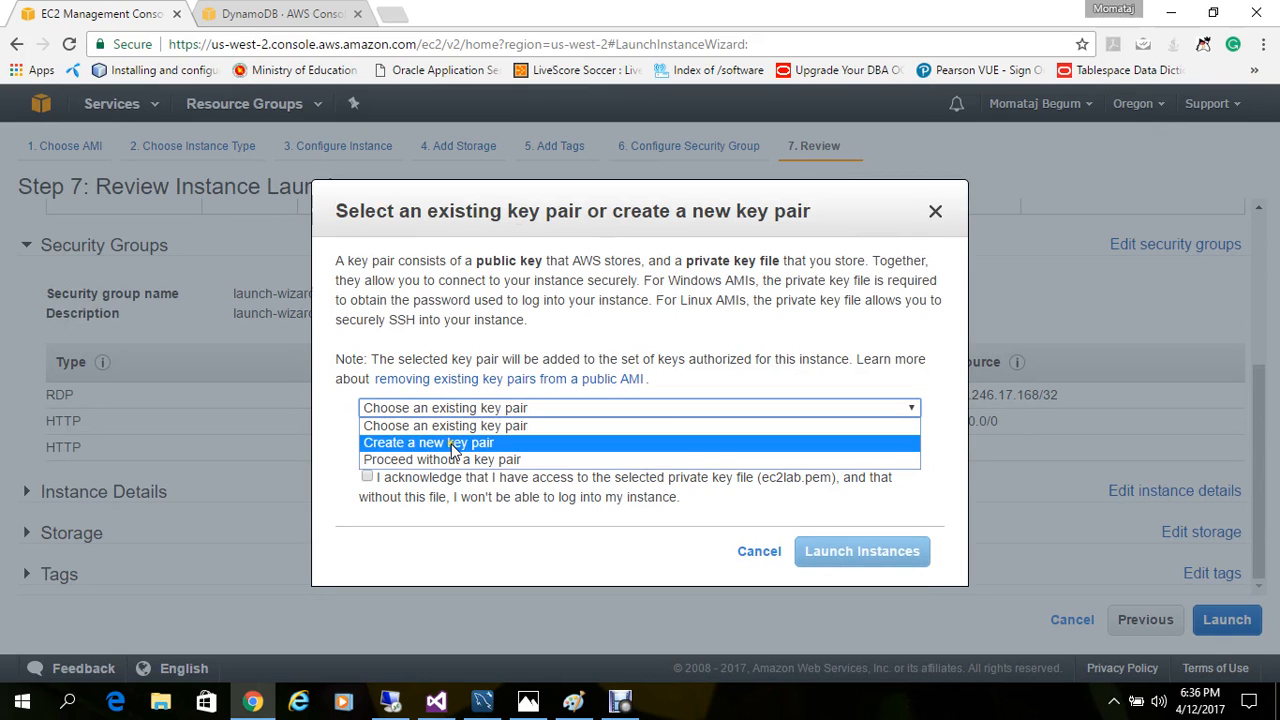
{"action": "left_click", "coordinate": [392, 444]}
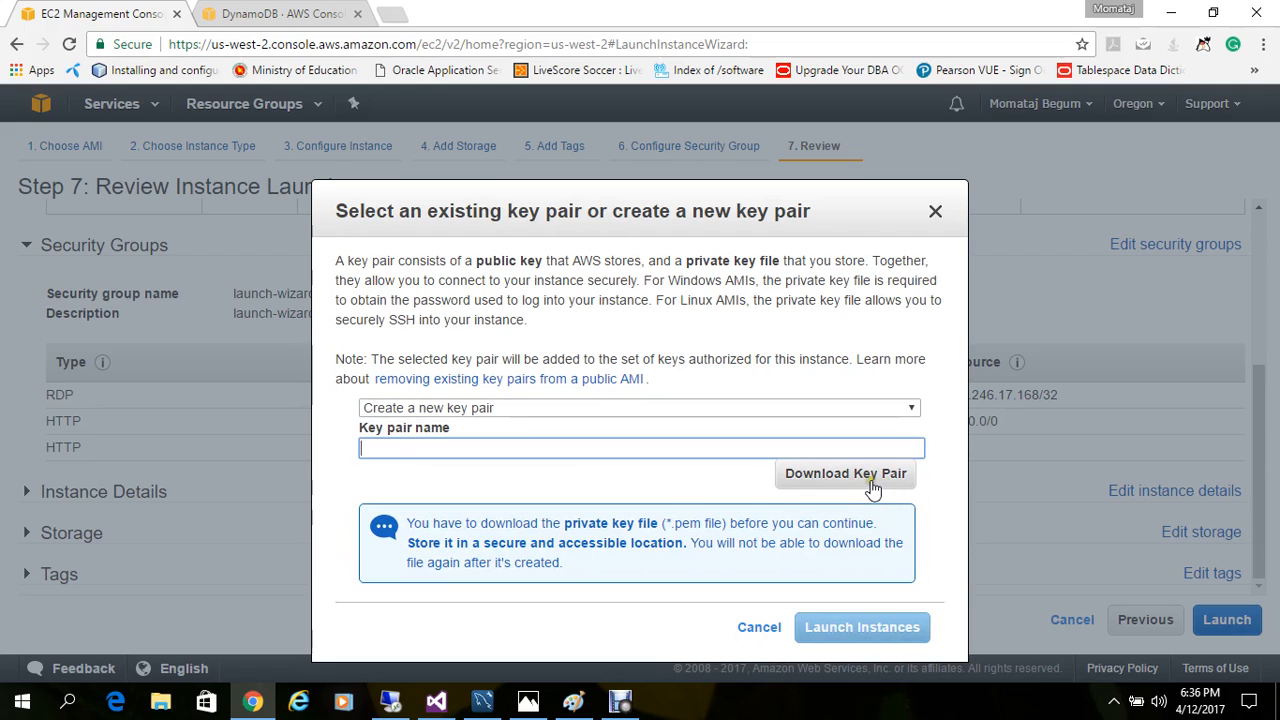
{"action": "left_click", "coordinate": [700, 407]}
{"action": "left_click", "coordinate": [594, 426]}
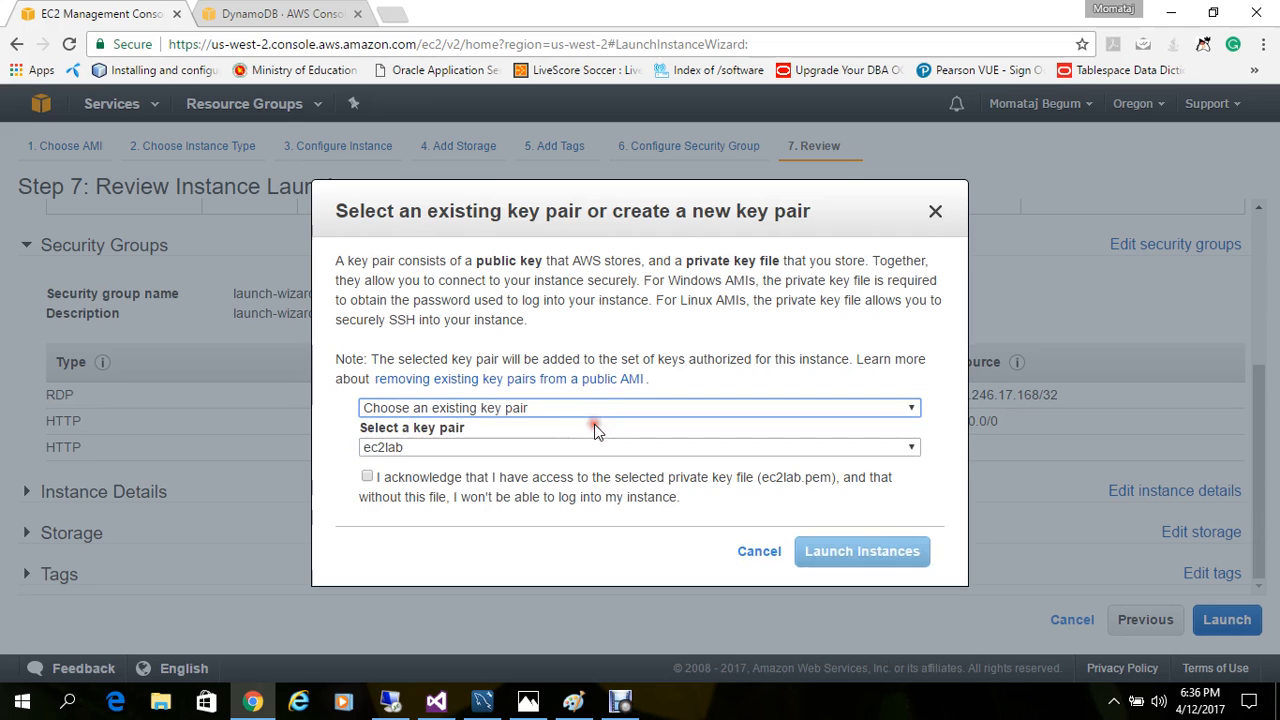
{"action": "left_click", "coordinate": [367, 476]}
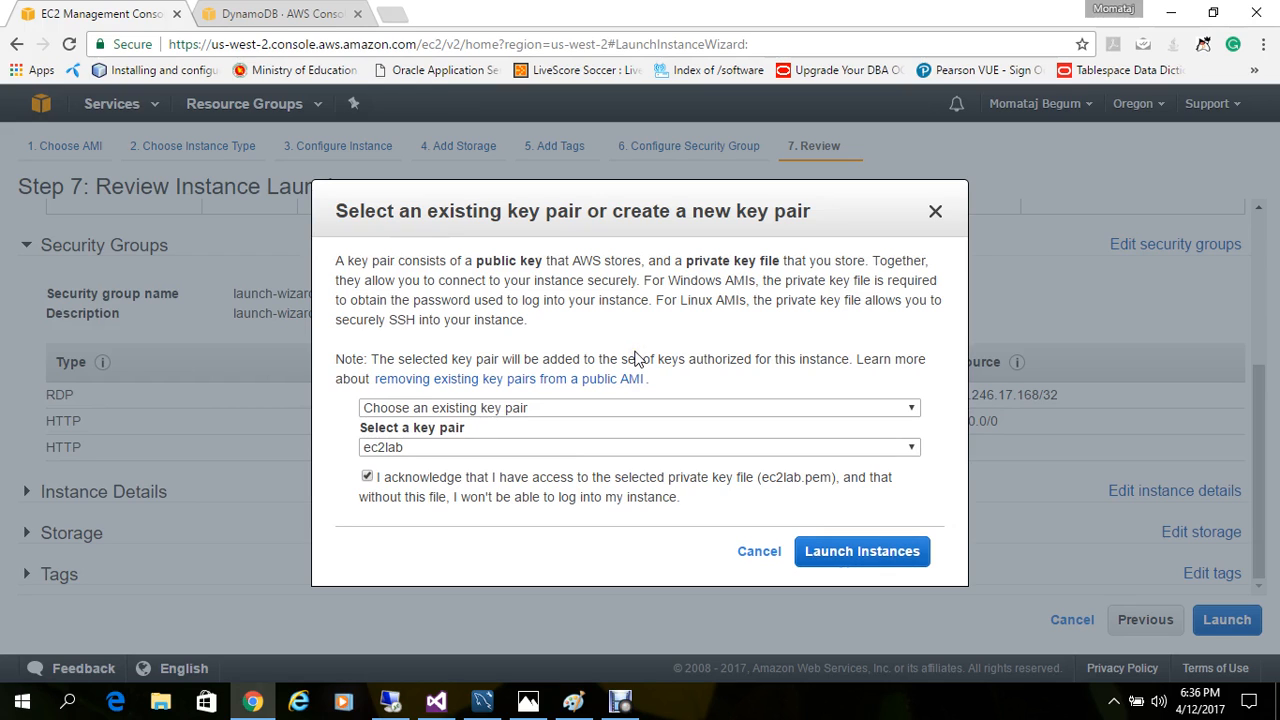
{"action": "left_click", "coordinate": [759, 553]}
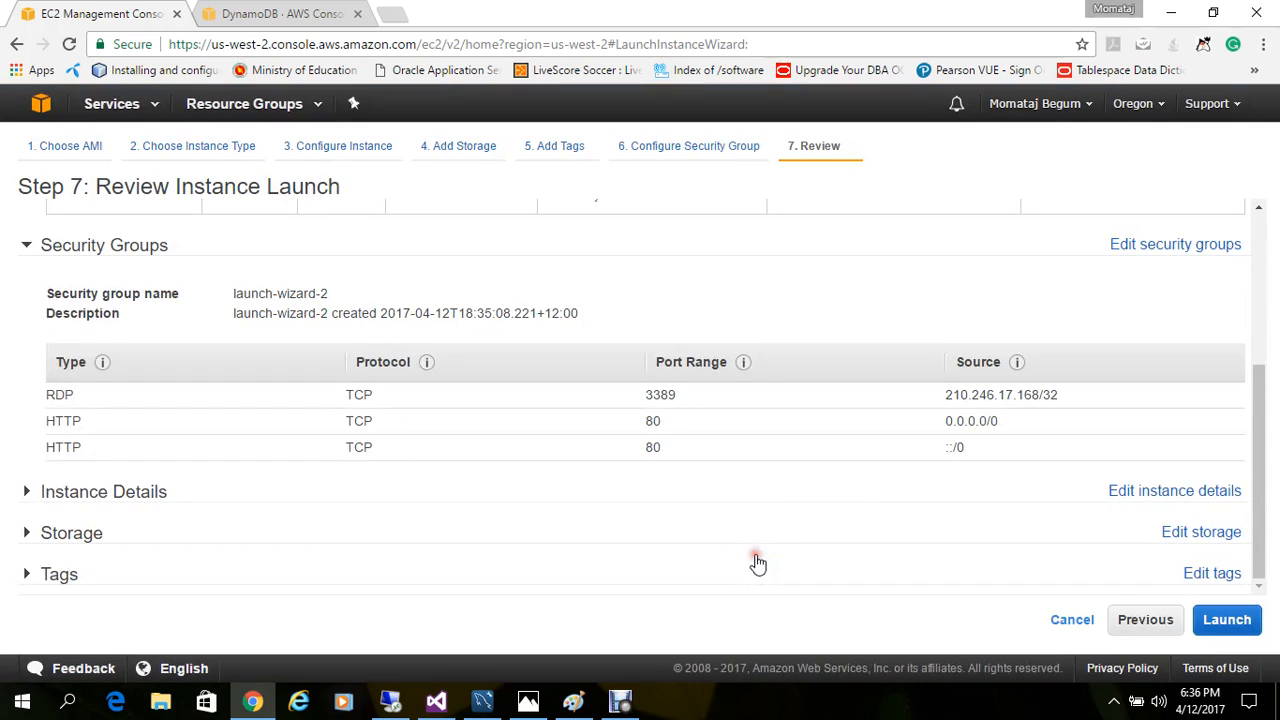
{"action": "left_click", "coordinate": [1060, 619]}
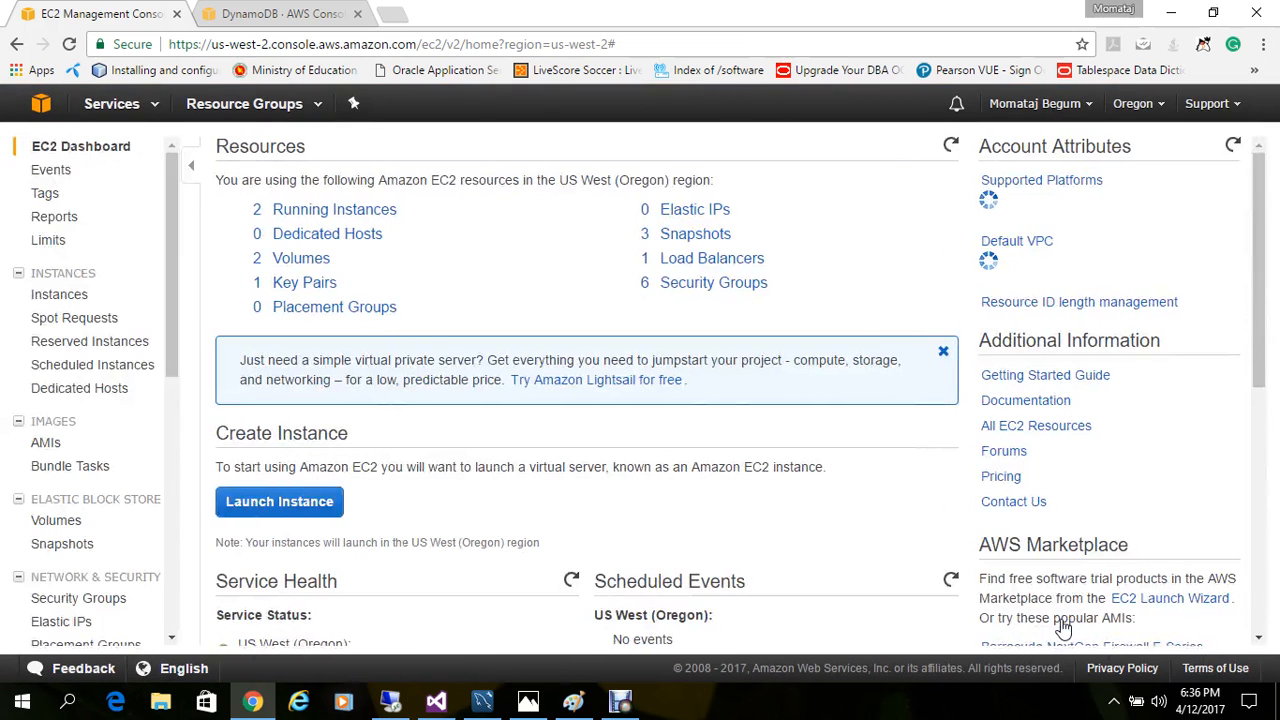
Step: Open the list of running instances and request the connection password for the Webserver instance
{"action": "left_click", "coordinate": [348, 218]}
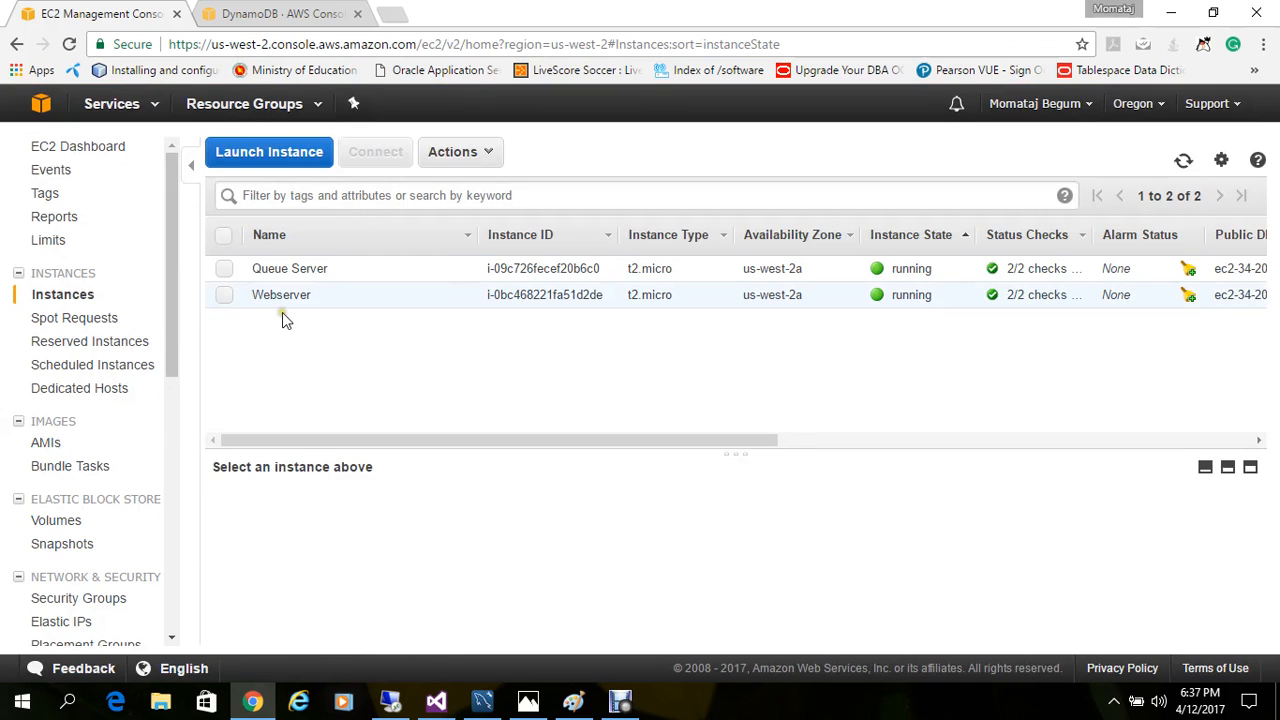
{"action": "left_click", "coordinate": [223, 298]}
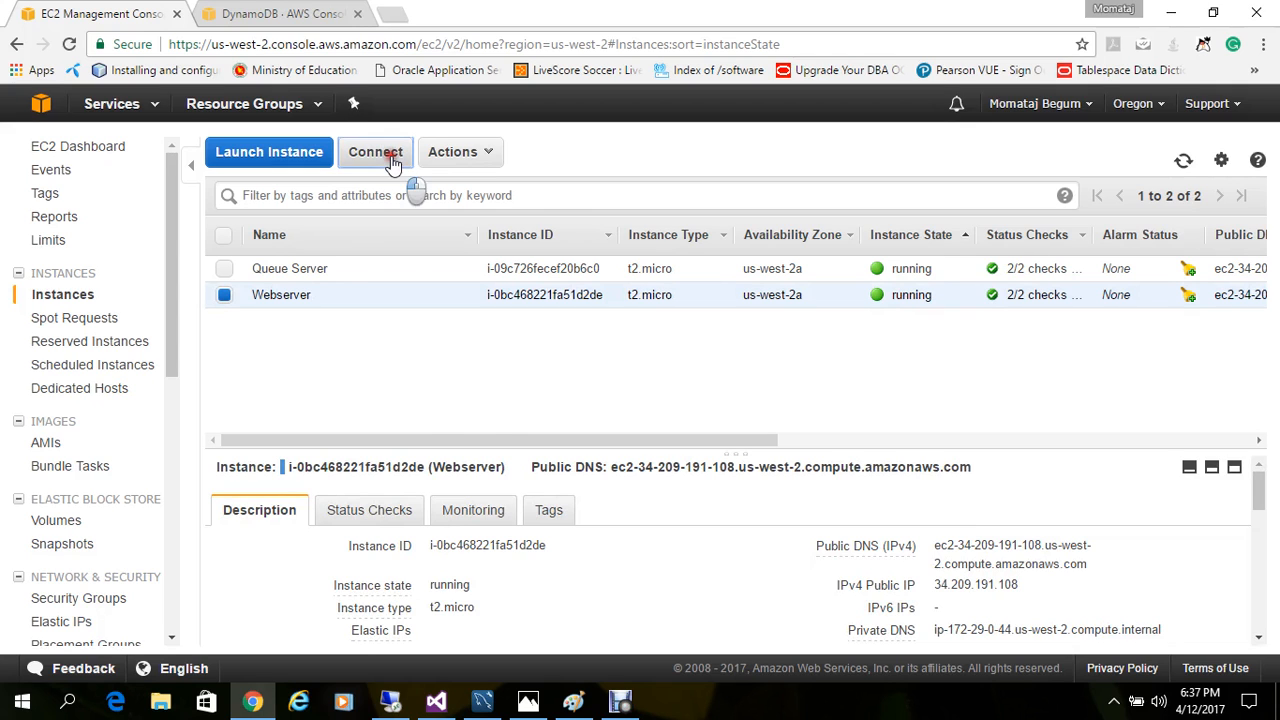
{"action": "left_click", "coordinate": [393, 160]}
{"action": "left_click", "coordinate": [596, 438]}
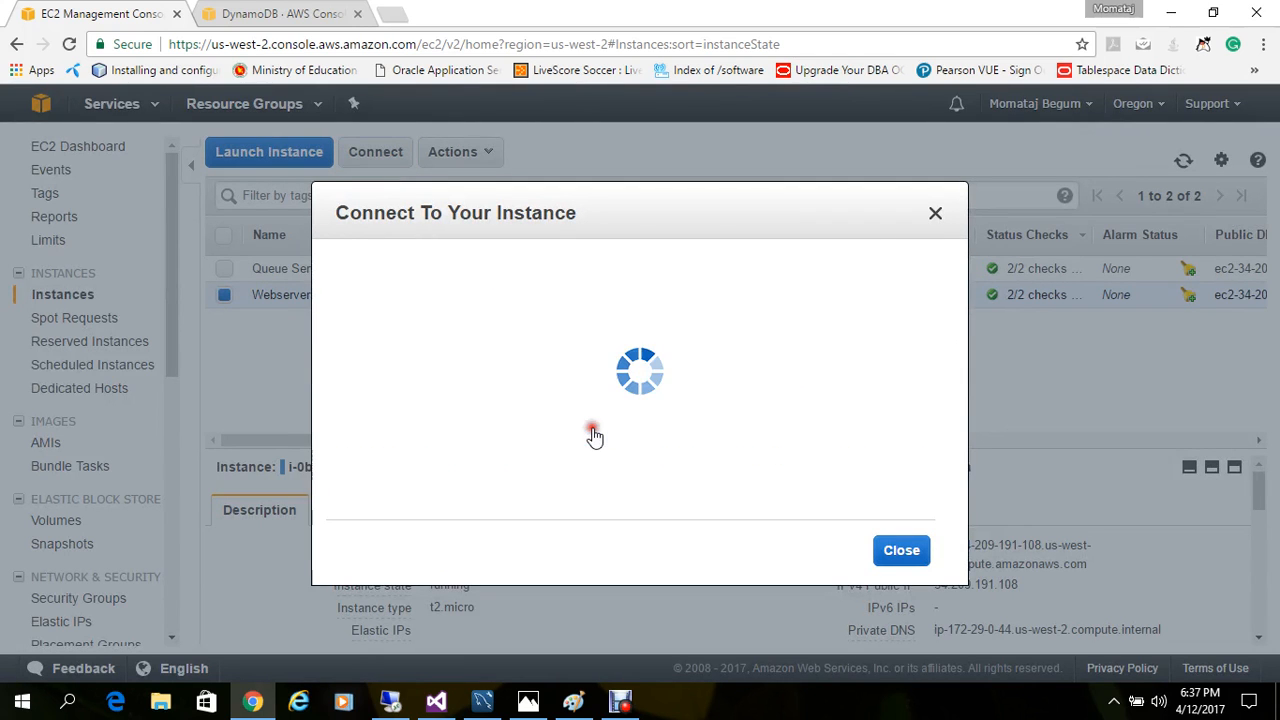
Step: Decrypt the Webserver instance's password with the ec2lab.pem key file from the key-pair folder, and select the password text
{"action": "left_click", "coordinate": [600, 343]}
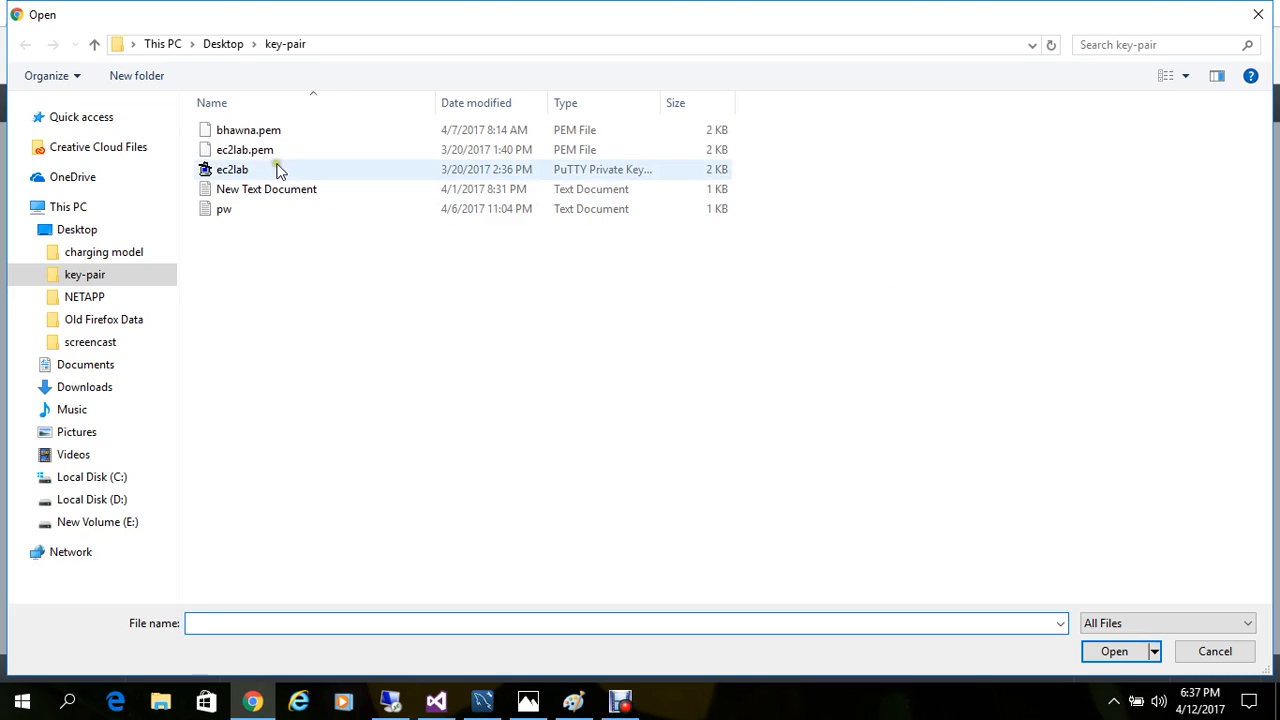
{"action": "left_click", "coordinate": [276, 169]}
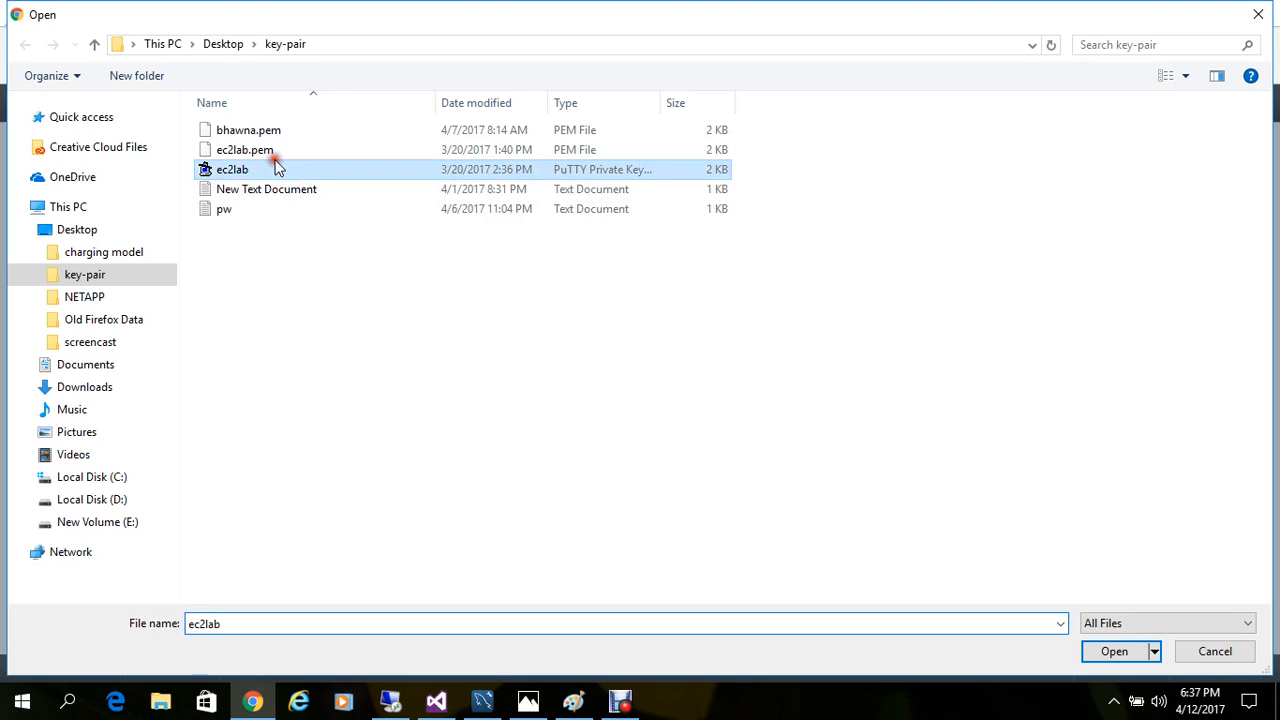
{"action": "double_click", "coordinate": [280, 150]}
{"action": "left_click", "coordinate": [872, 470]}
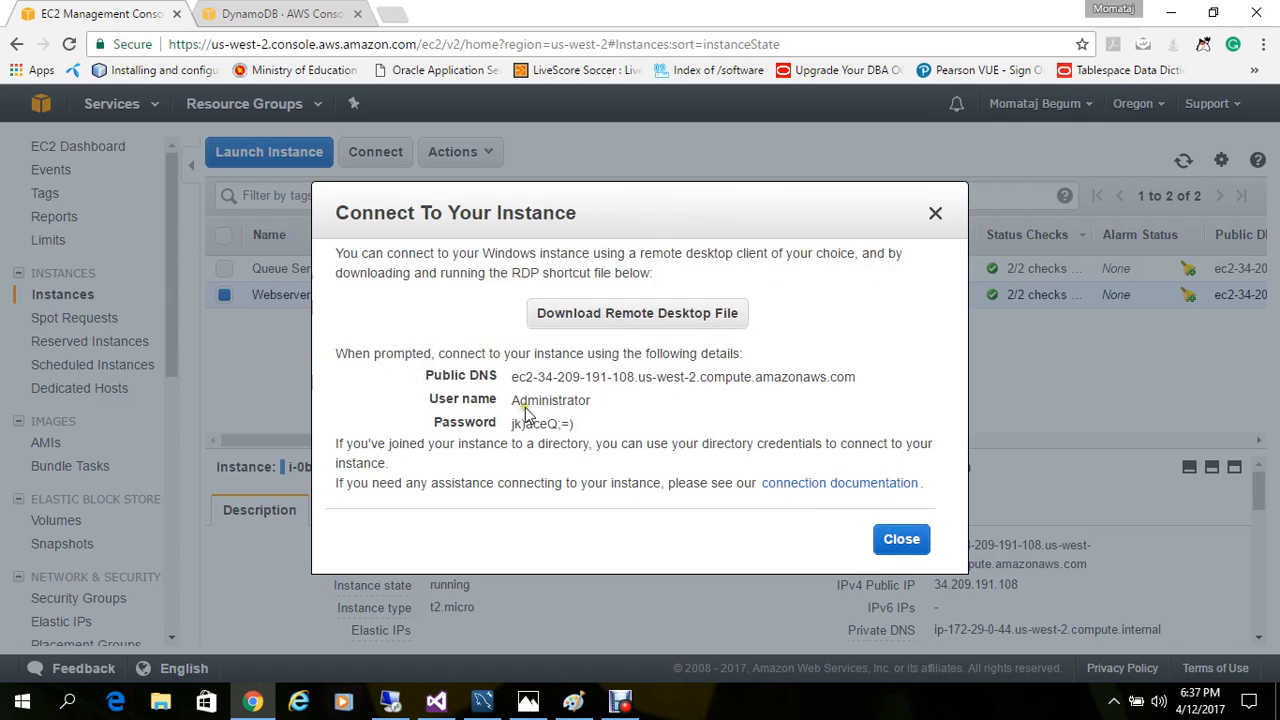
{"action": "left_click_drag", "start_coordinate": [511, 423], "coordinate": [594, 424]}
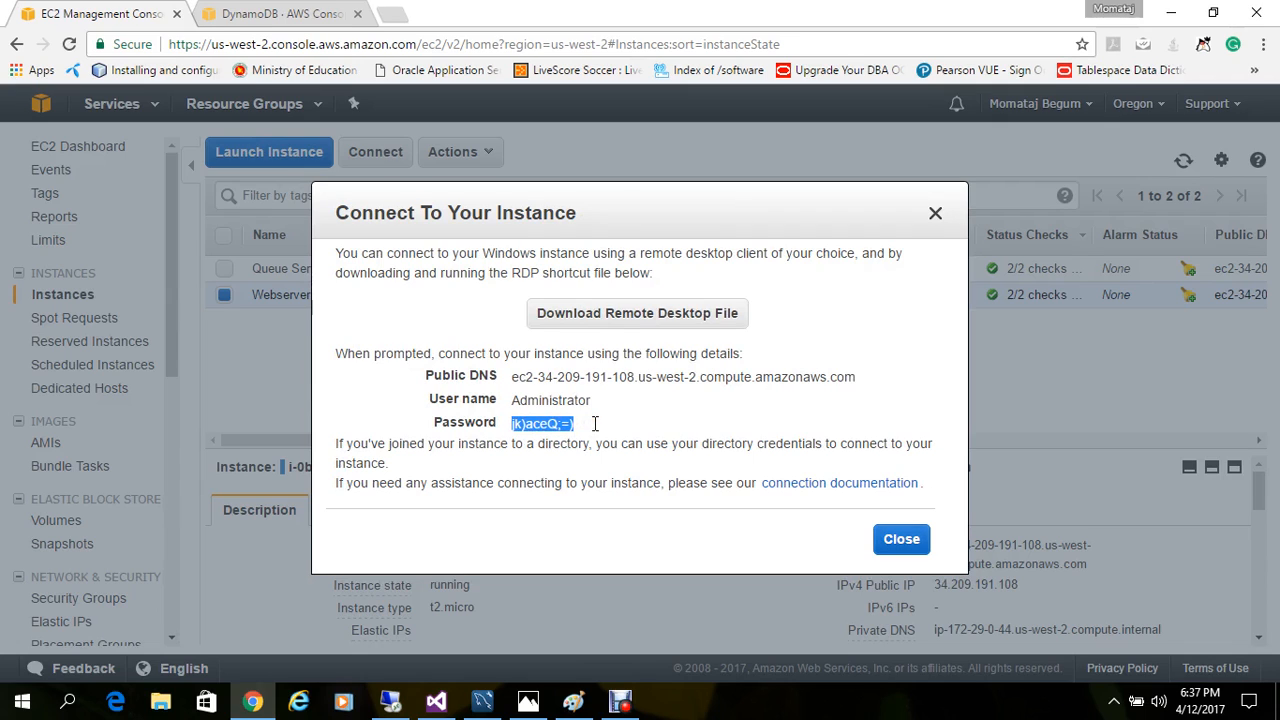
Step: Download the Webserver instance's remote desktop file and connect with it, entering the Administrator account password and accepting the certificate prompt
{"action": "left_click", "coordinate": [684, 318]}
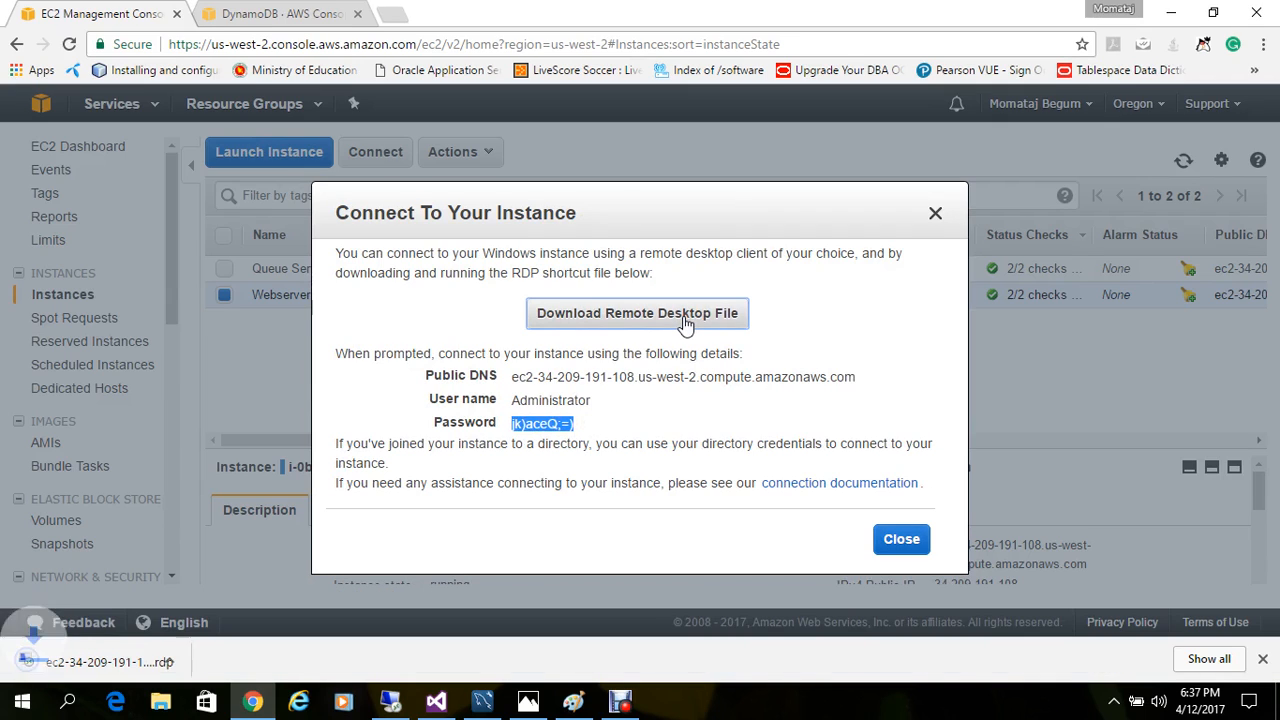
{"action": "left_click", "coordinate": [122, 651]}
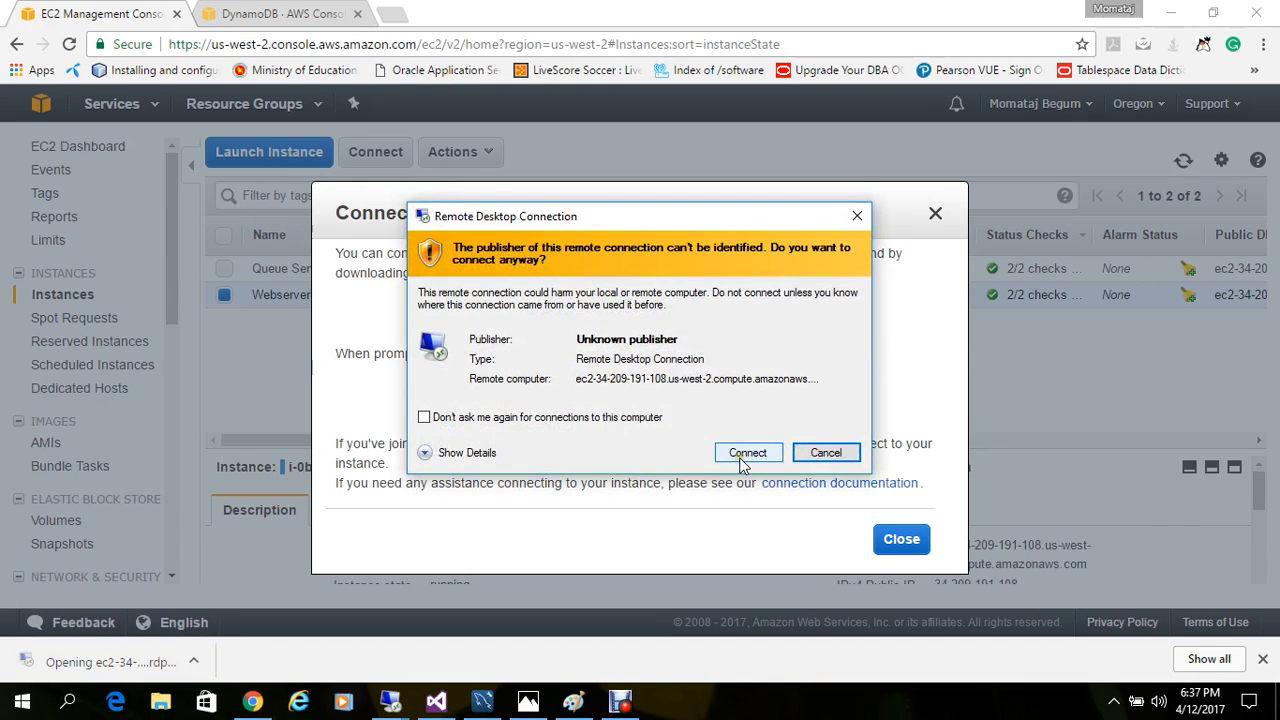
{"action": "left_click", "coordinate": [743, 456]}
{"action": "key", "text": "ctrl+v"}
{"action": "left_click", "coordinate": [575, 487]}
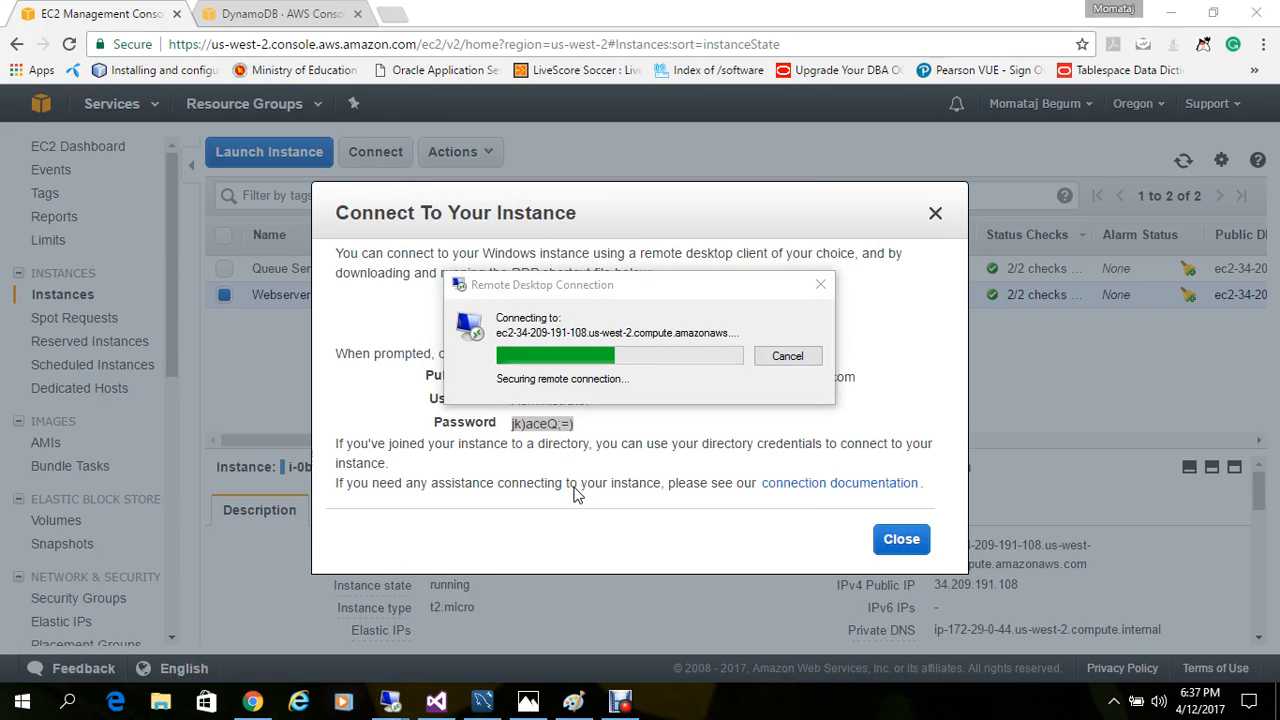
{"action": "left_click", "coordinate": [697, 507]}
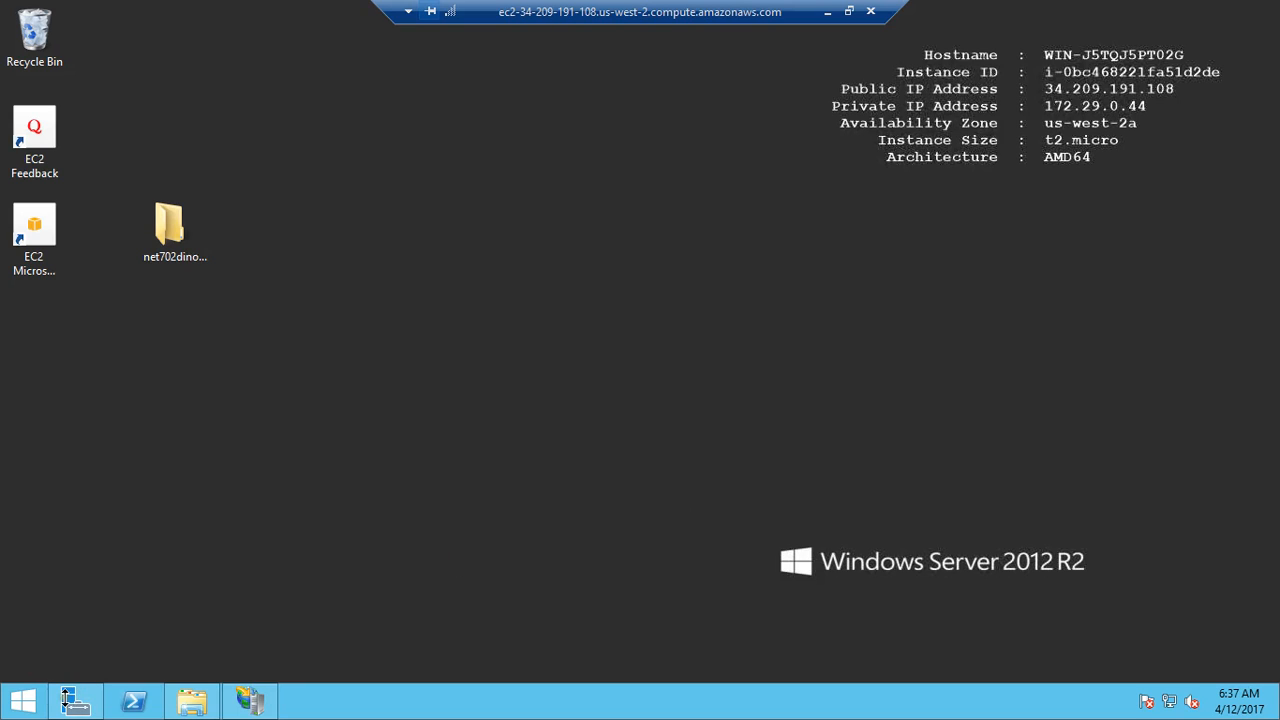
Step: Start the Add Roles and Features wizard in Server Manager and proceed with a role-based installation to the server roles list
{"action": "left_click", "coordinate": [65, 700]}
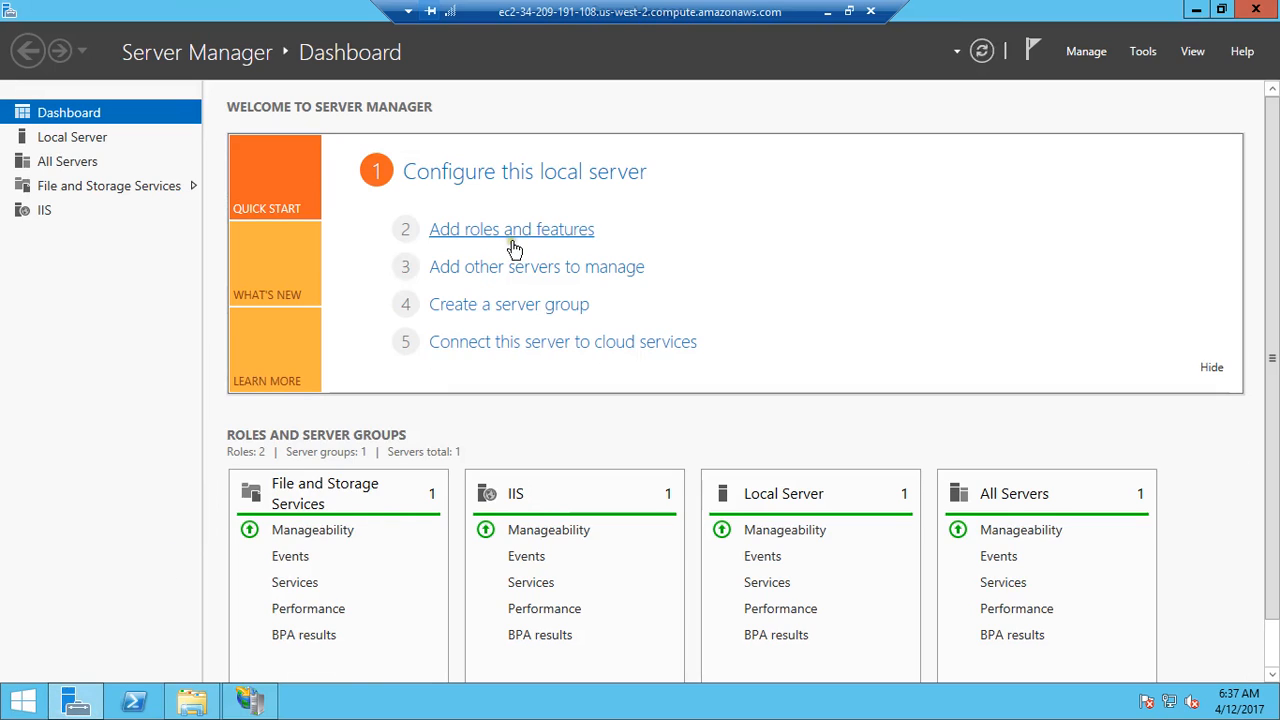
{"action": "left_click", "coordinate": [567, 230]}
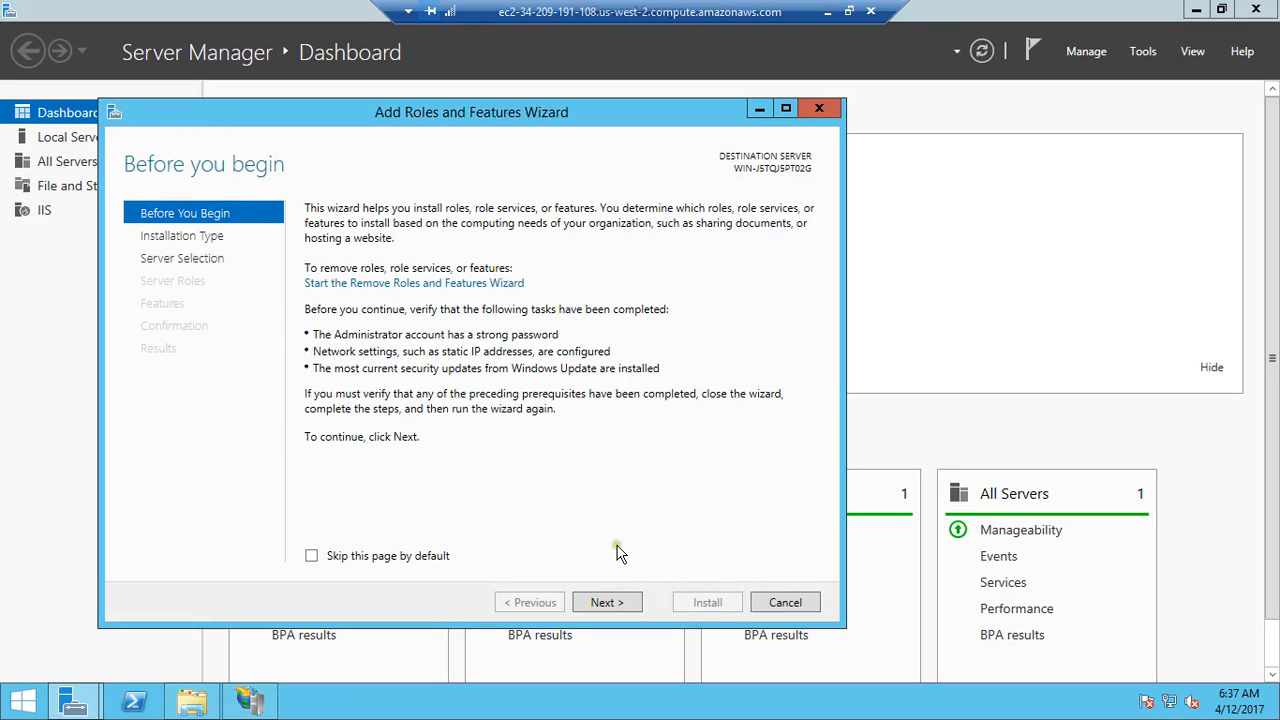
{"action": "left_click", "coordinate": [605, 604]}
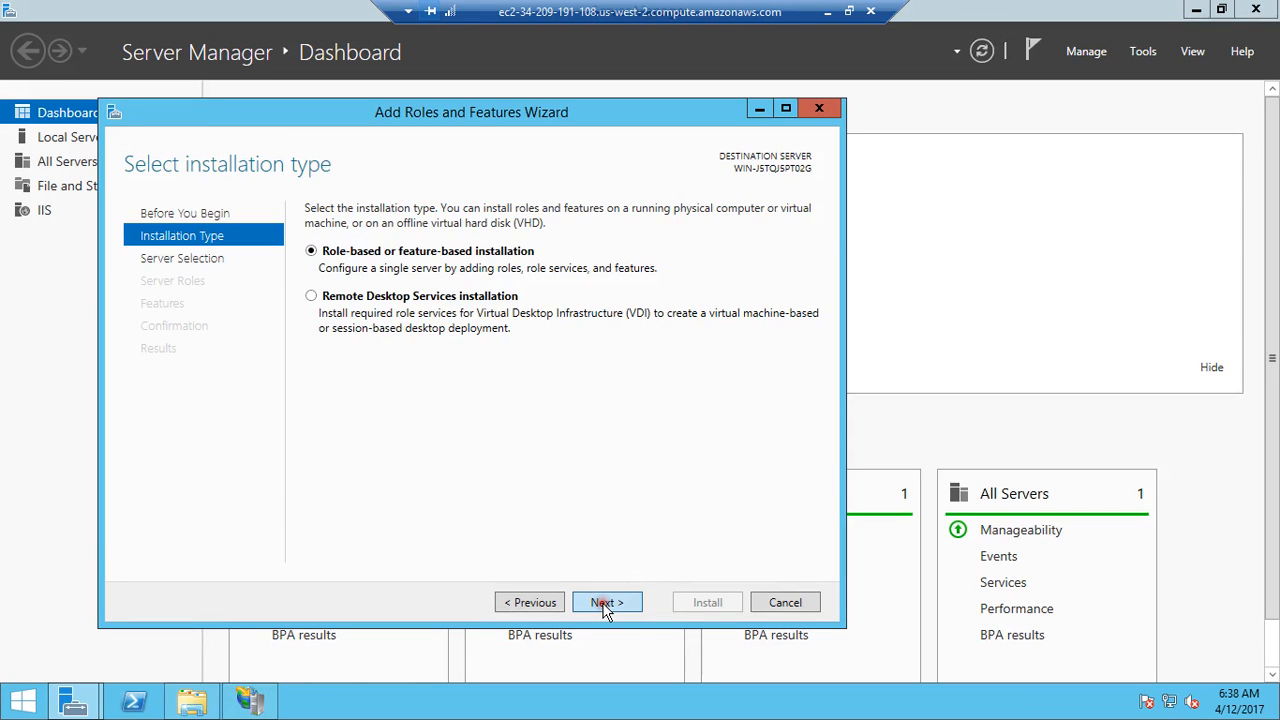
{"action": "left_click", "coordinate": [605, 604]}
{"action": "left_click", "coordinate": [605, 604]}
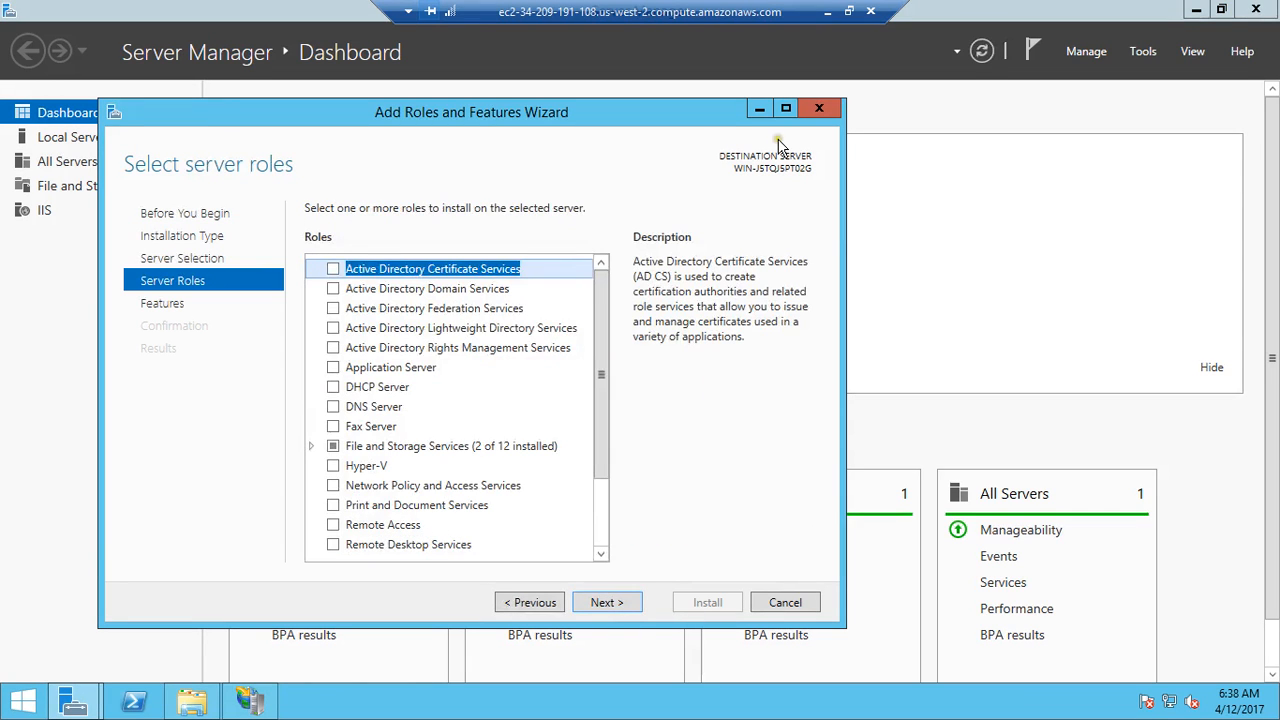
{"action": "left_click", "coordinate": [786, 107]}
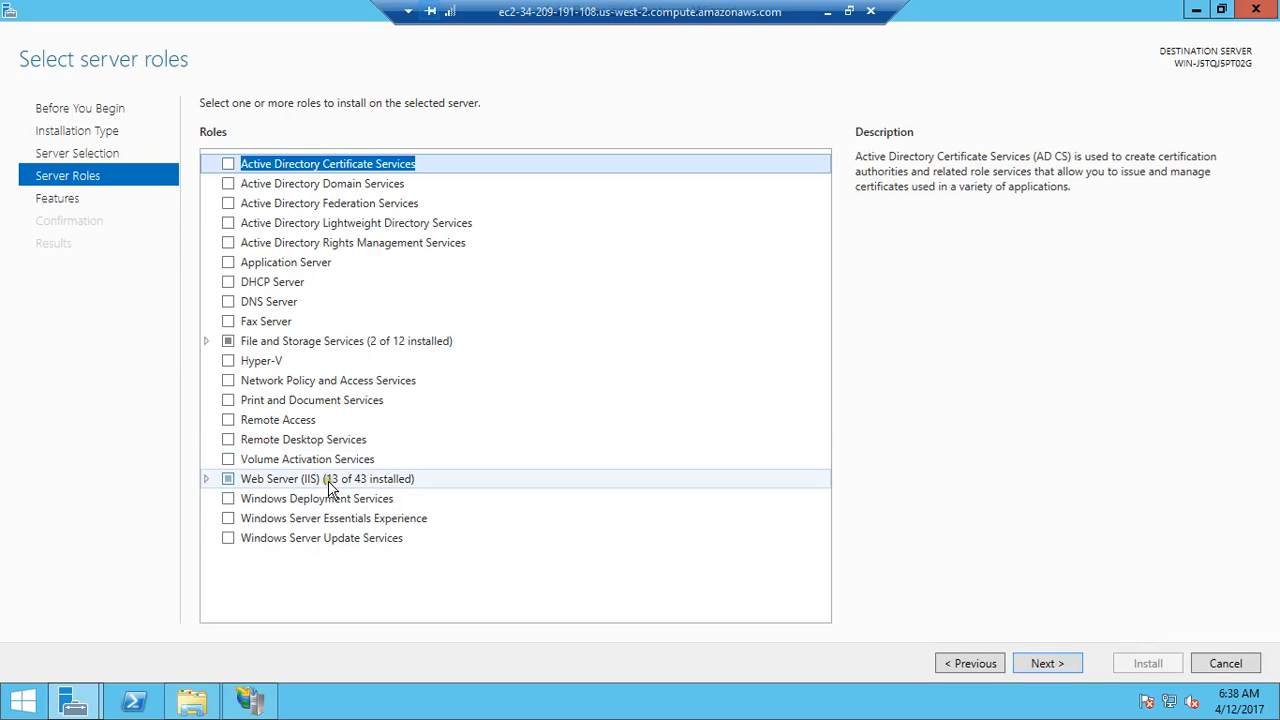
Step: Examine which Security and Application Development role services are installed under the Web Server (IIS) role
{"action": "left_click", "coordinate": [204, 484]}
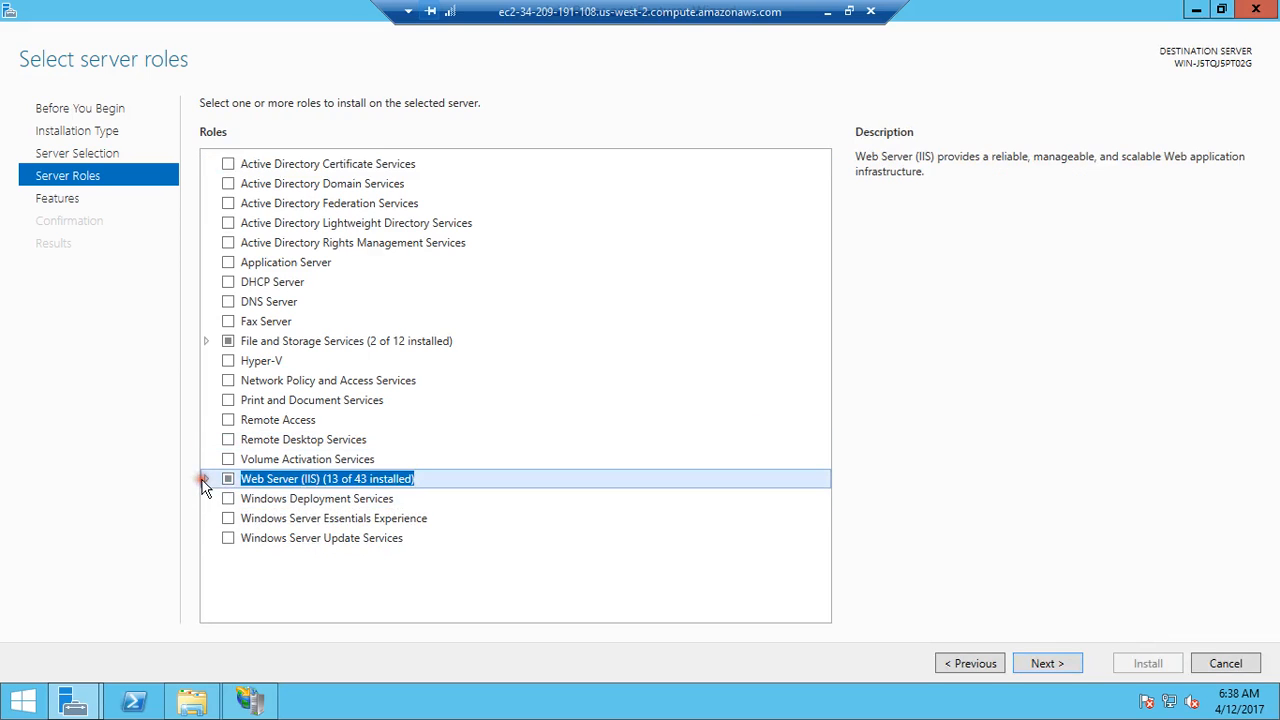
{"action": "left_click", "coordinate": [206, 480]}
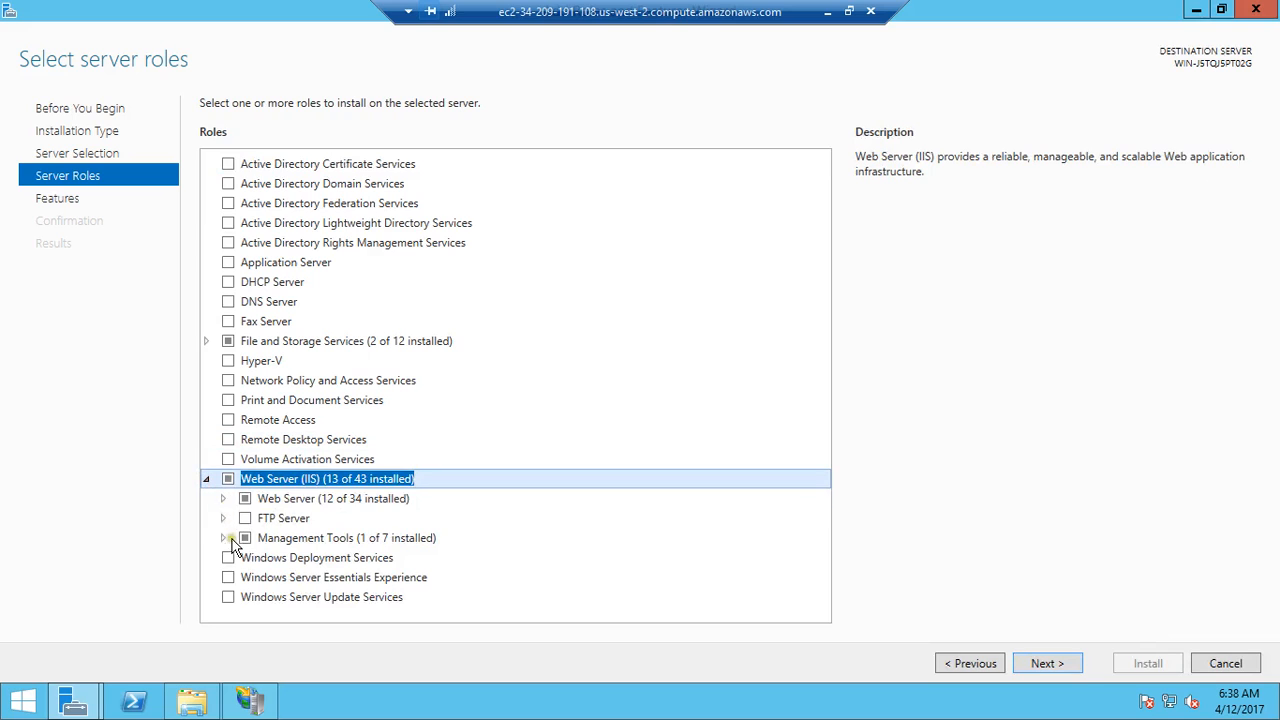
{"action": "left_click", "coordinate": [223, 492]}
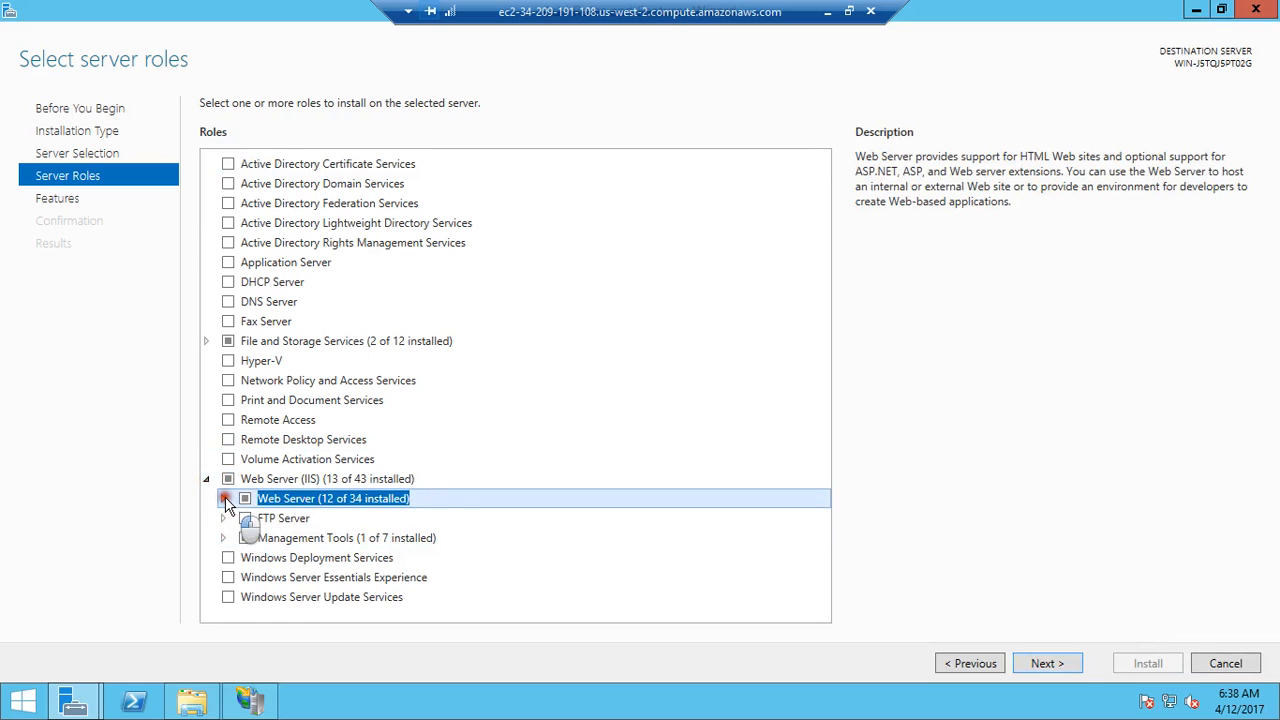
{"action": "left_click", "coordinate": [223, 494]}
{"action": "left_click", "coordinate": [239, 577]}
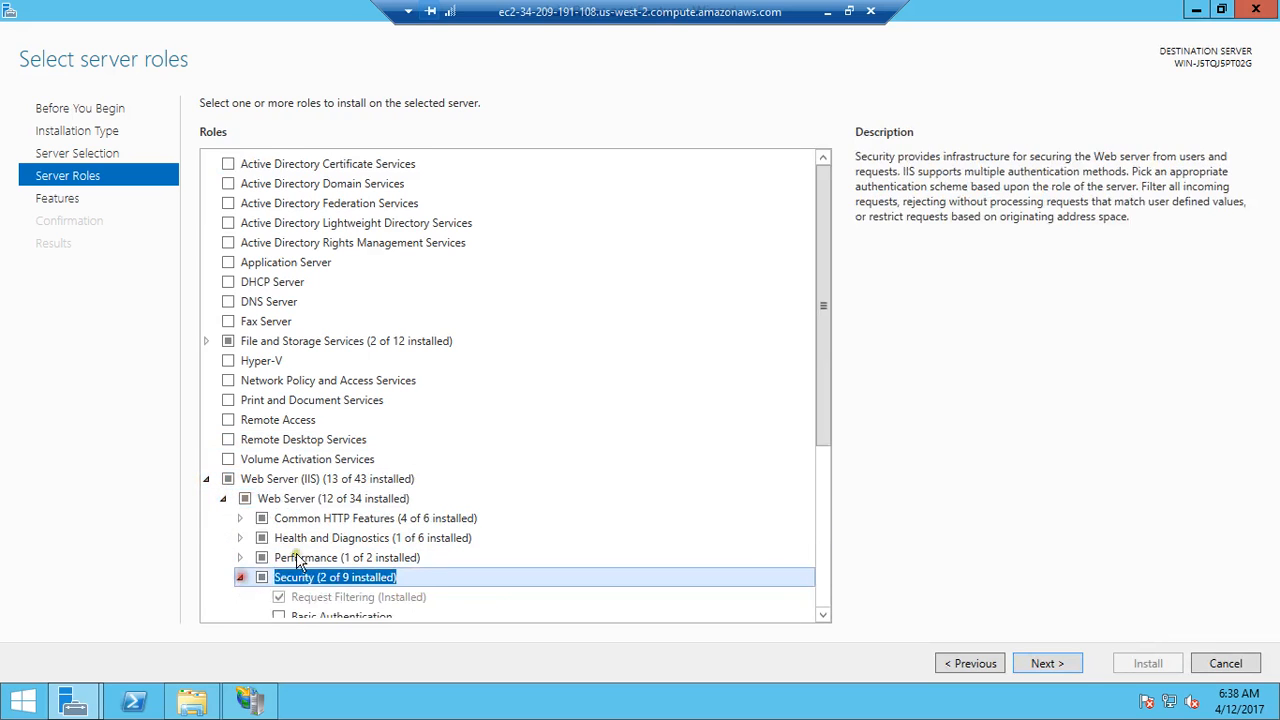
{"action": "left_click", "coordinate": [824, 590]}
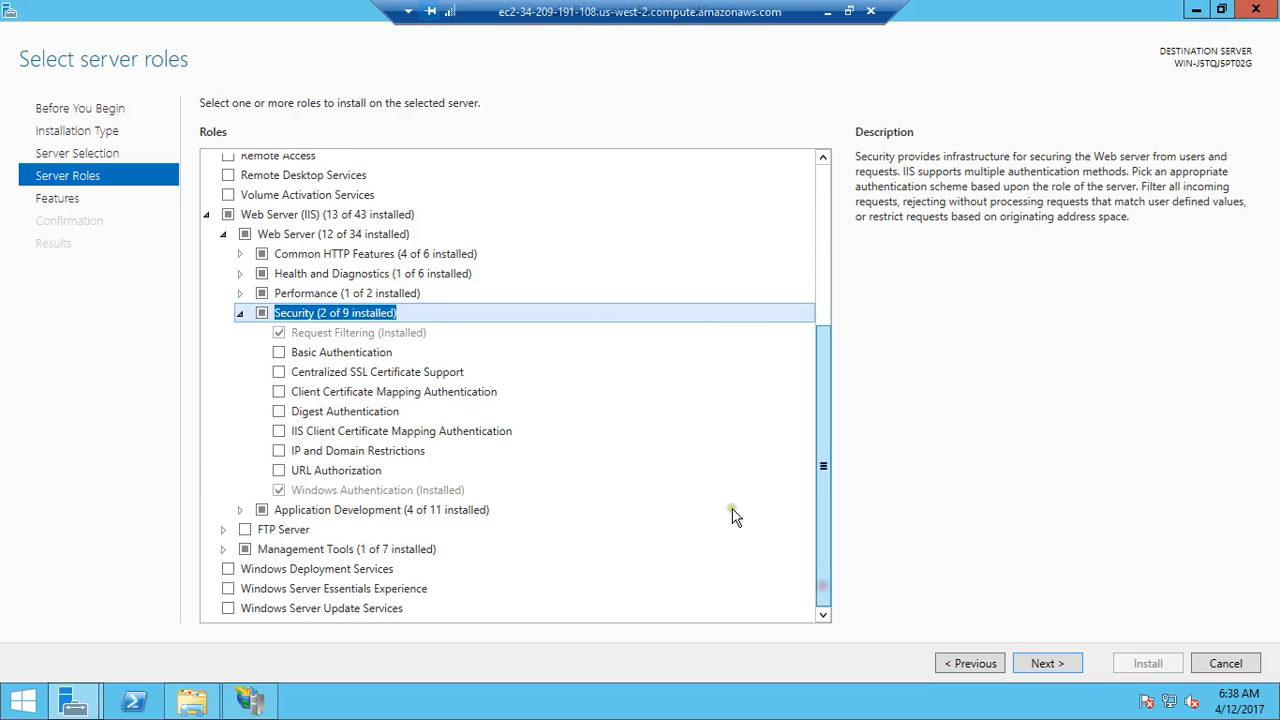
{"action": "left_click", "coordinate": [247, 509]}
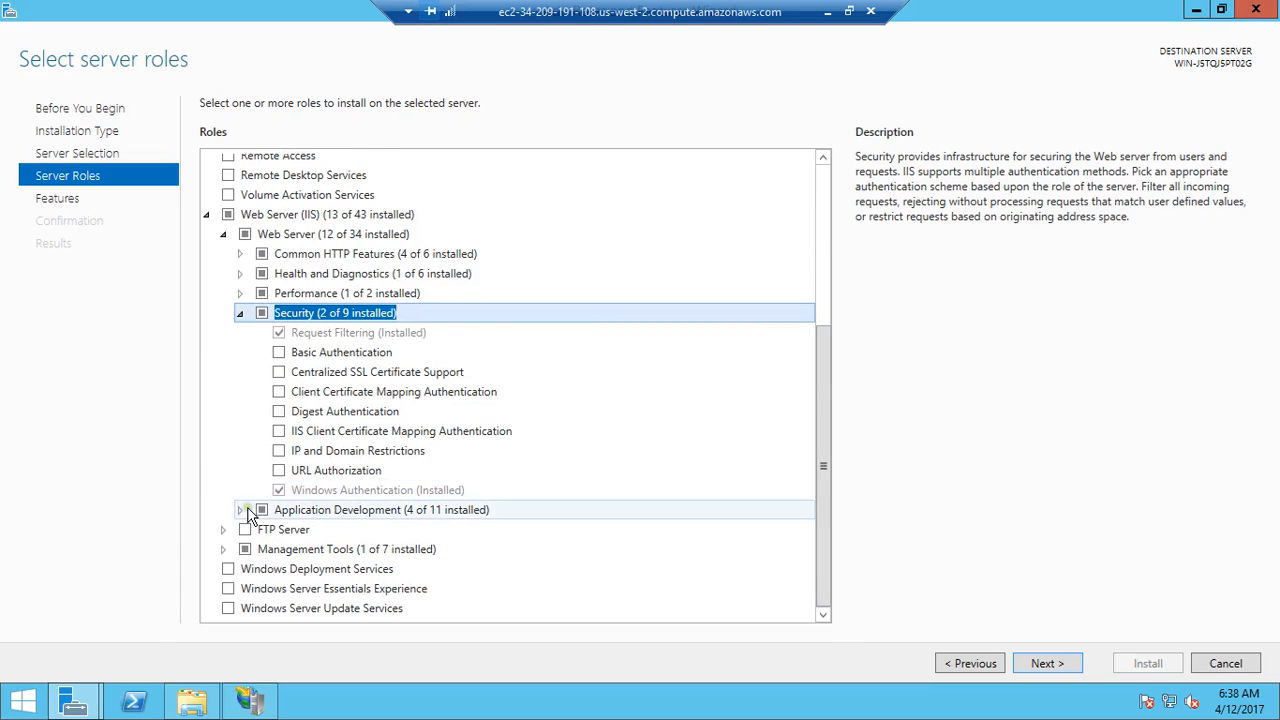
{"action": "left_click", "coordinate": [248, 510]}
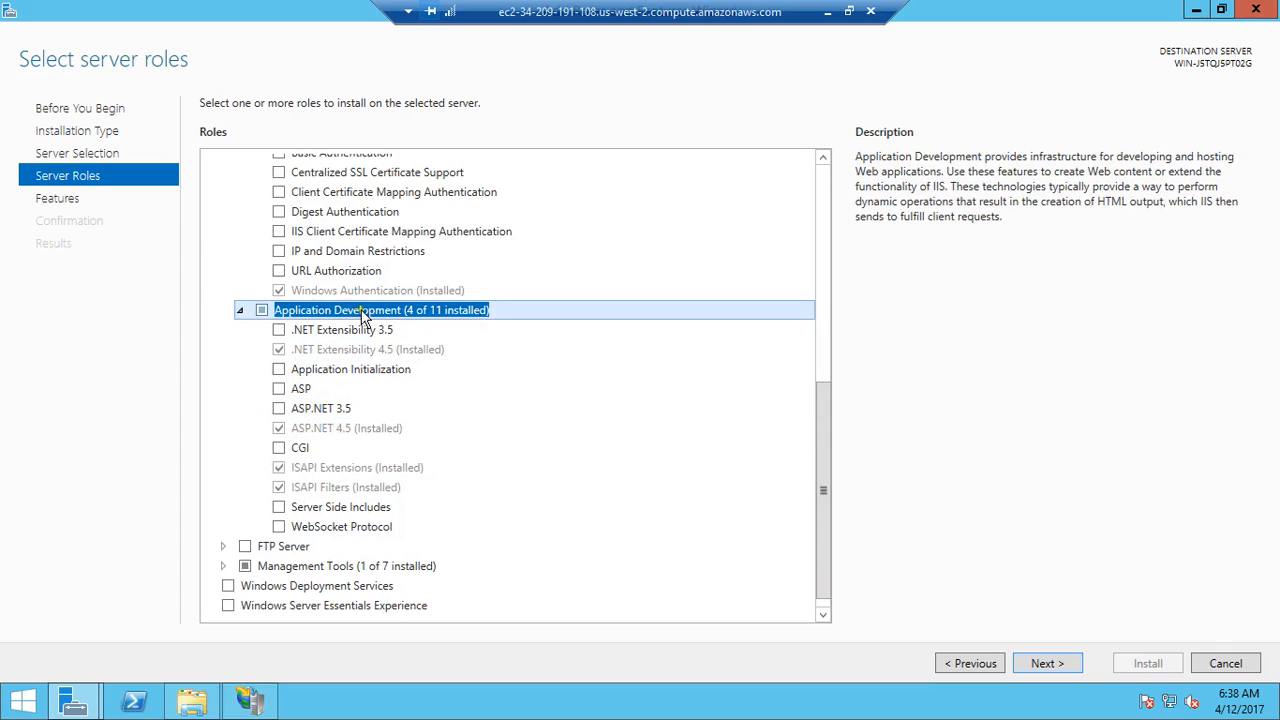
Step: Advance to the features list, cancel the Add Roles and Features wizard without installing, and close Server Manager
{"action": "left_click", "coordinate": [1043, 663]}
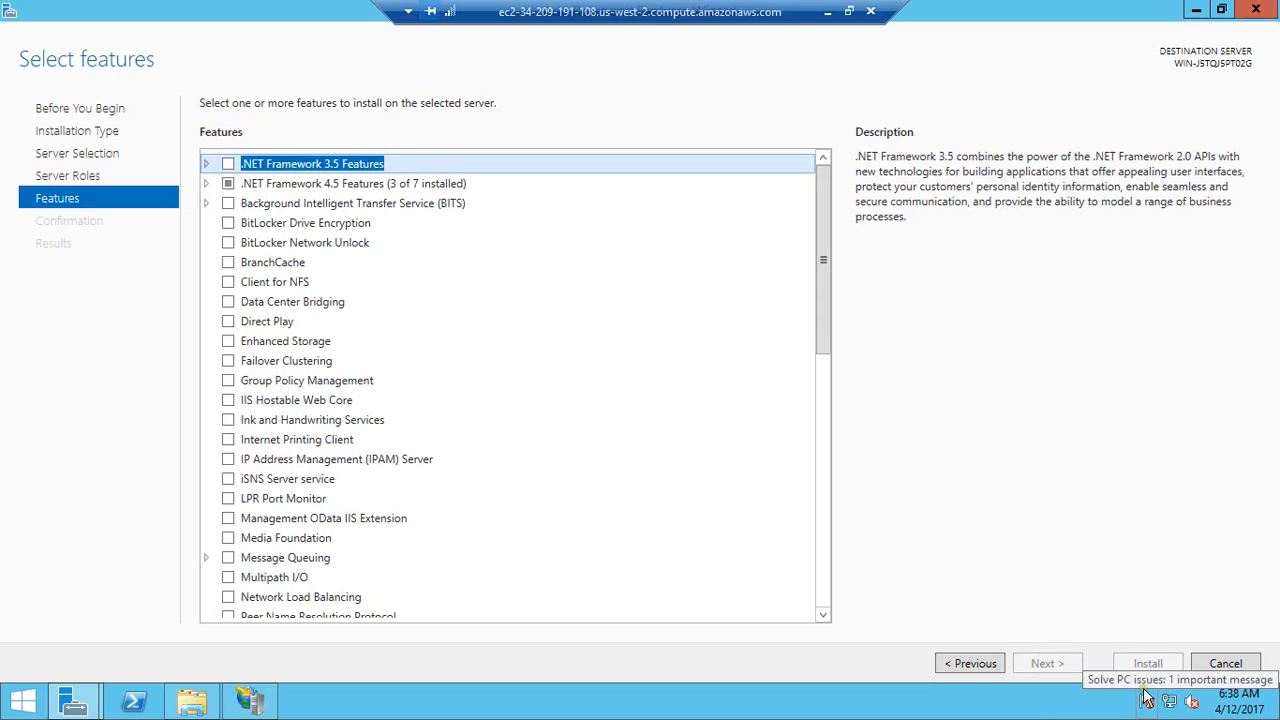
{"action": "mouse_move", "coordinate": [1237, 695]}
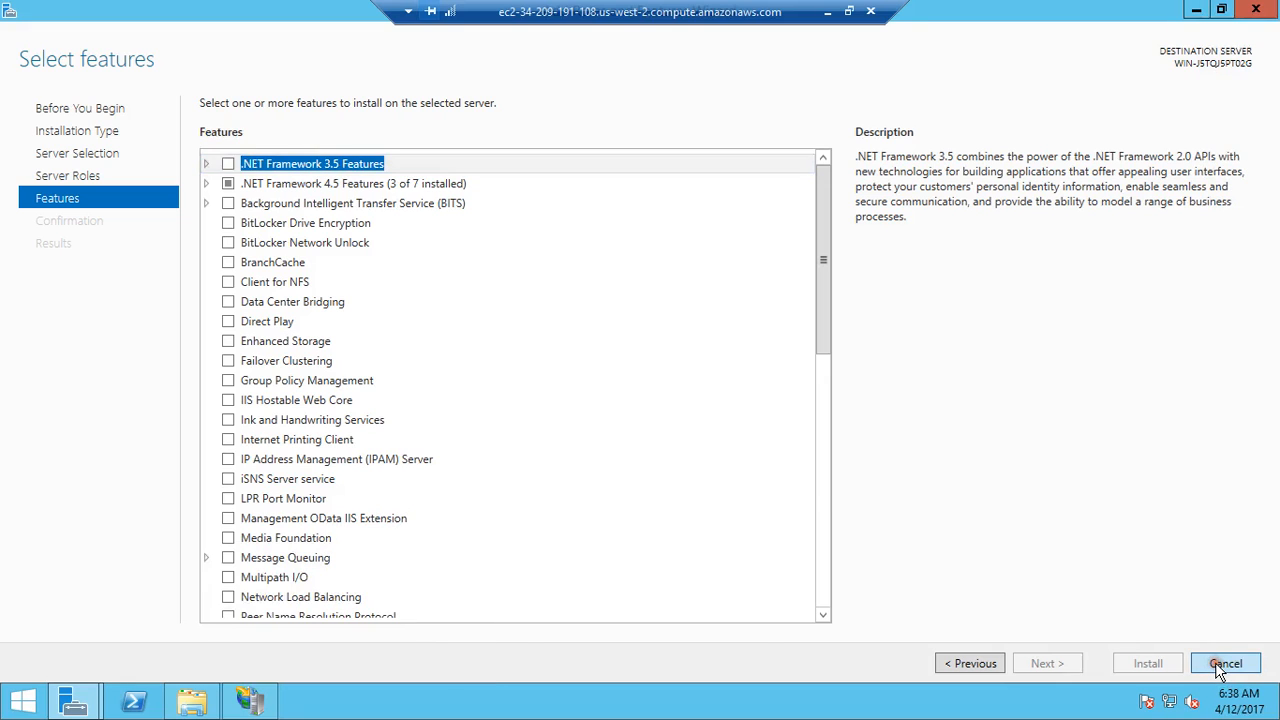
{"action": "left_click", "coordinate": [1220, 664]}
{"action": "left_click", "coordinate": [1258, 10]}
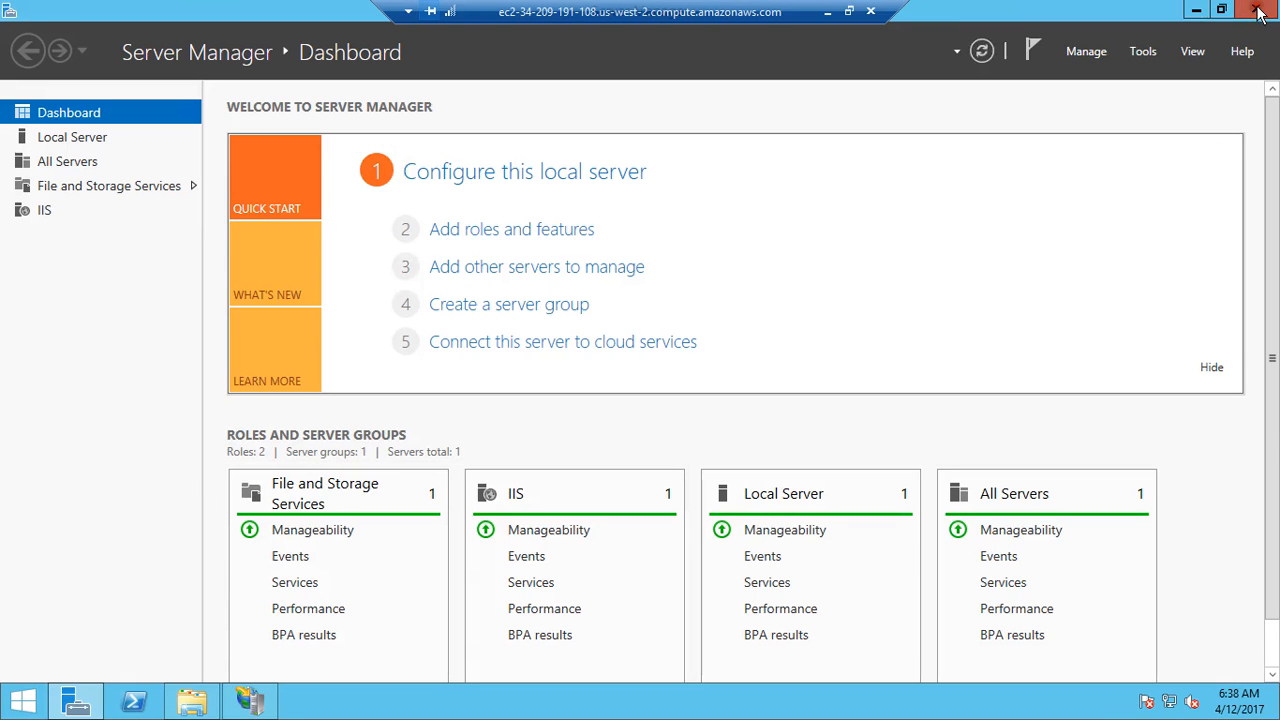
Step: Leave the remote session, close the instance connection details, and switch to Visual Studio
{"action": "left_click", "coordinate": [827, 12]}
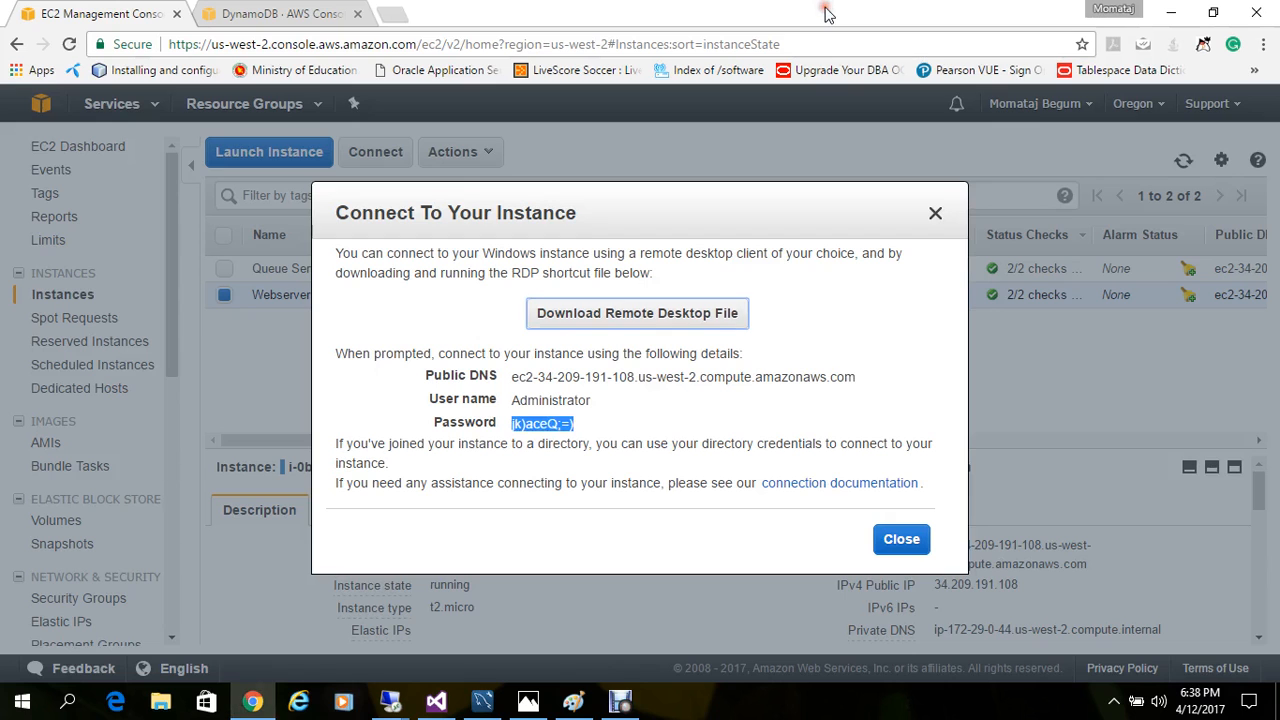
{"action": "left_click", "coordinate": [901, 541]}
{"action": "left_click", "coordinate": [440, 703]}
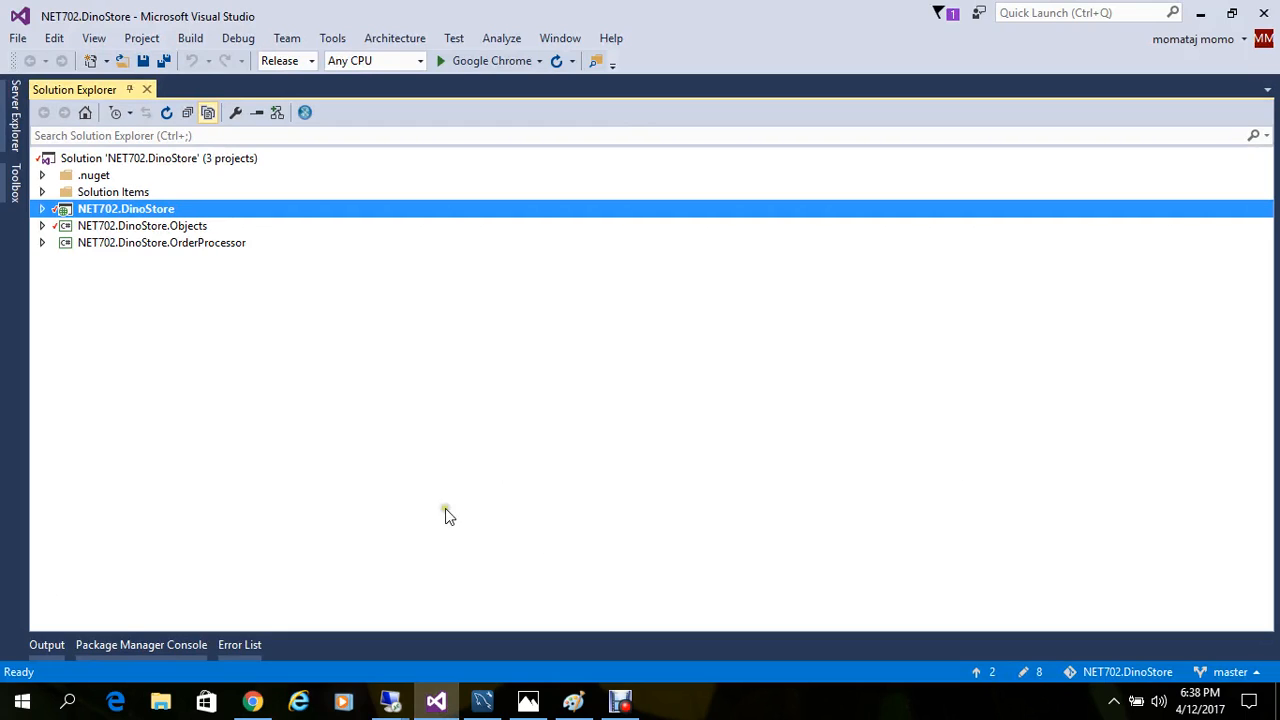
Step: Open the publish settings for the NET702.DinoStore project
{"action": "left_click", "coordinate": [203, 250]}
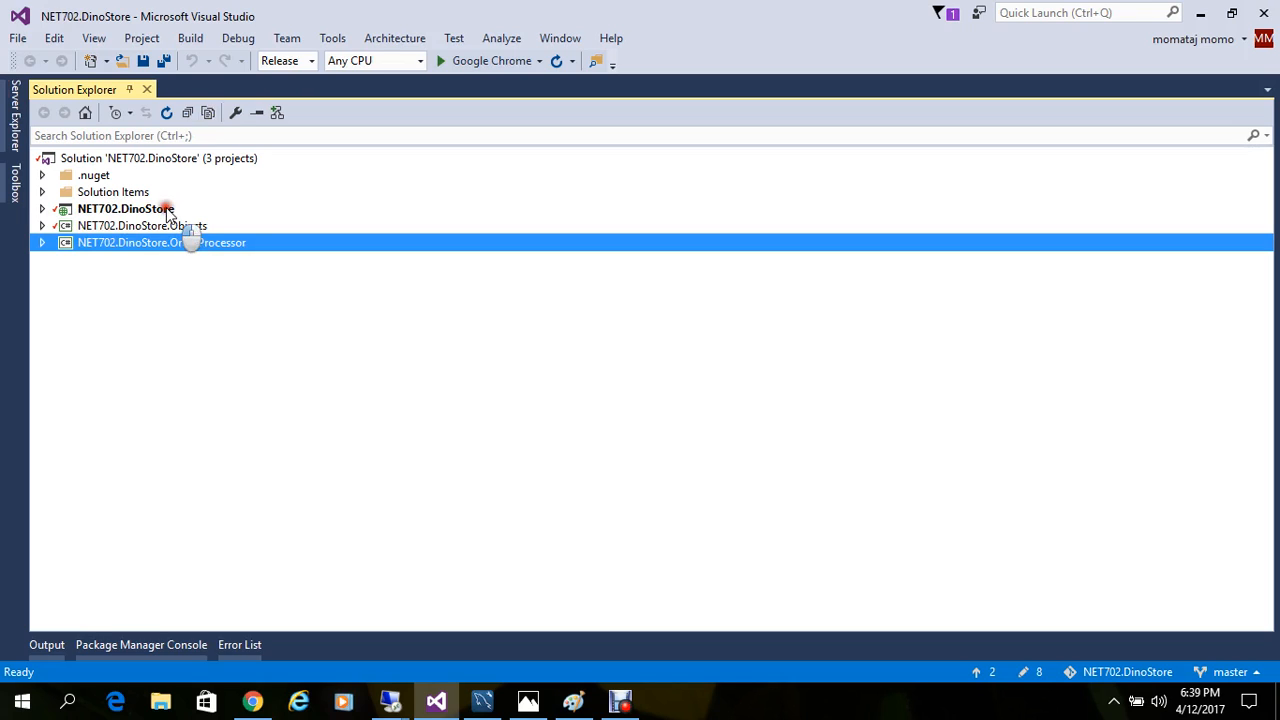
{"action": "left_click", "coordinate": [168, 210]}
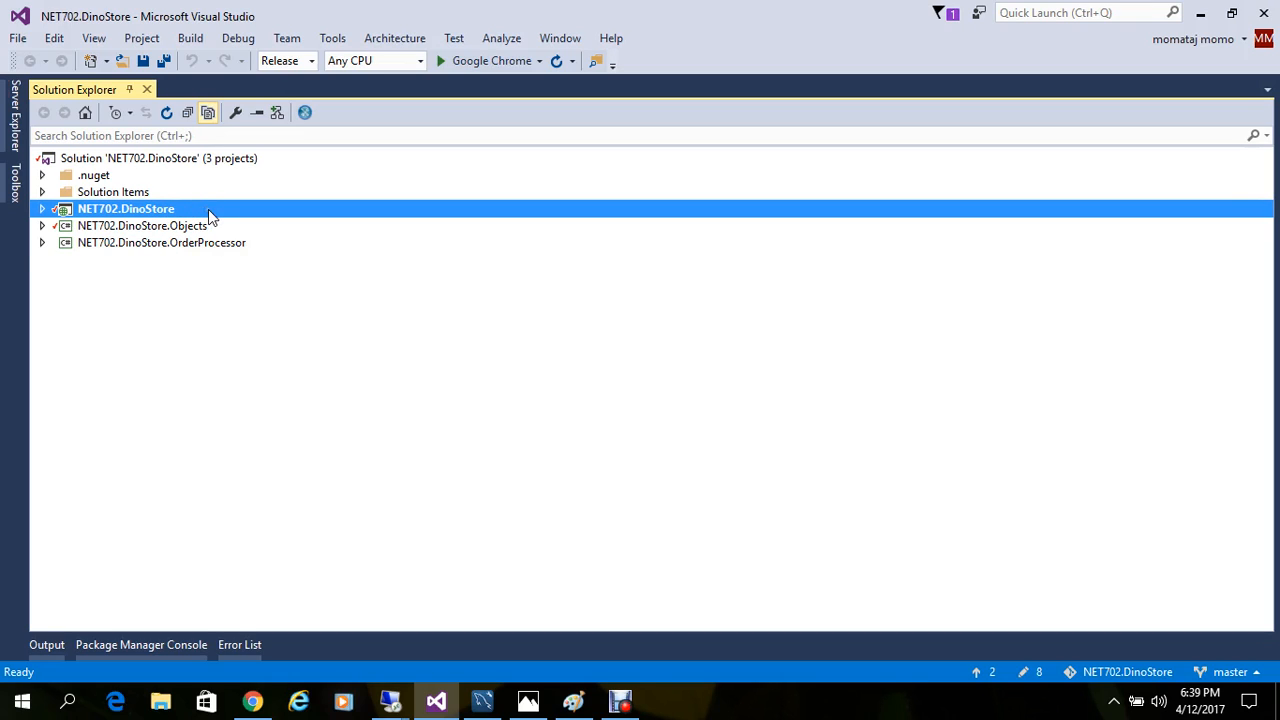
{"action": "right_click", "coordinate": [208, 209]}
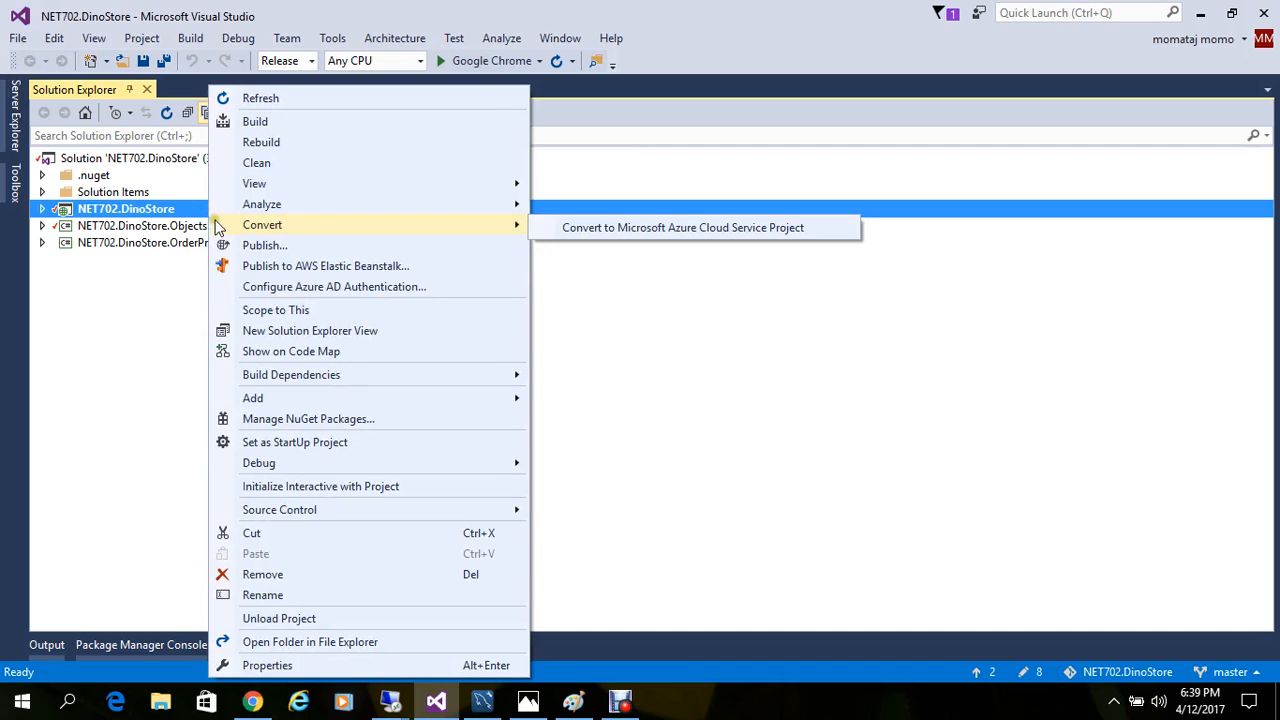
{"action": "left_click", "coordinate": [258, 247]}
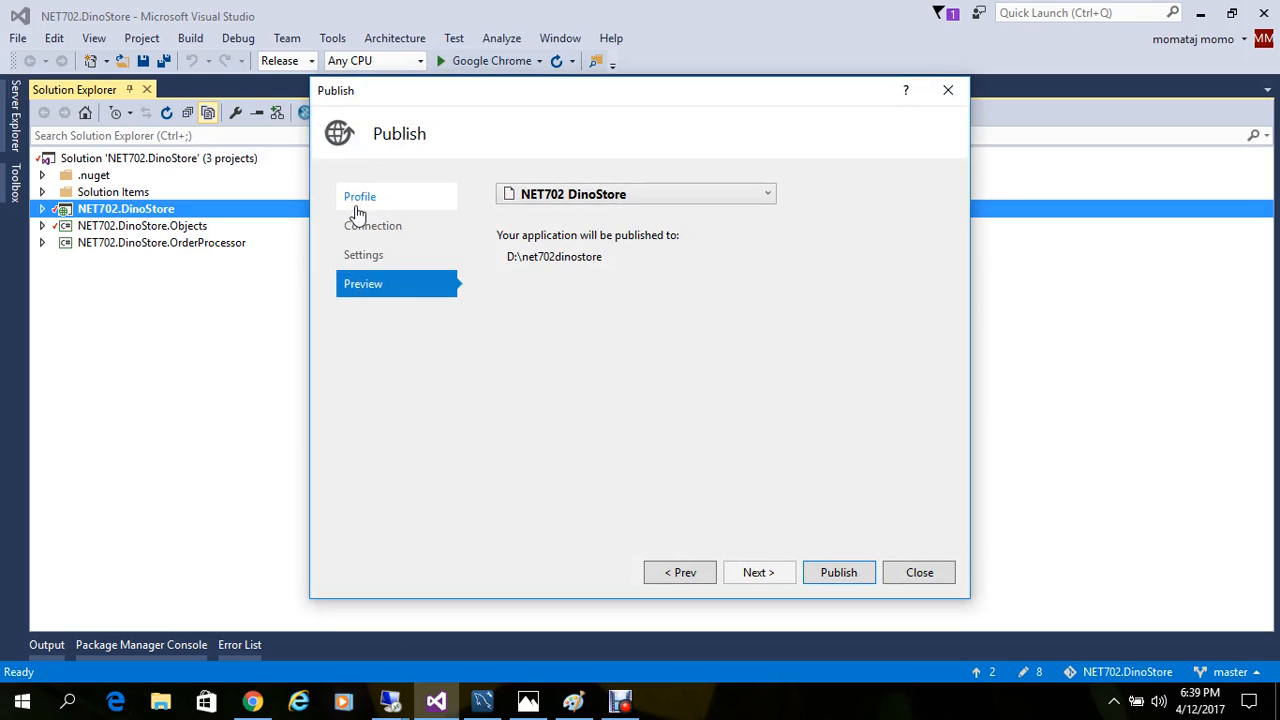
Step: Review the profile, connection, settings and preview pages of the NET702 DinoStore publish profile, and close it without publishing
{"action": "left_click", "coordinate": [359, 199]}
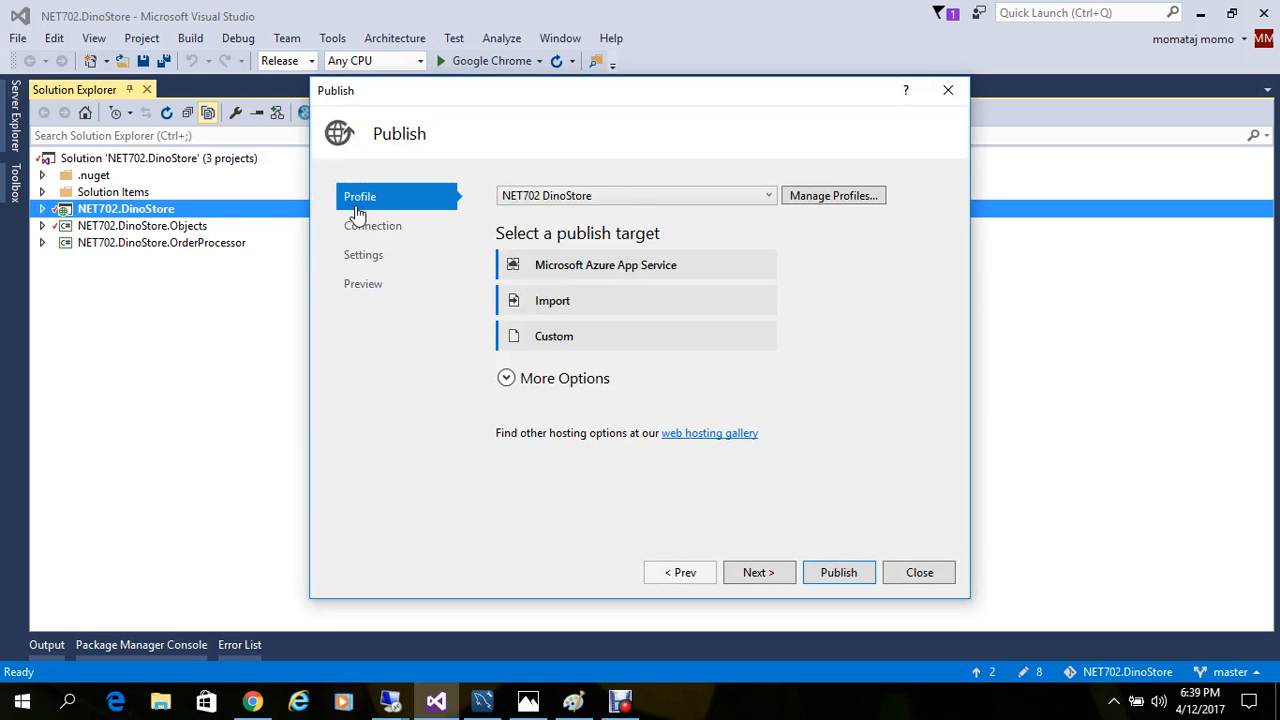
{"action": "left_click", "coordinate": [360, 228]}
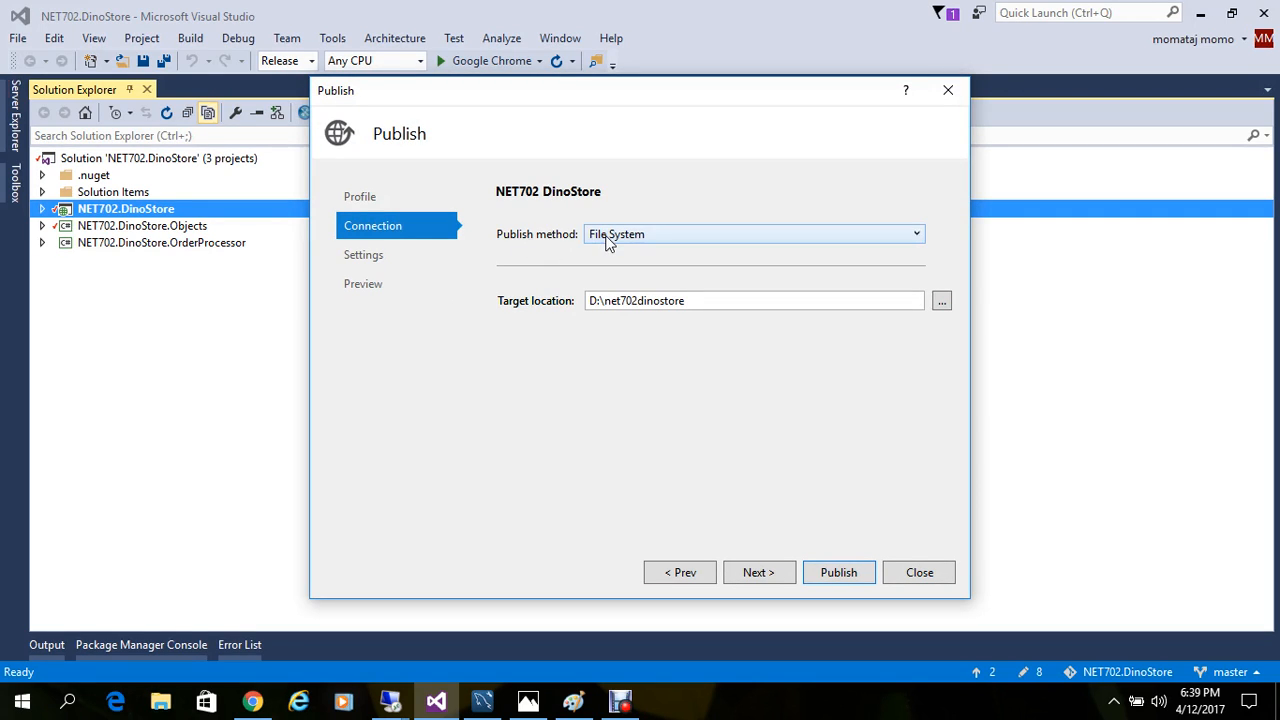
{"action": "left_click", "coordinate": [386, 258]}
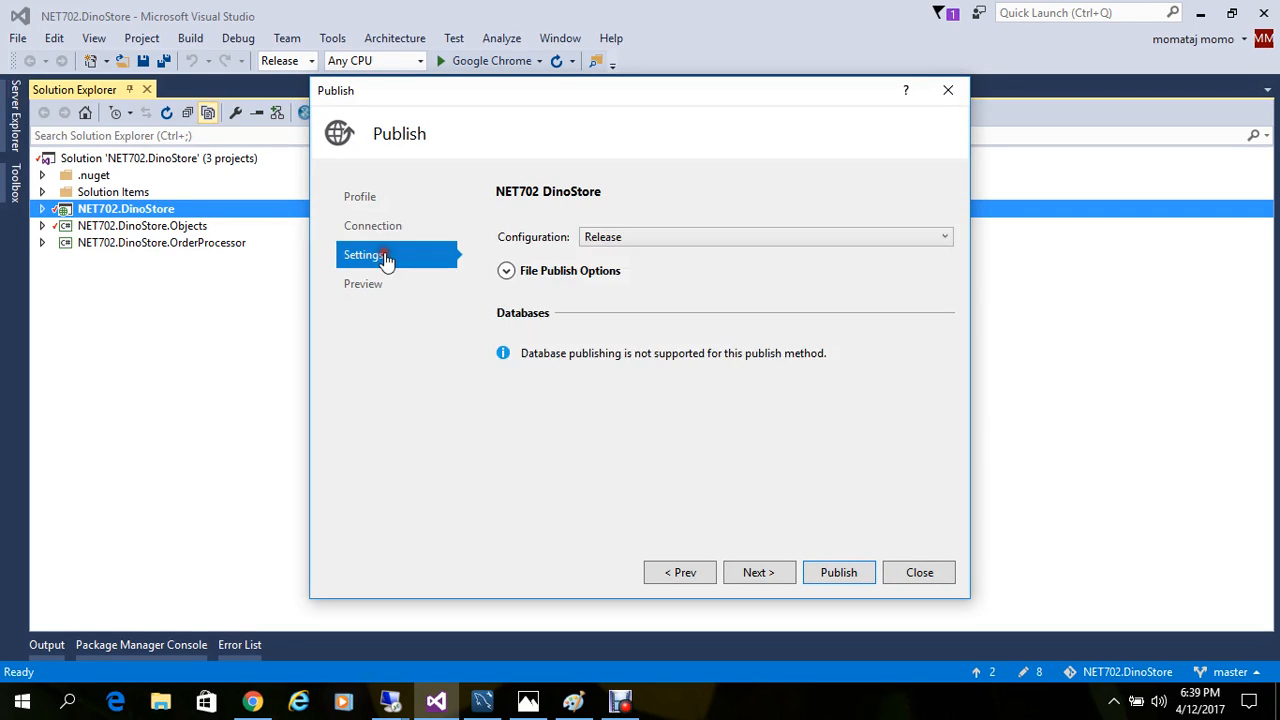
{"action": "left_click", "coordinate": [390, 282]}
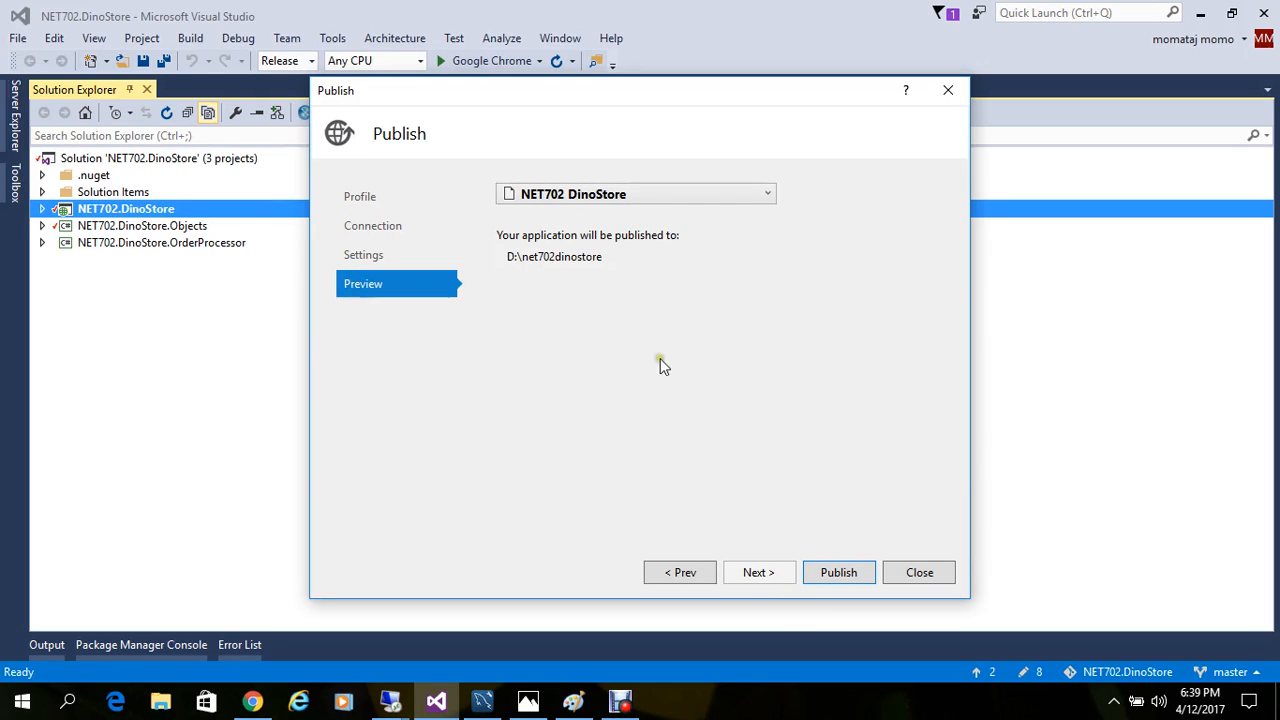
{"action": "left_click", "coordinate": [928, 583]}
Step: Switch to File Explorer and locate and select the published net702dinostore folder on drive D
{"action": "left_click", "coordinate": [160, 701]}
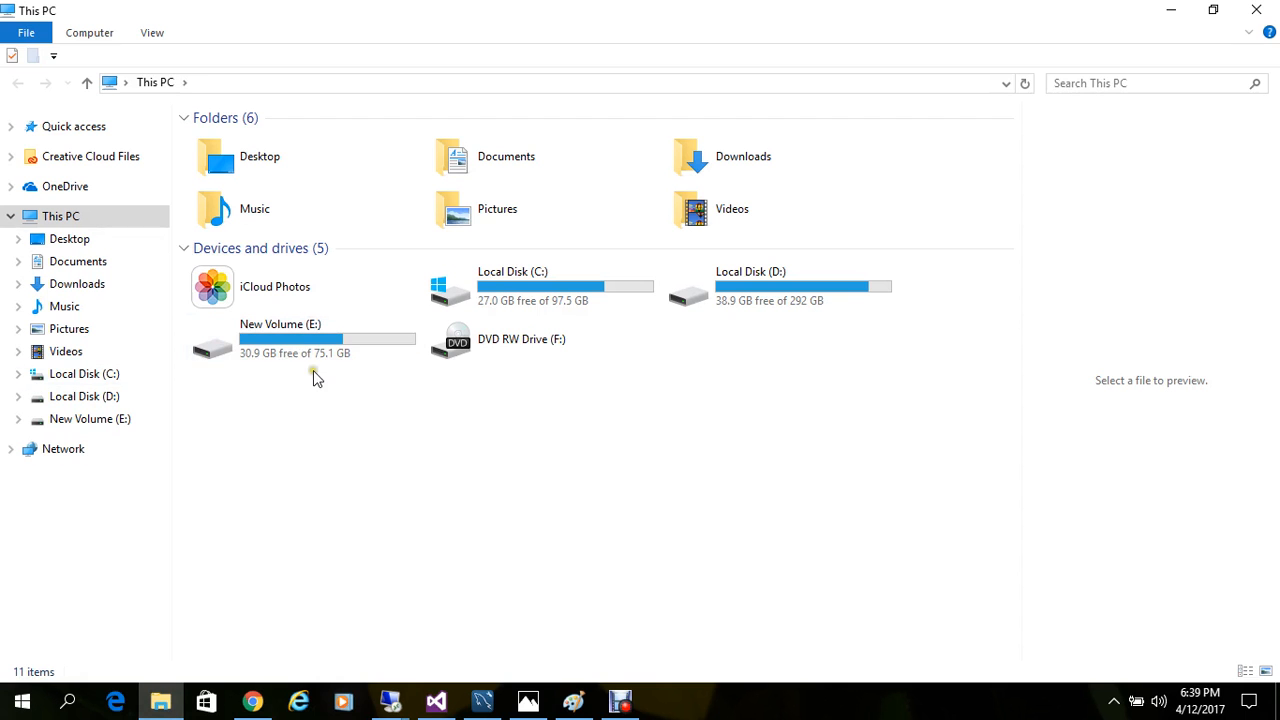
{"action": "double_click", "coordinate": [329, 342]}
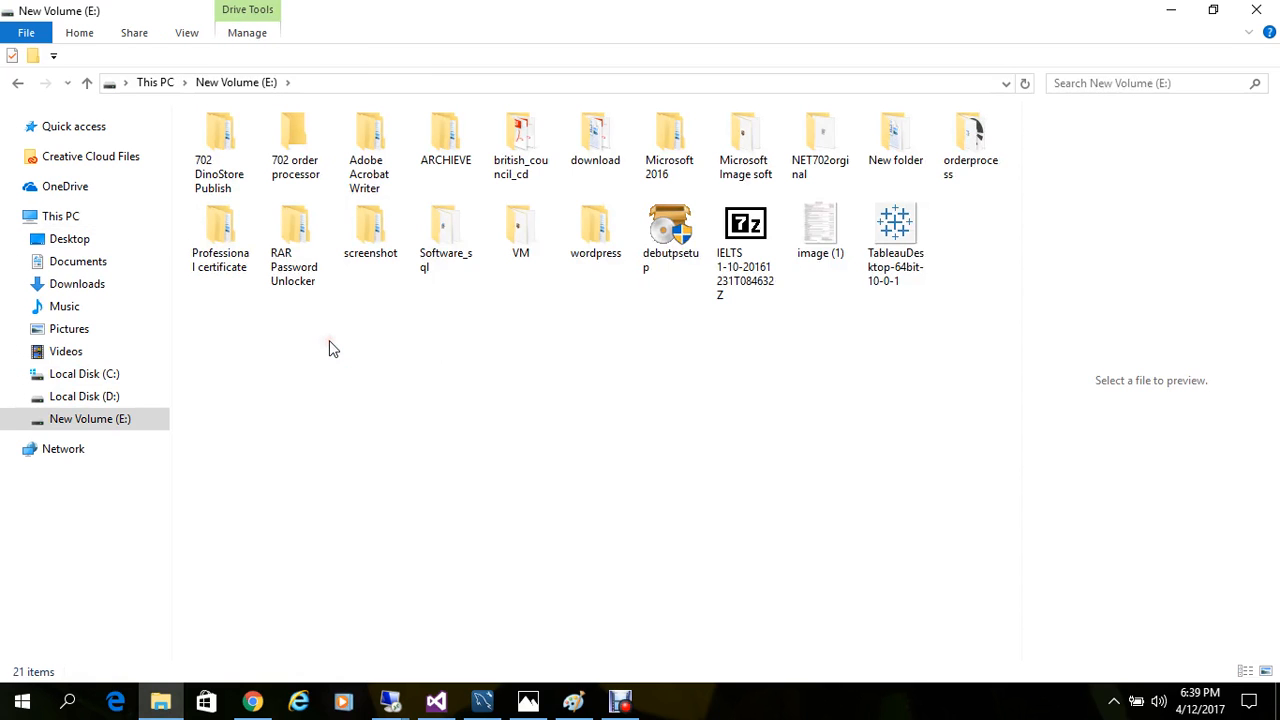
{"action": "left_click", "coordinate": [150, 82]}
{"action": "double_click", "coordinate": [757, 282]}
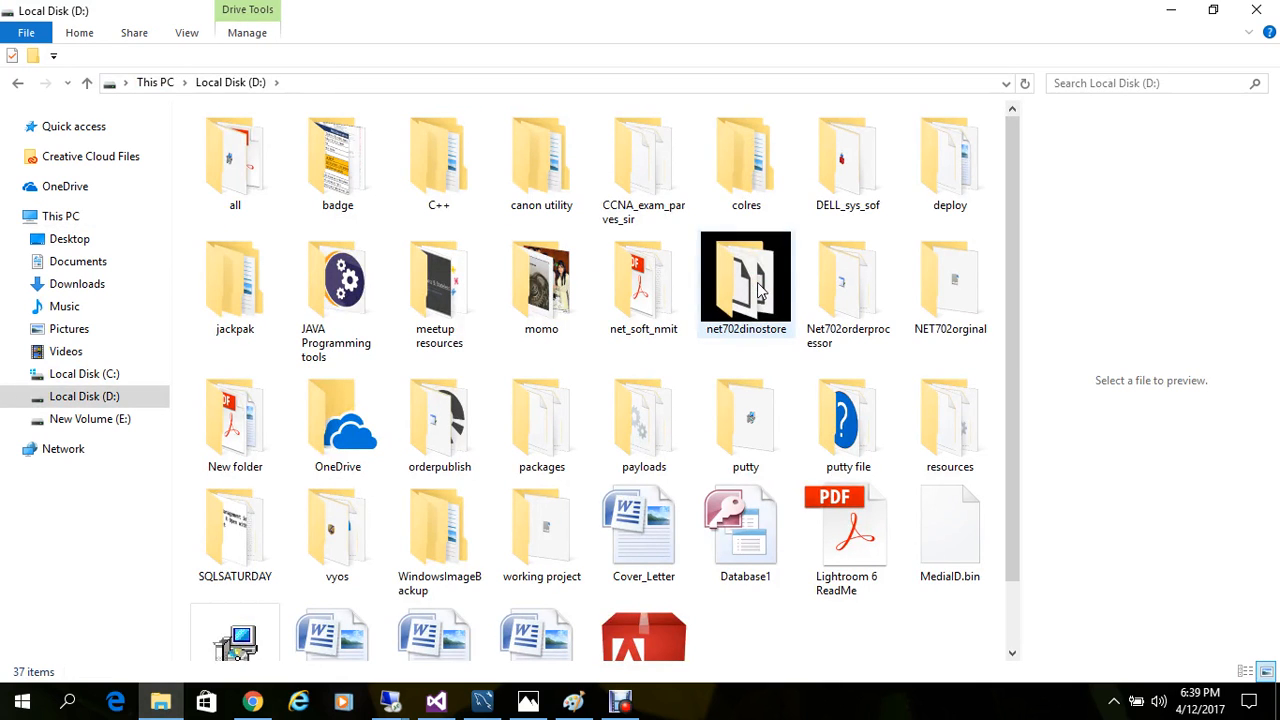
{"action": "left_click", "coordinate": [742, 288]}
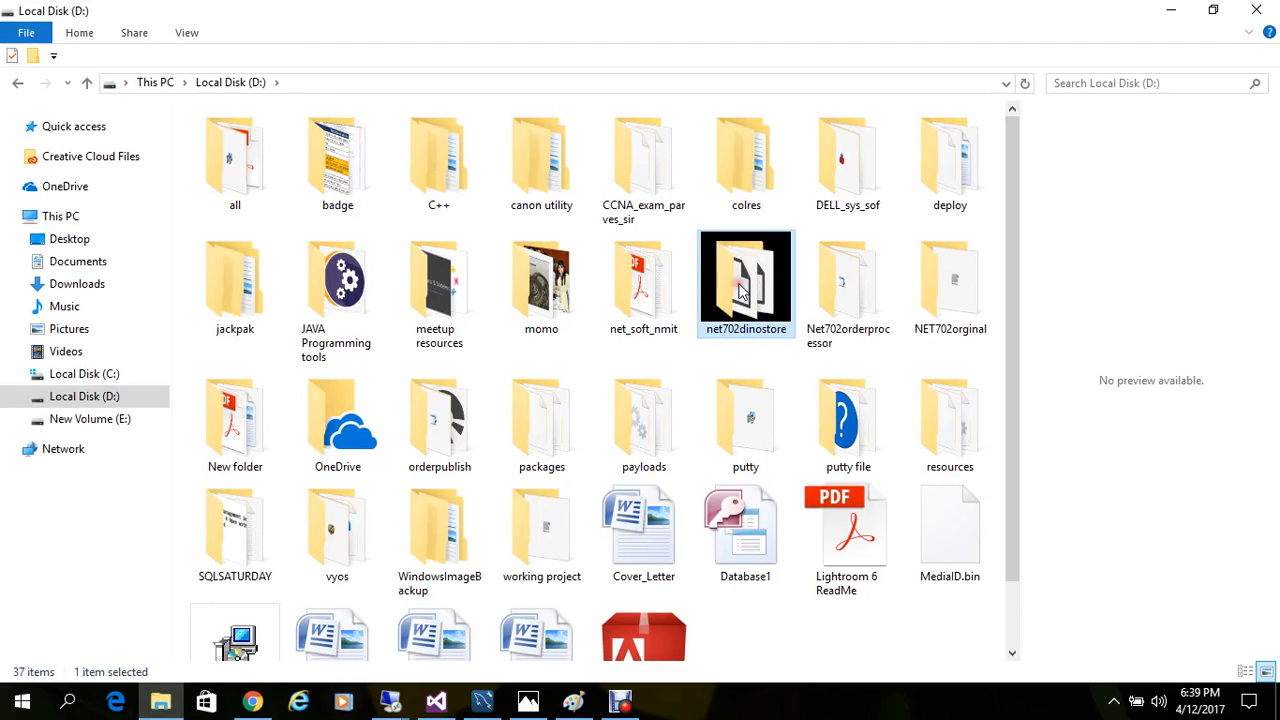
Step: Switch back to the Webserver's remote desktop session and check the net702dinostore folder on its desktop
{"action": "left_click", "coordinate": [393, 705]}
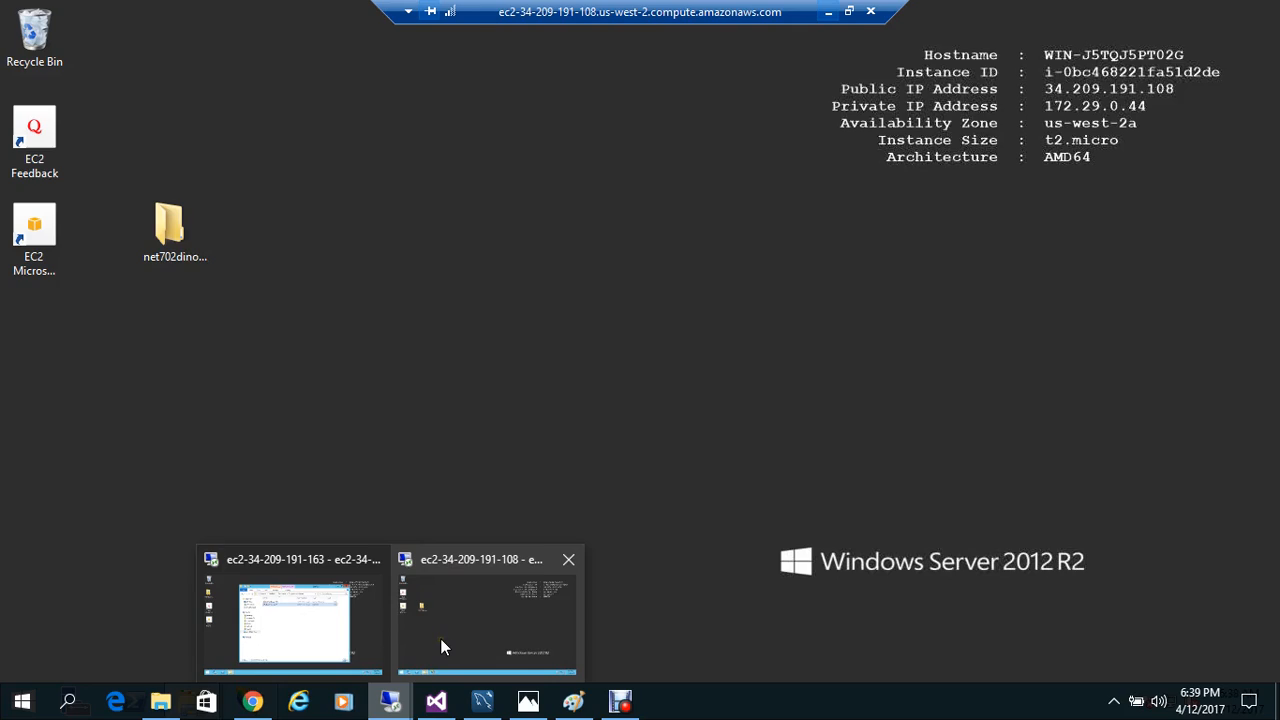
{"action": "left_click", "coordinate": [440, 639]}
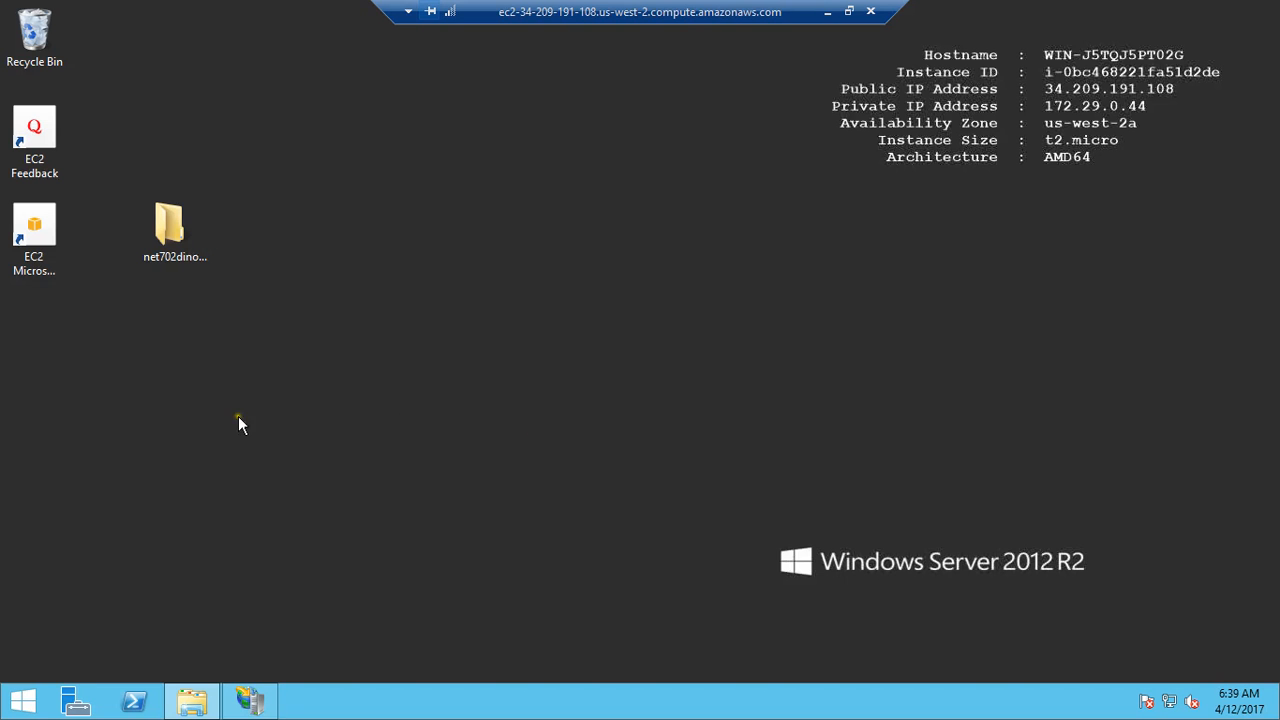
{"action": "left_click", "coordinate": [168, 245]}
Step: Check the net702dinostore folder and its location in C:\inetpub\wwwroot, and minimize the File Explorer window
{"action": "left_click", "coordinate": [75, 700]}
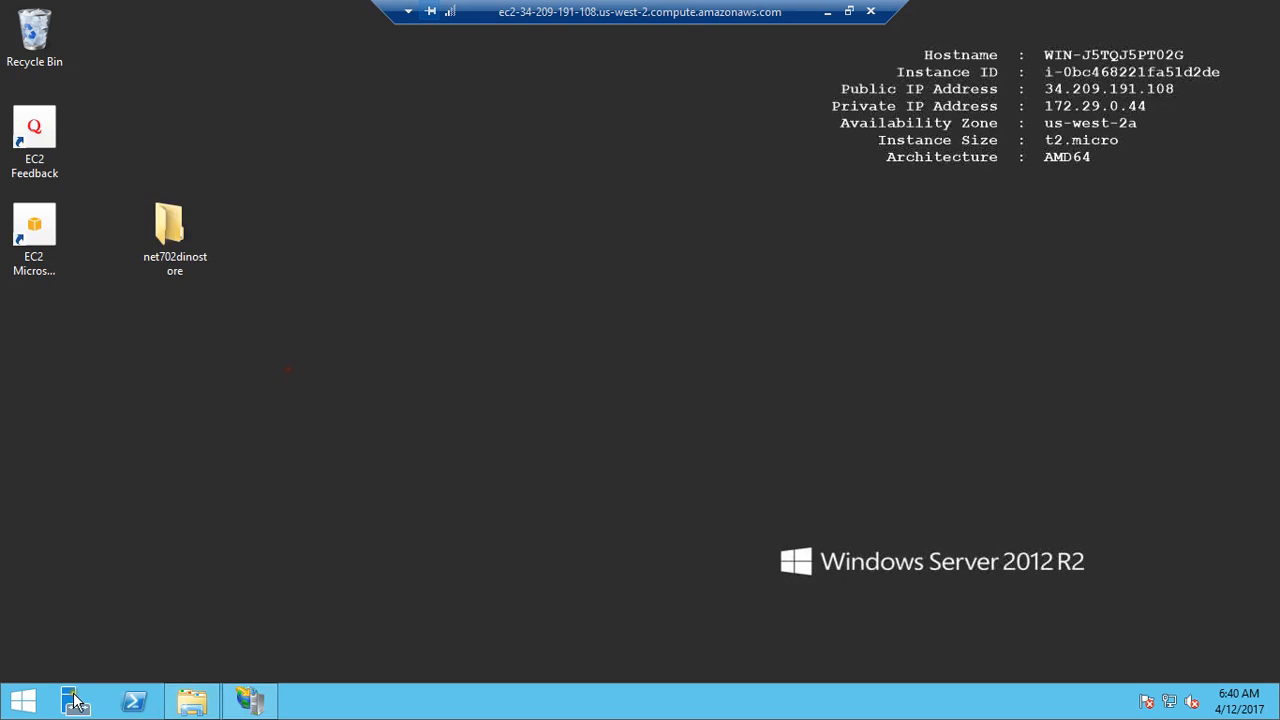
{"action": "left_click", "coordinate": [190, 704]}
{"action": "left_click", "coordinate": [190, 704]}
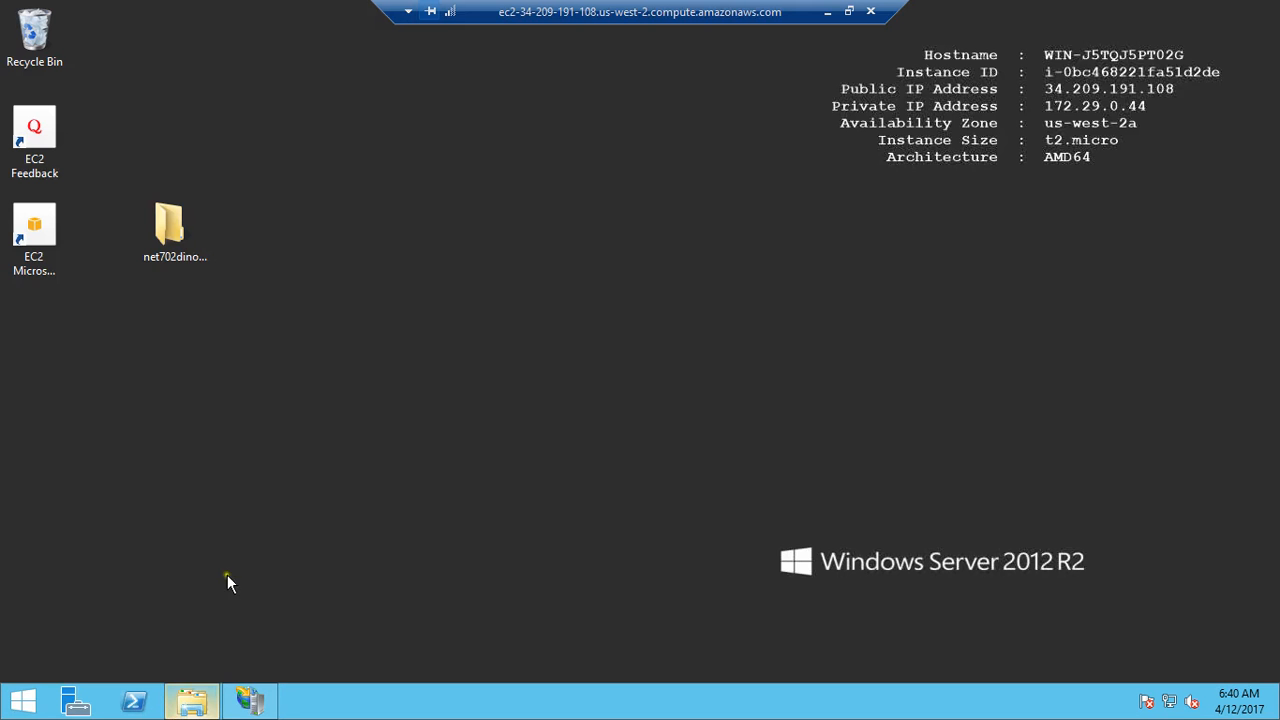
{"action": "left_click", "coordinate": [190, 702]}
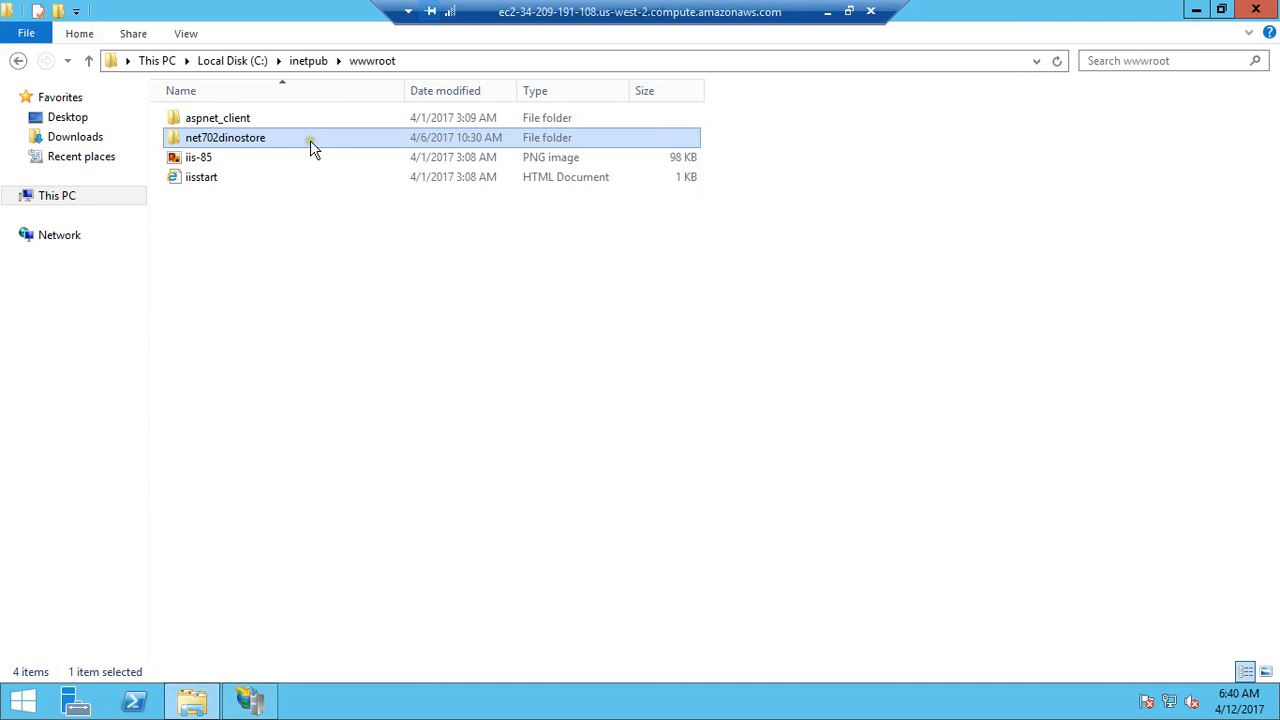
{"action": "left_click", "coordinate": [445, 60]}
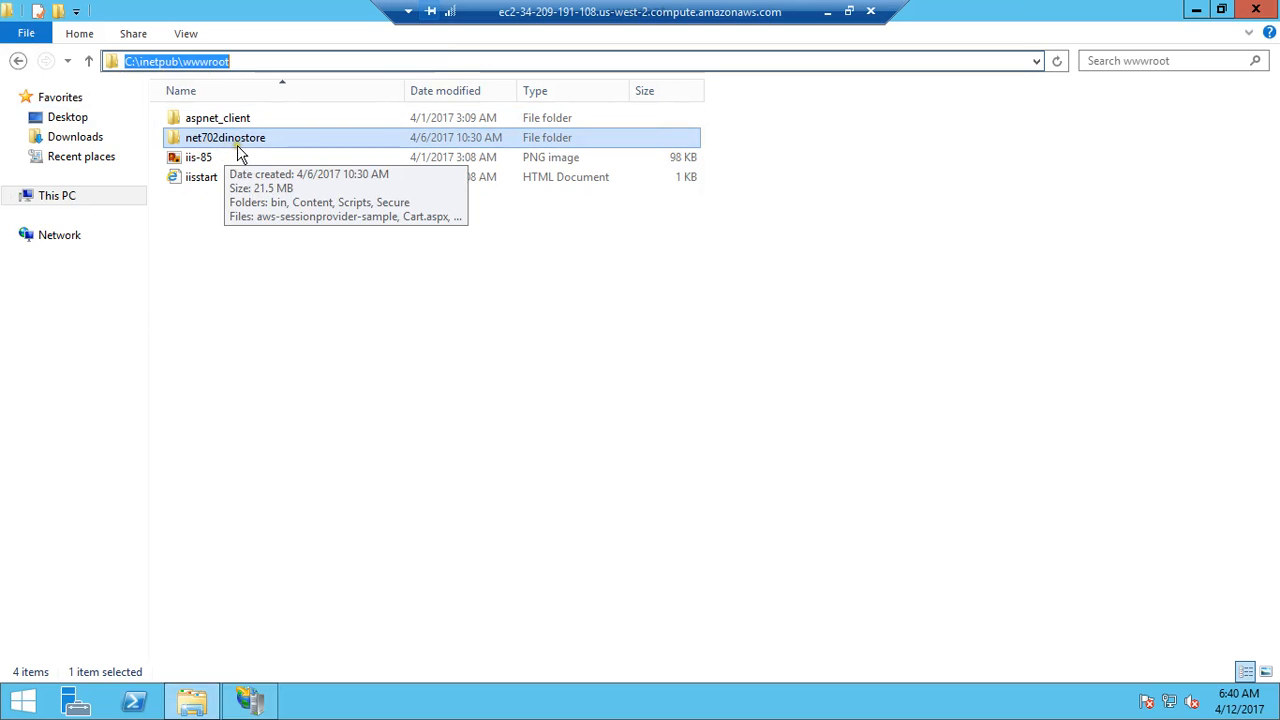
{"action": "left_click", "coordinate": [300, 346]}
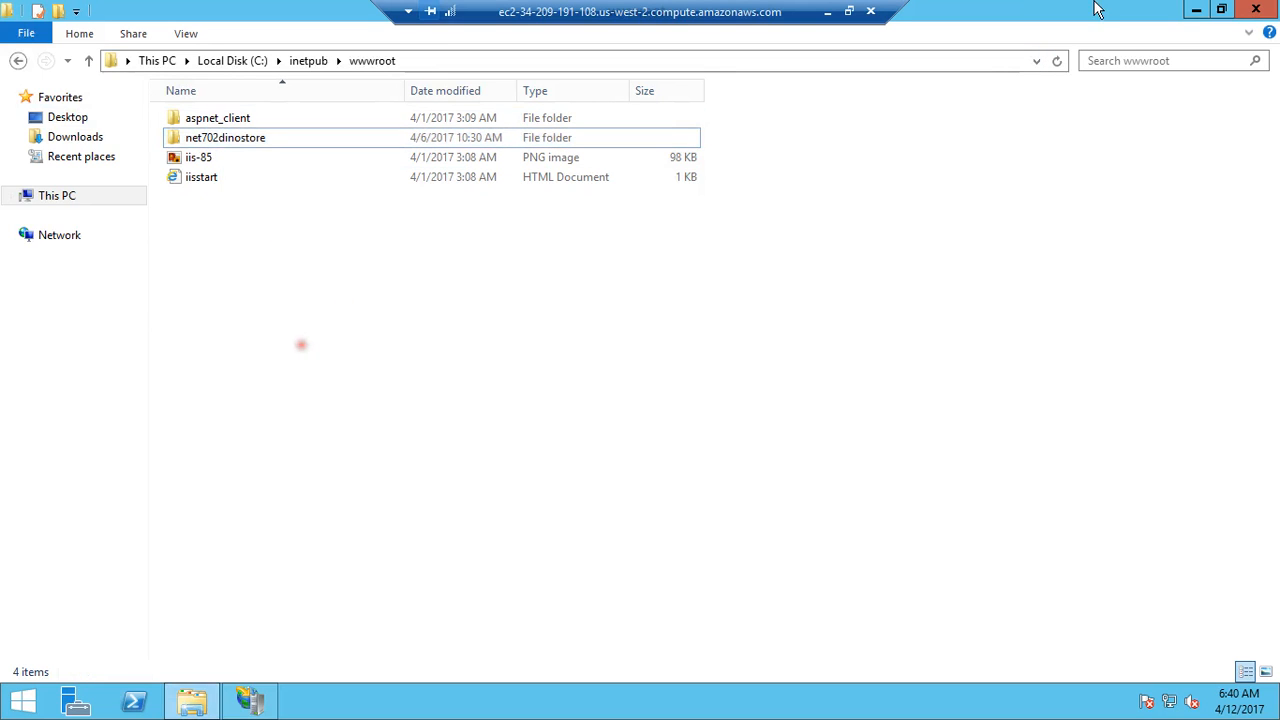
{"action": "left_click", "coordinate": [1196, 9]}
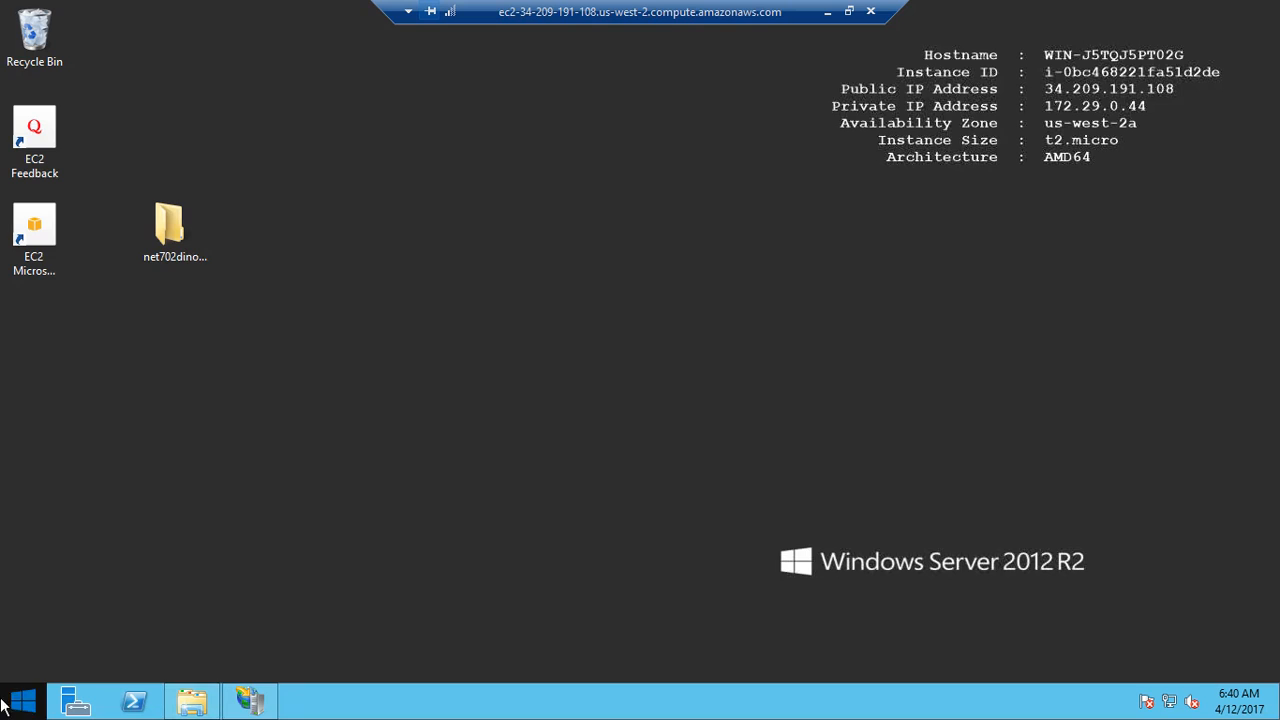
Step: Open Internet Information Services (IIS) Manager from Server Manager and select the net702dinostore application under Default Web Site
{"action": "left_click", "coordinate": [74, 701]}
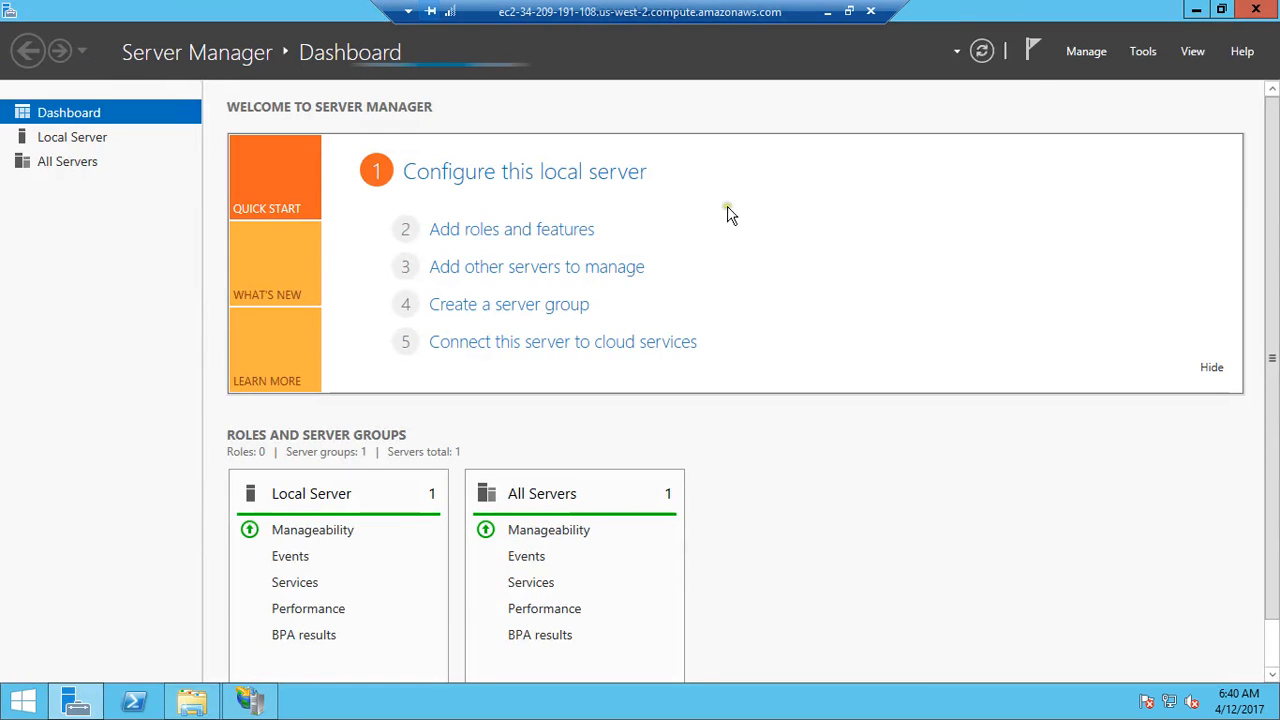
{"action": "left_click", "coordinate": [1143, 51]}
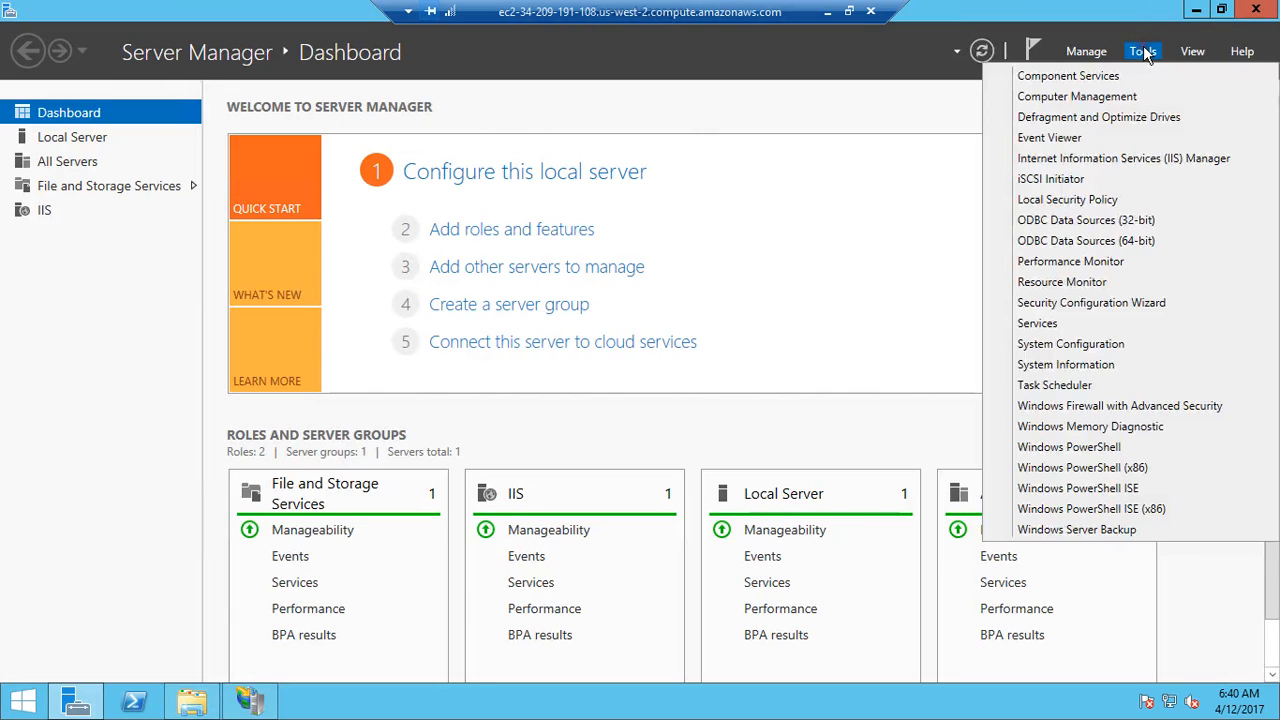
{"action": "left_click", "coordinate": [1097, 162]}
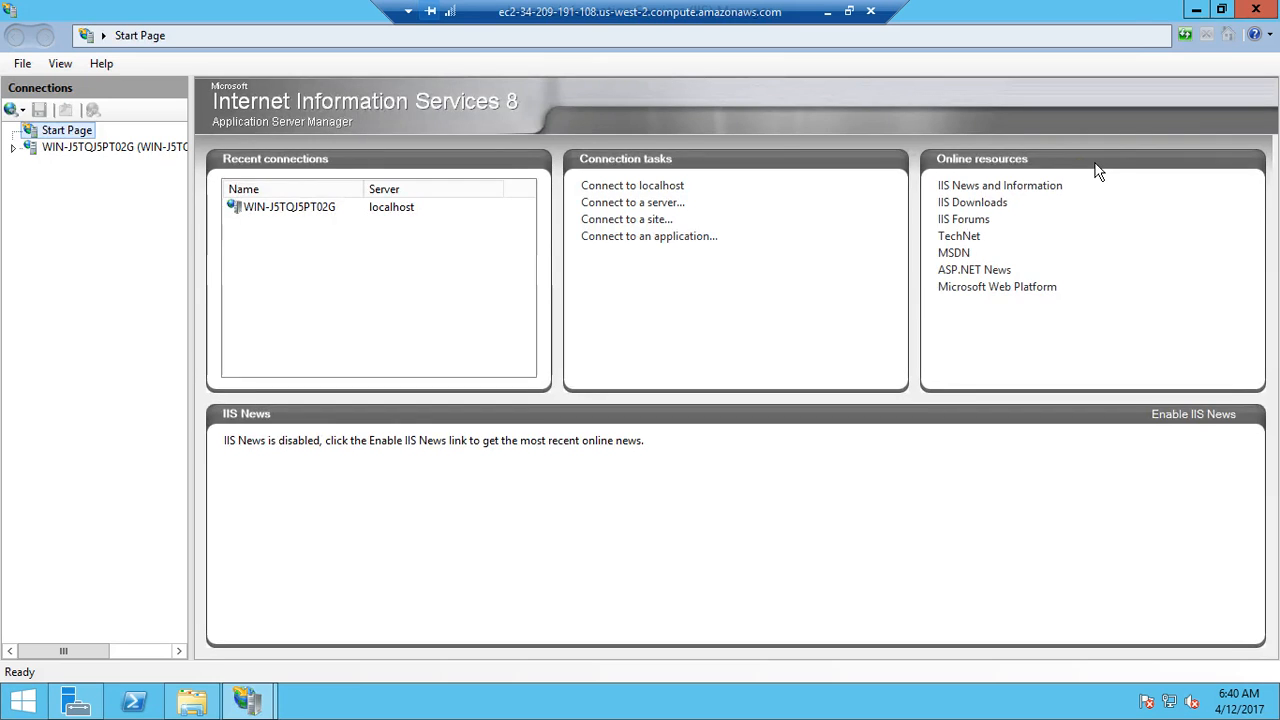
{"action": "left_click", "coordinate": [11, 148]}
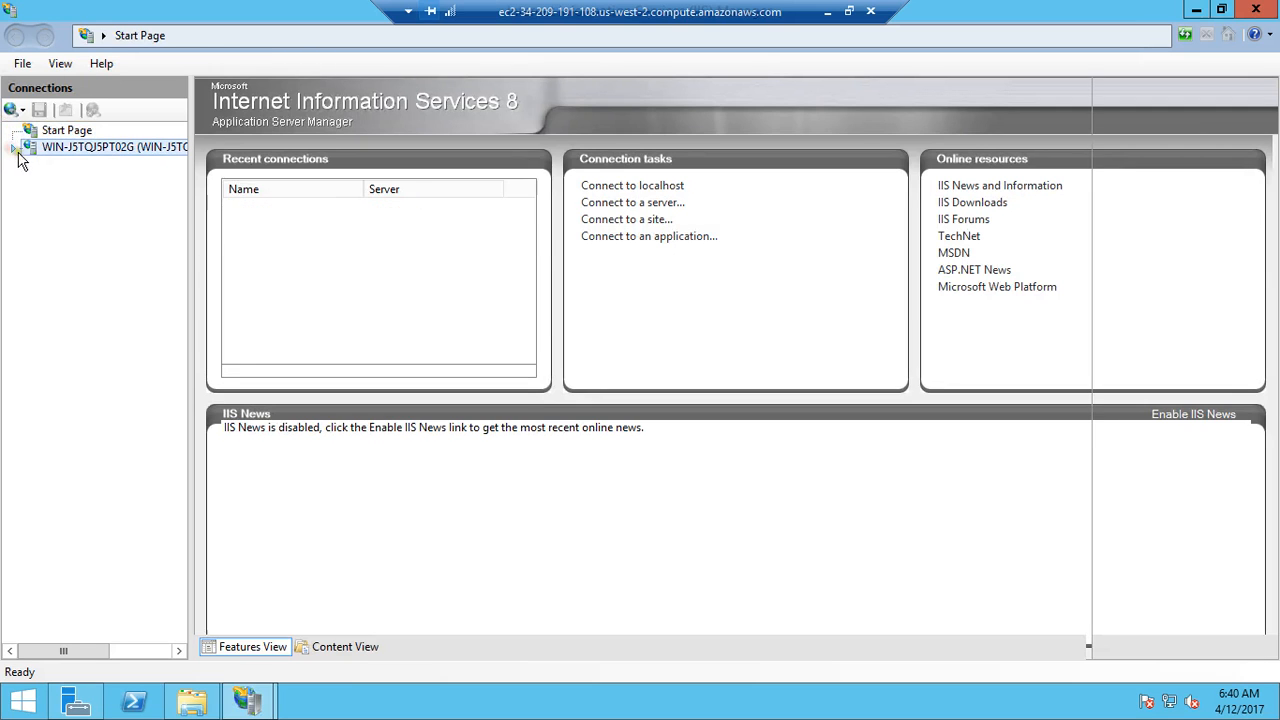
{"action": "left_click", "coordinate": [30, 181]}
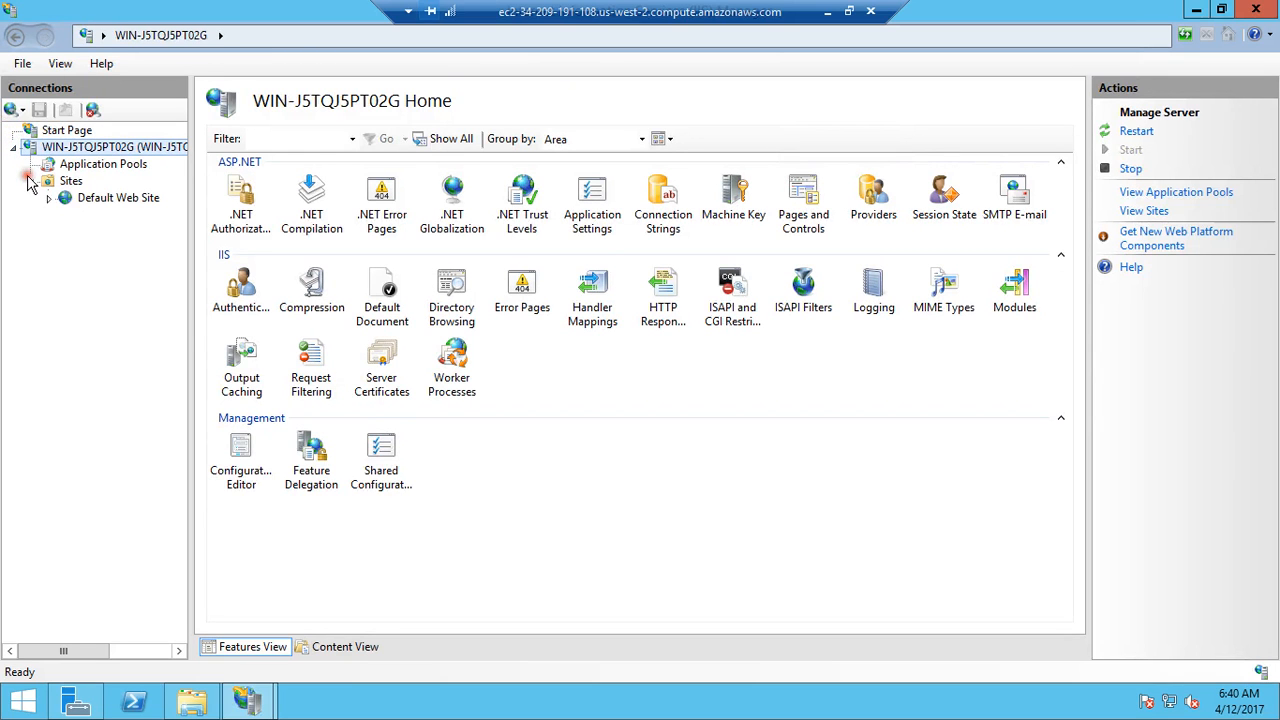
{"action": "left_click", "coordinate": [50, 199]}
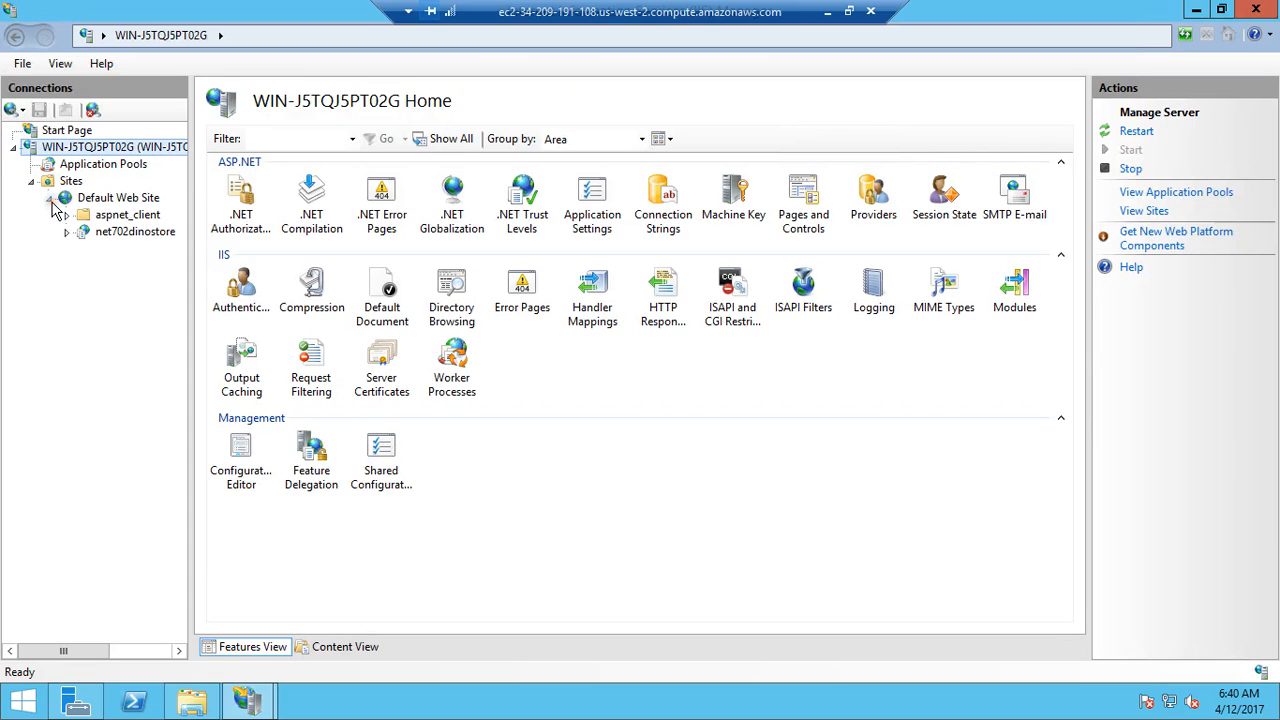
{"action": "left_click", "coordinate": [110, 232]}
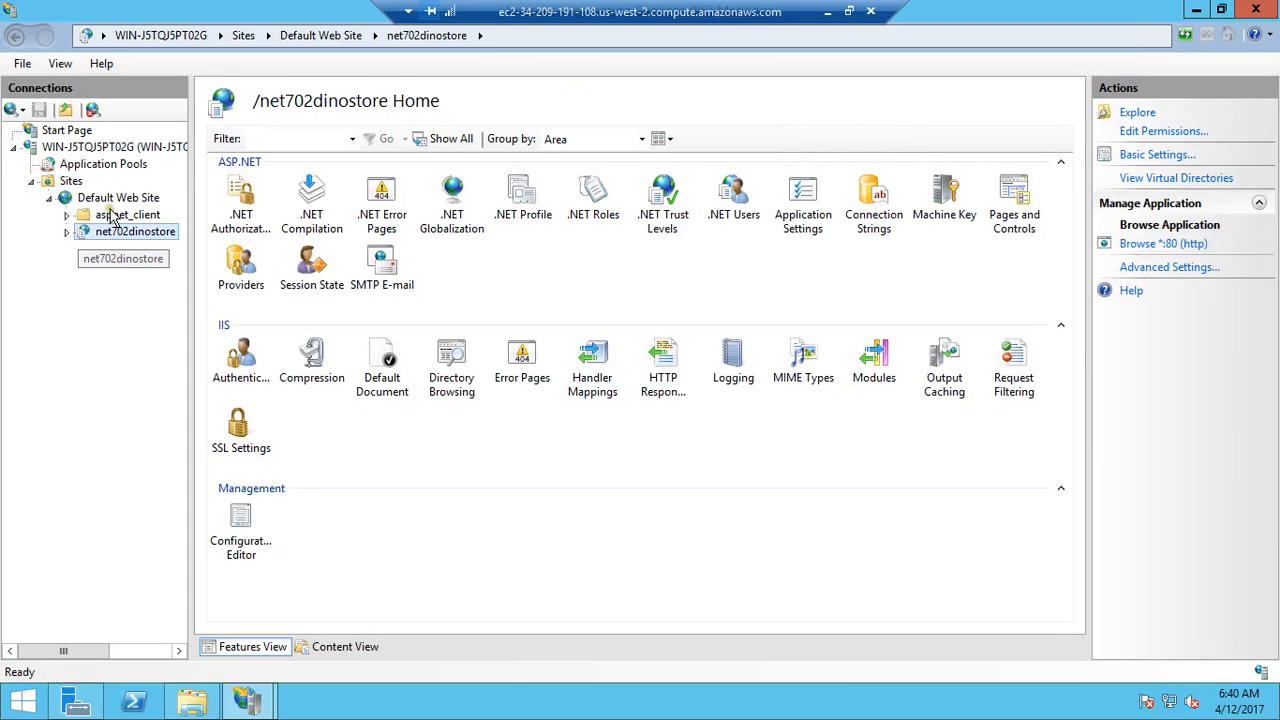
Step: Review the Add Application settings for the Default Web Site and close them without adding an application
{"action": "left_click", "coordinate": [113, 200]}
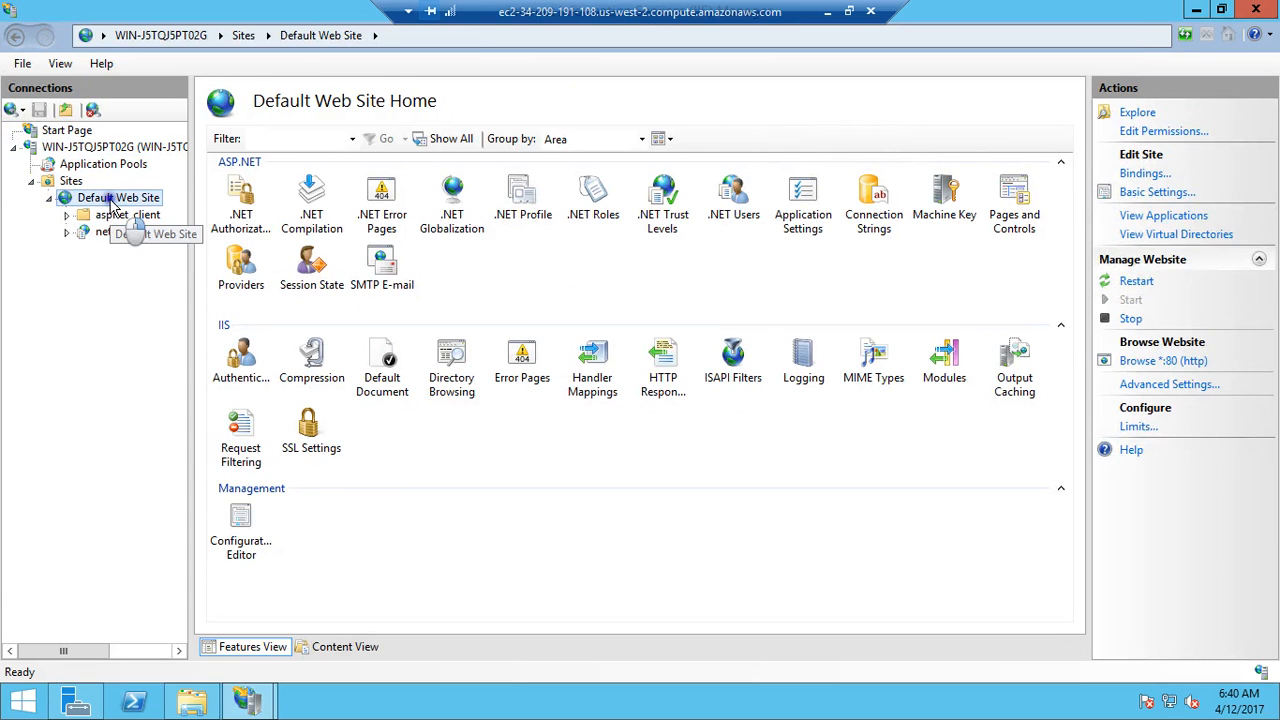
{"action": "right_click", "coordinate": [112, 202]}
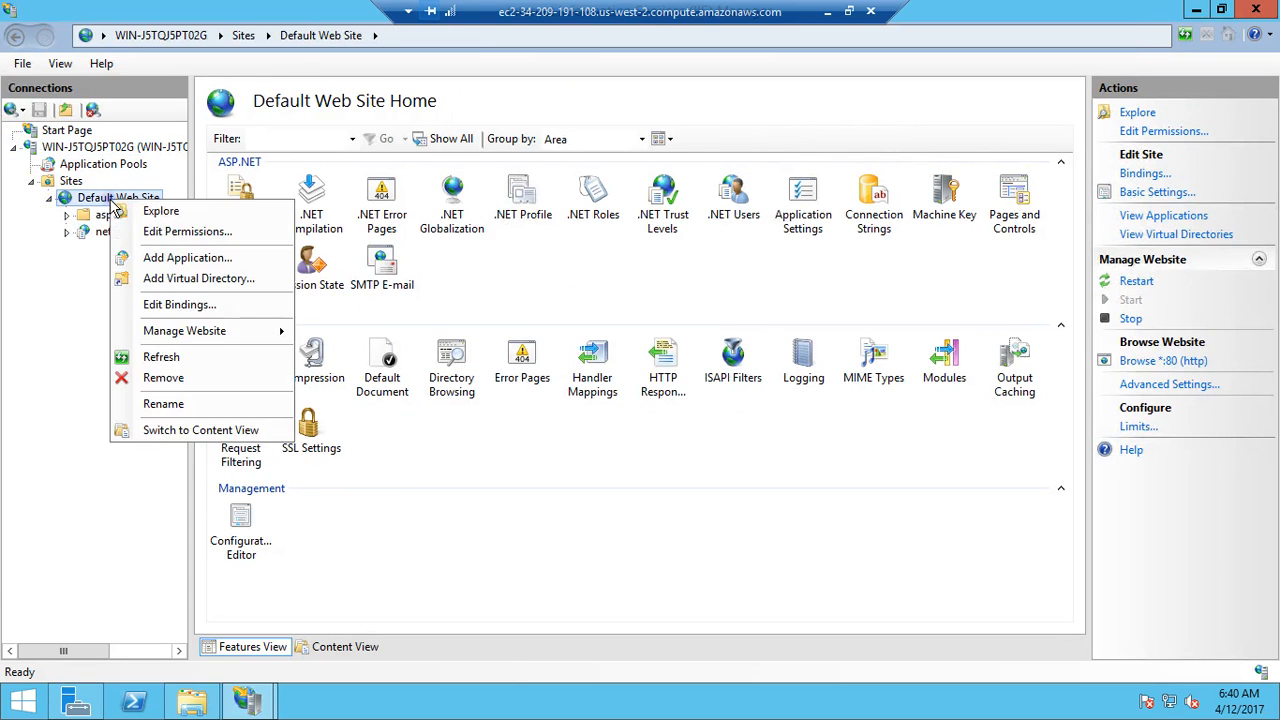
{"action": "left_click", "coordinate": [190, 258]}
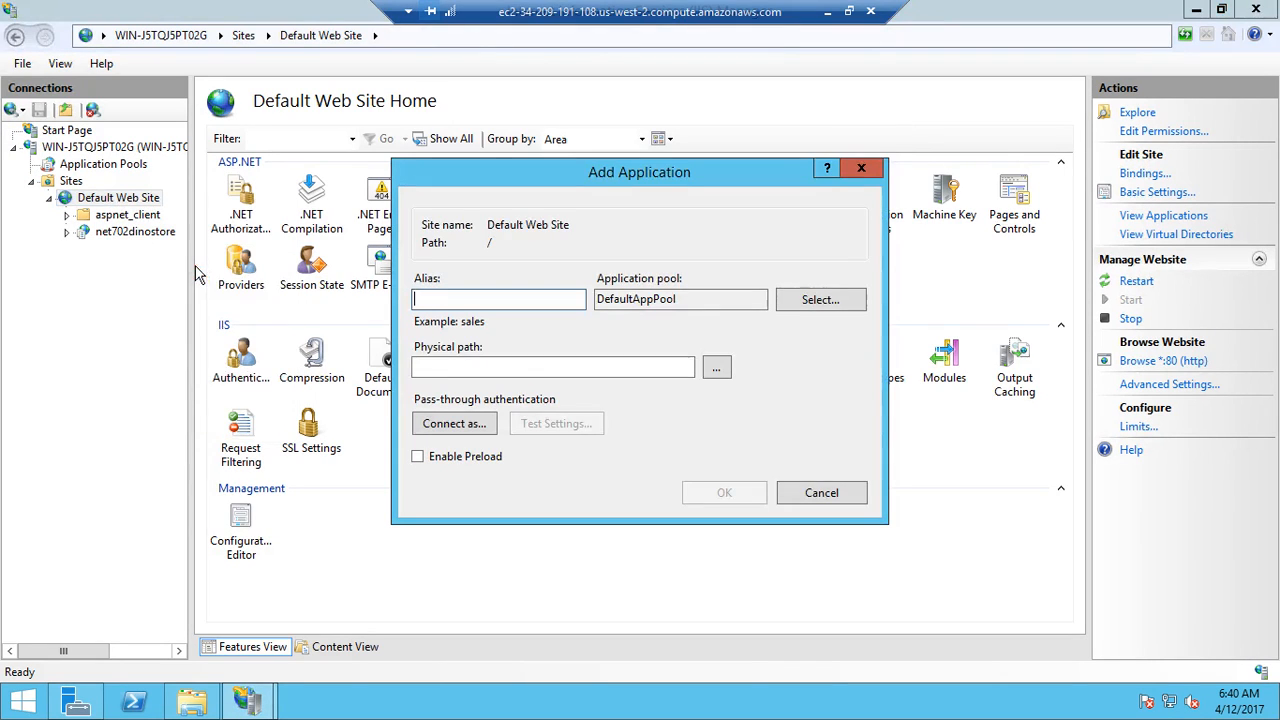
{"action": "left_click", "coordinate": [683, 366]}
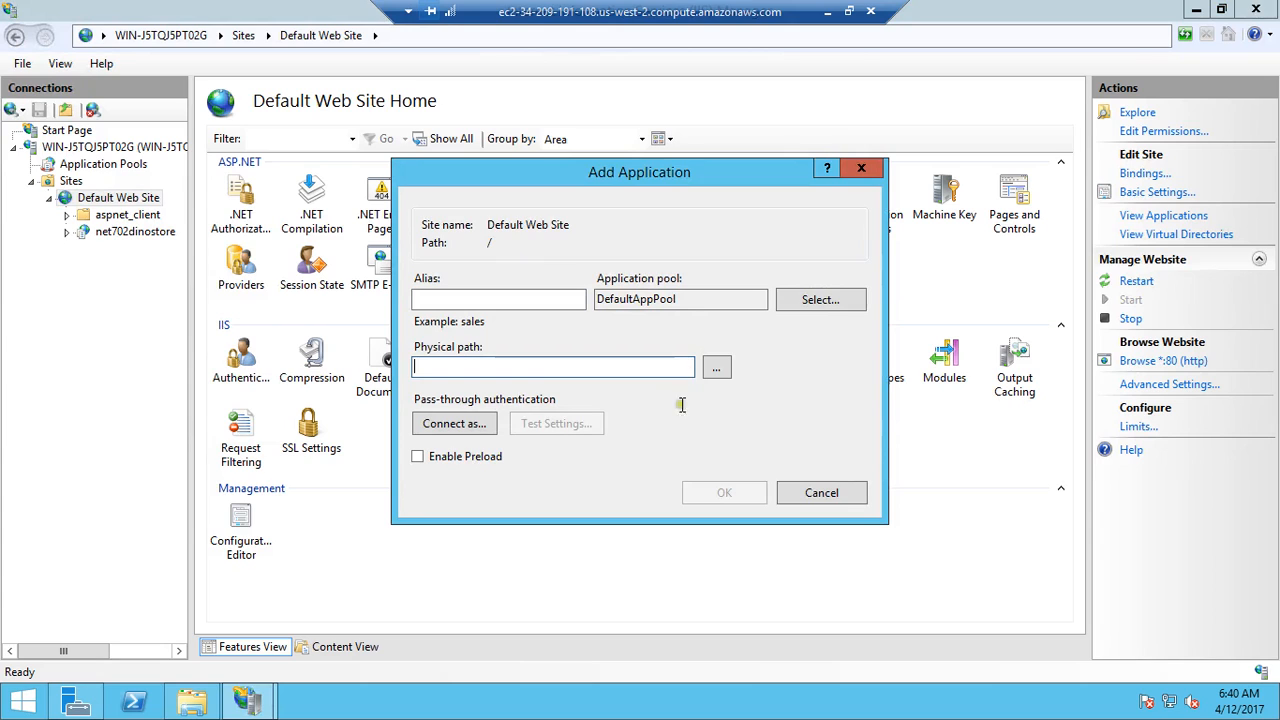
{"action": "left_click", "coordinate": [821, 493]}
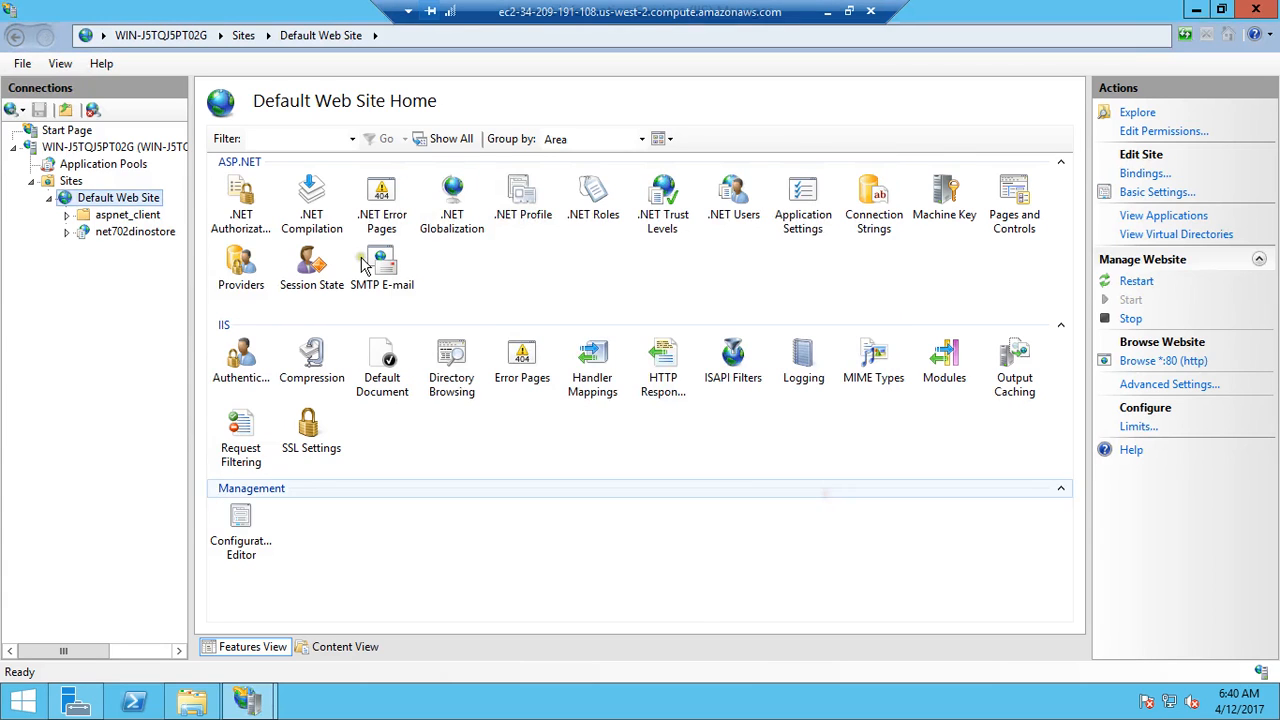
Step: Switch the net702dinostore application to Content View and browse its Default.aspx page in Internet Explorer
{"action": "left_click", "coordinate": [138, 233]}
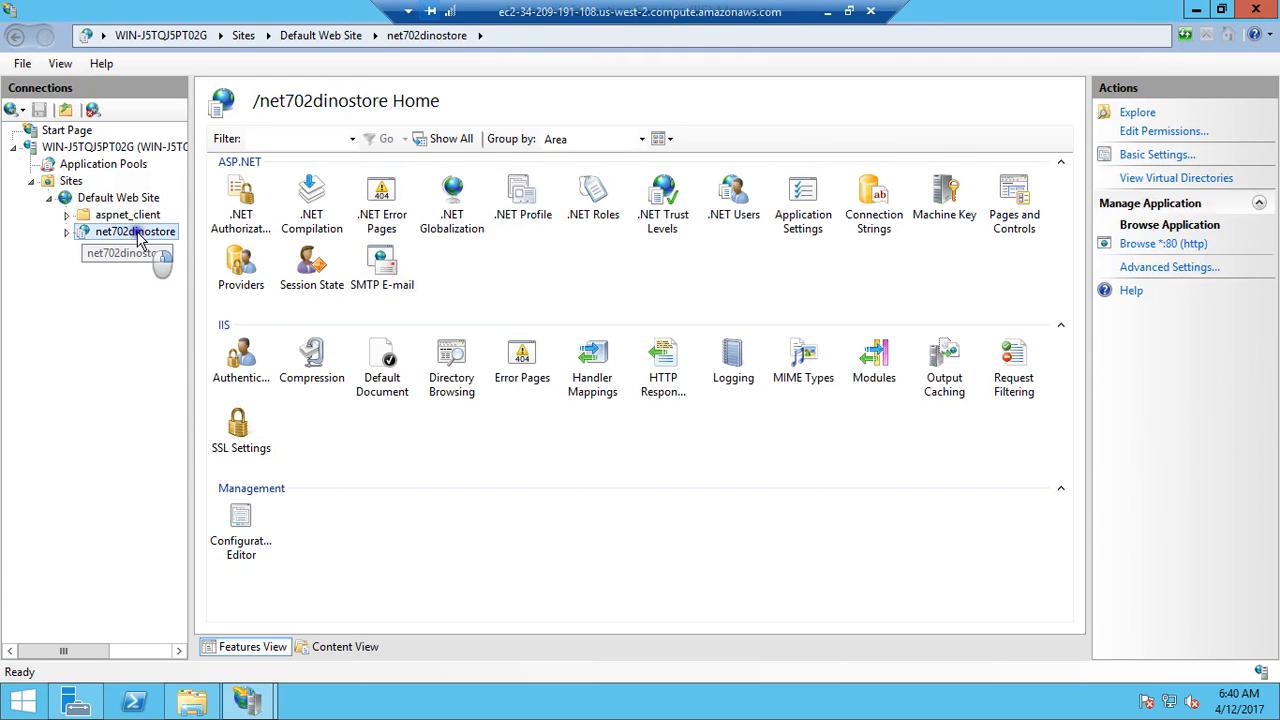
{"action": "right_click", "coordinate": [139, 234]}
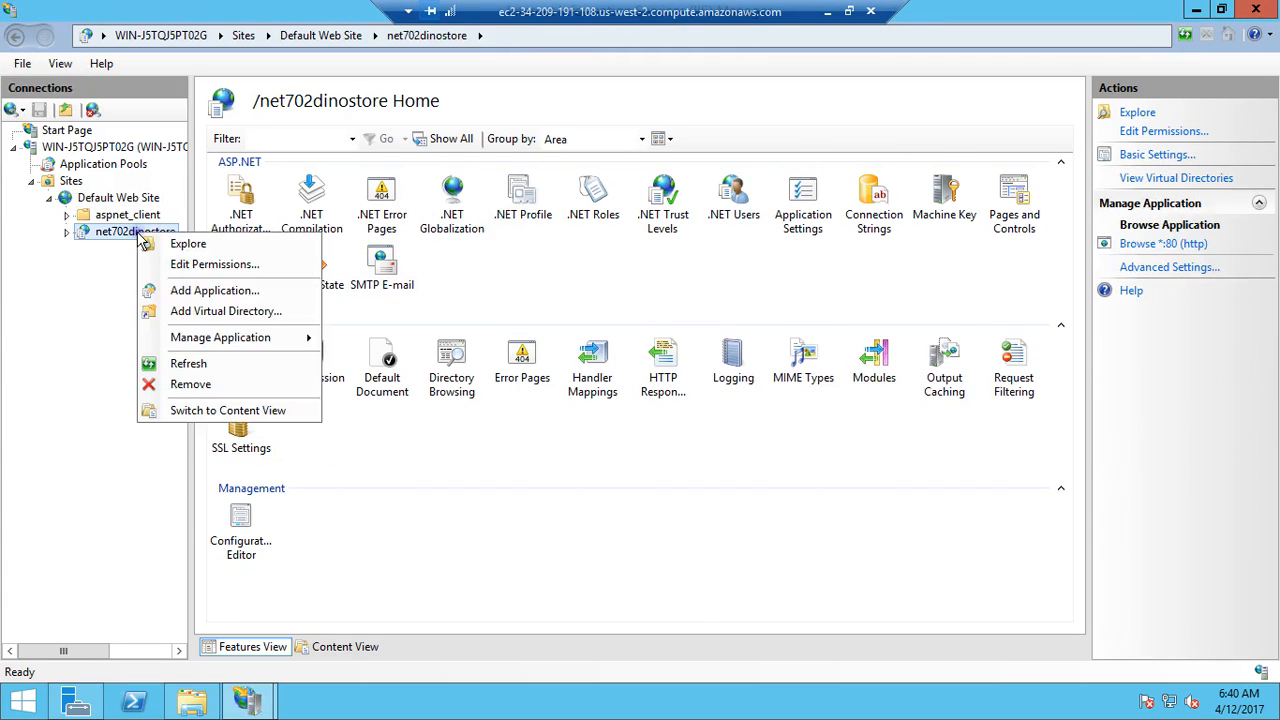
{"action": "left_click", "coordinate": [220, 411]}
{"action": "left_click", "coordinate": [284, 312]}
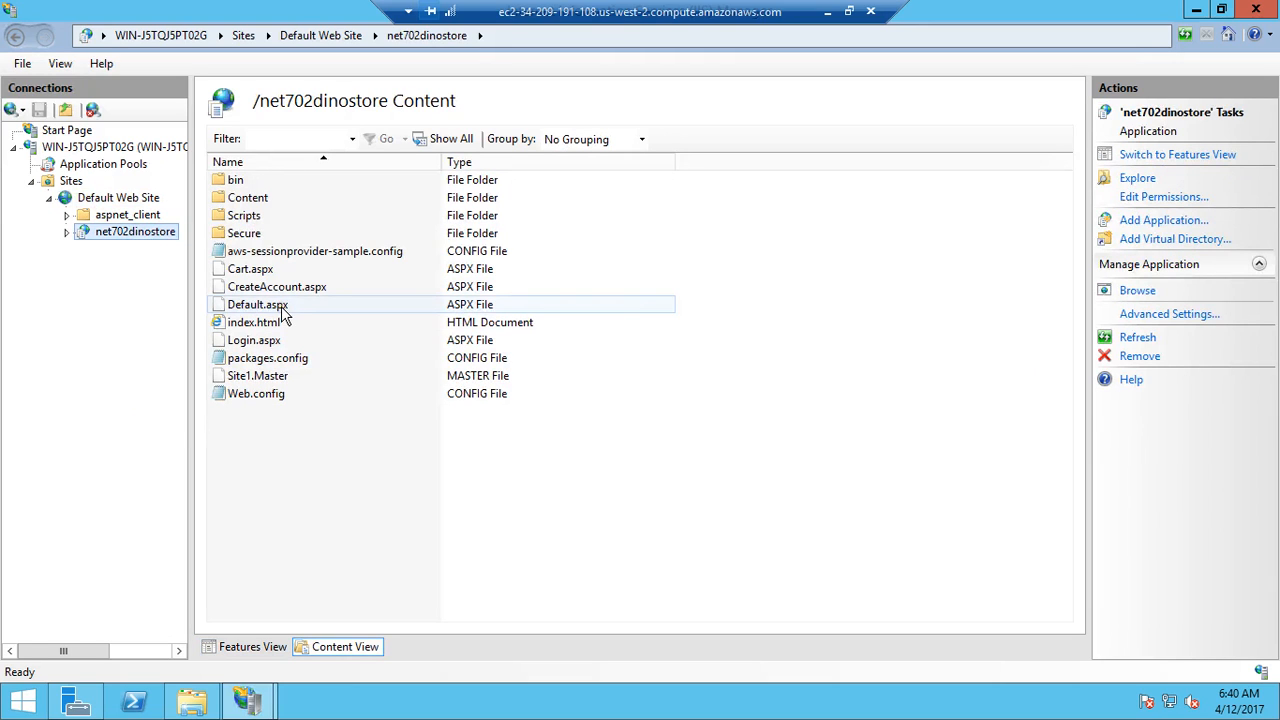
{"action": "right_click", "coordinate": [284, 313]}
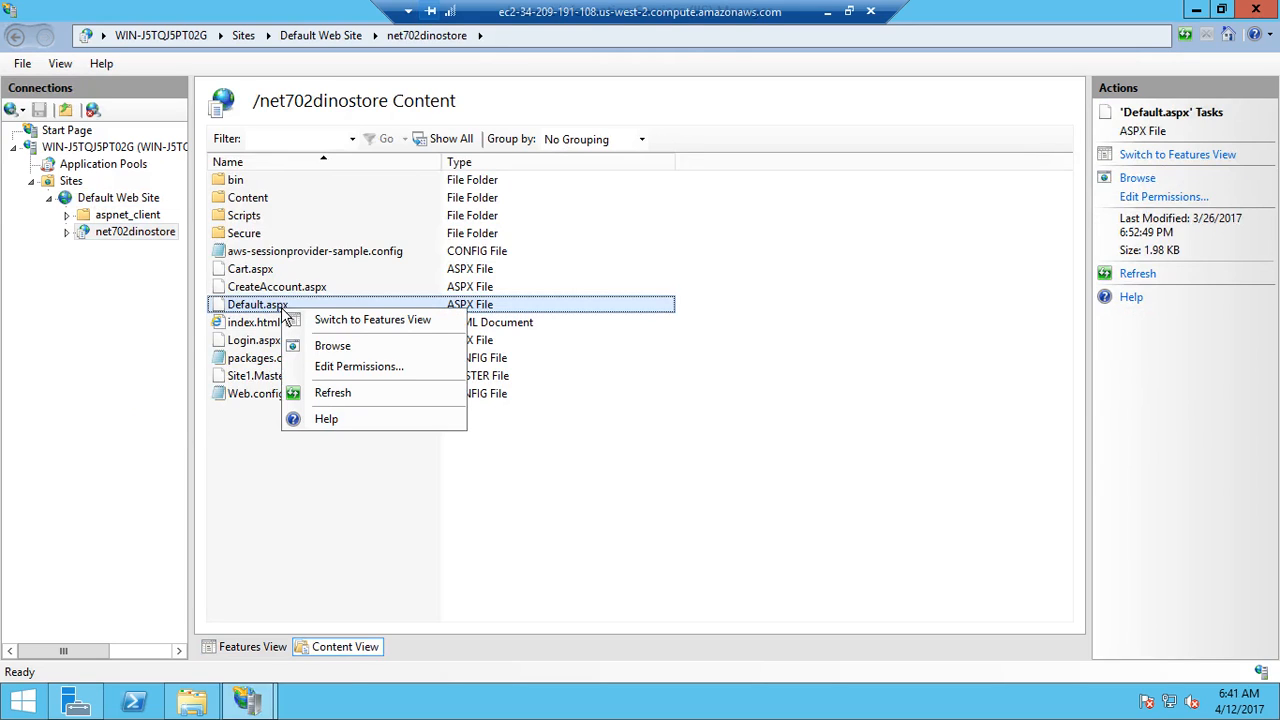
{"action": "left_click", "coordinate": [313, 343]}
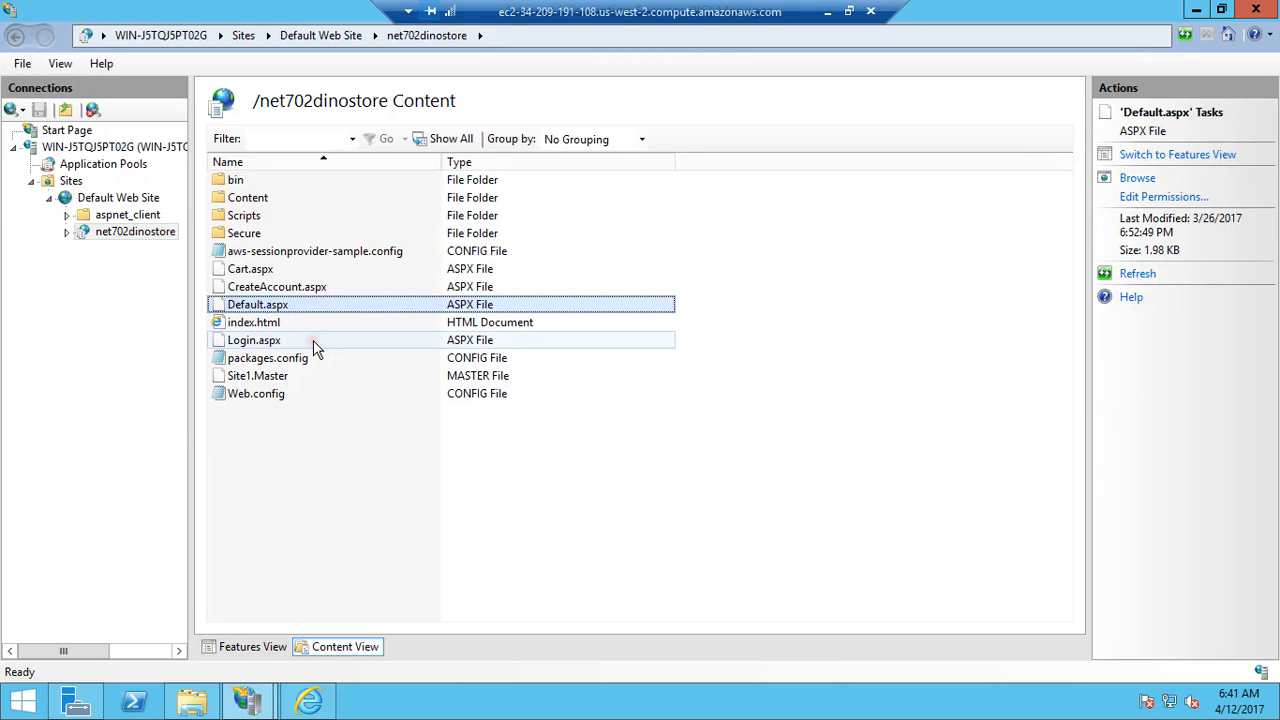
{"action": "left_click", "coordinate": [307, 703]}
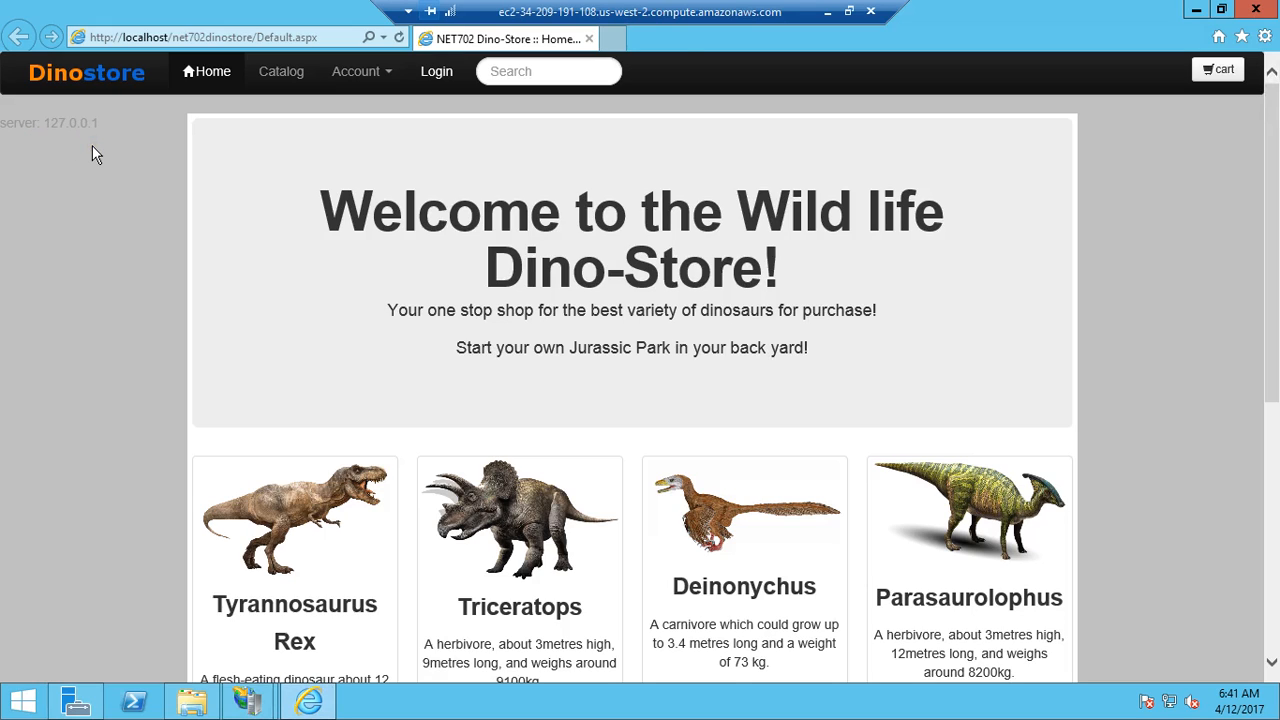
Step: Minimize the remote session, close the local File Explorer, and copy the Webserver instance's public DNS from the EC2 console in Chrome
{"action": "left_click", "coordinate": [828, 12]}
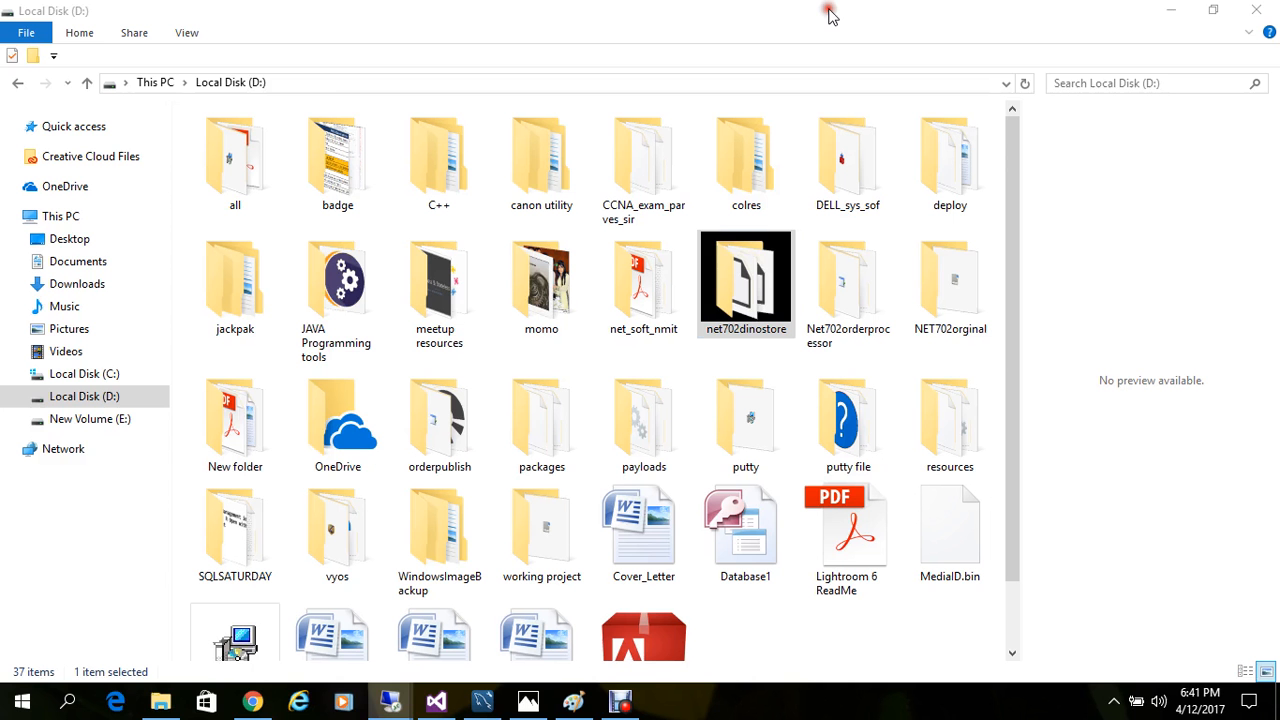
{"action": "left_click", "coordinate": [1256, 10]}
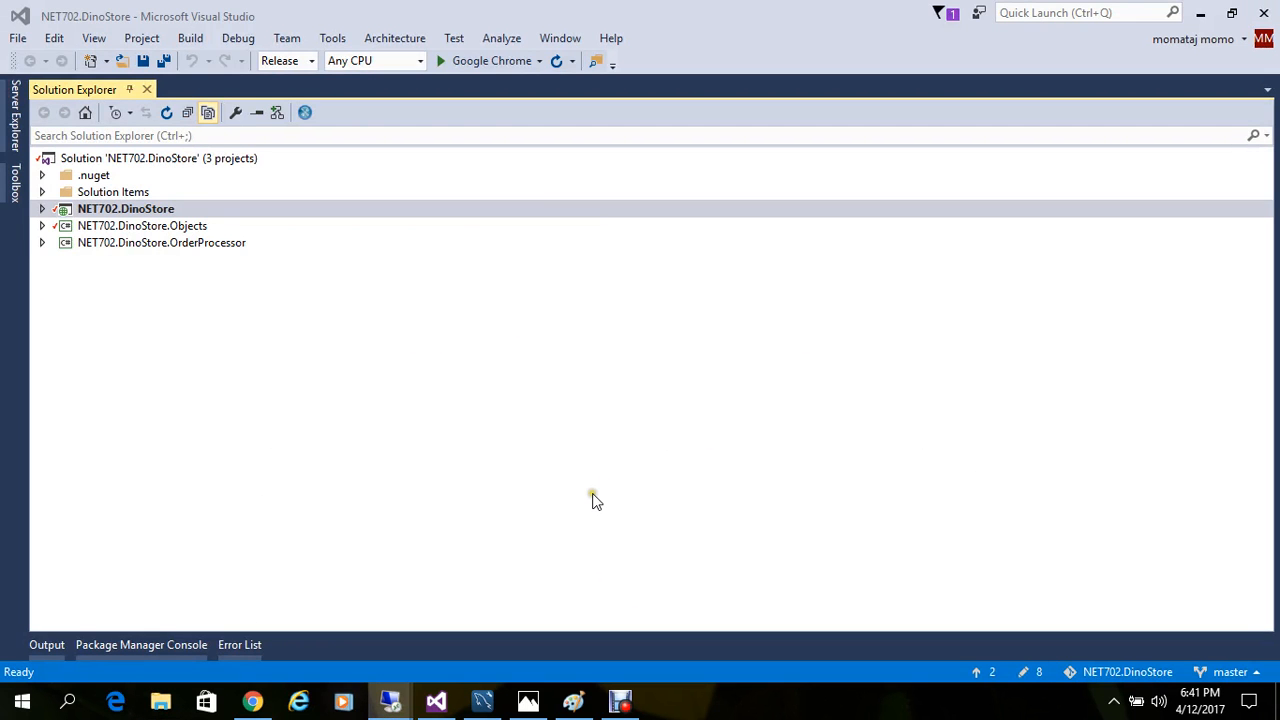
{"action": "left_click", "coordinate": [253, 702]}
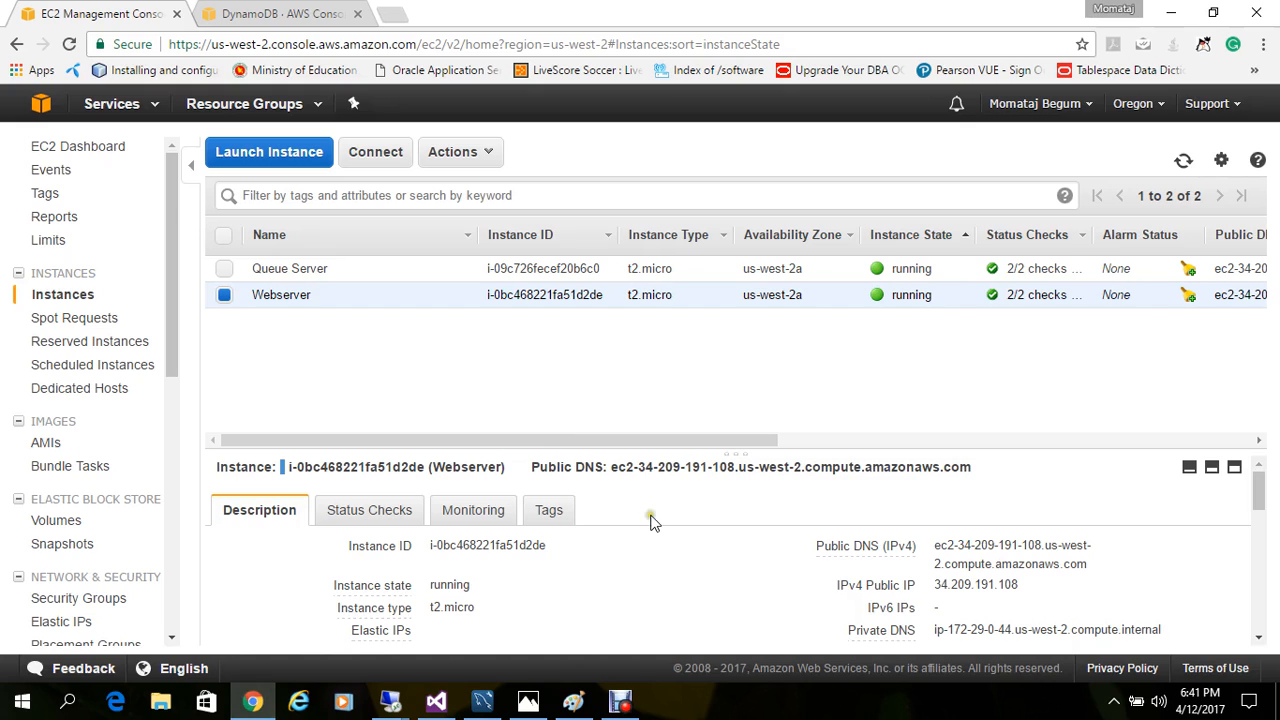
{"action": "left_click_drag", "start_coordinate": [611, 467], "coordinate": [979, 475]}
{"action": "key", "text": "ctrl+c"}
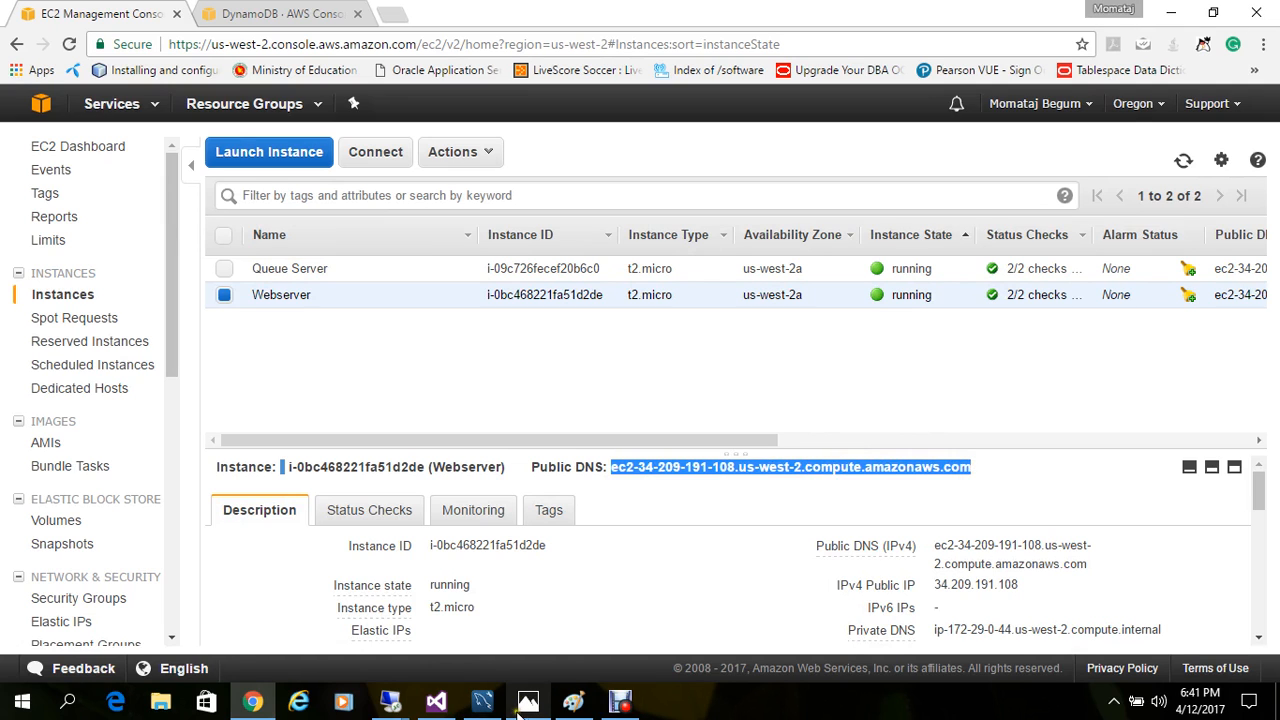
Step: Return to the Webserver's remote session and load the Dino-Store page with localhost in its address replaced by the copied public DNS
{"action": "mouse_move", "coordinate": [391, 705]}
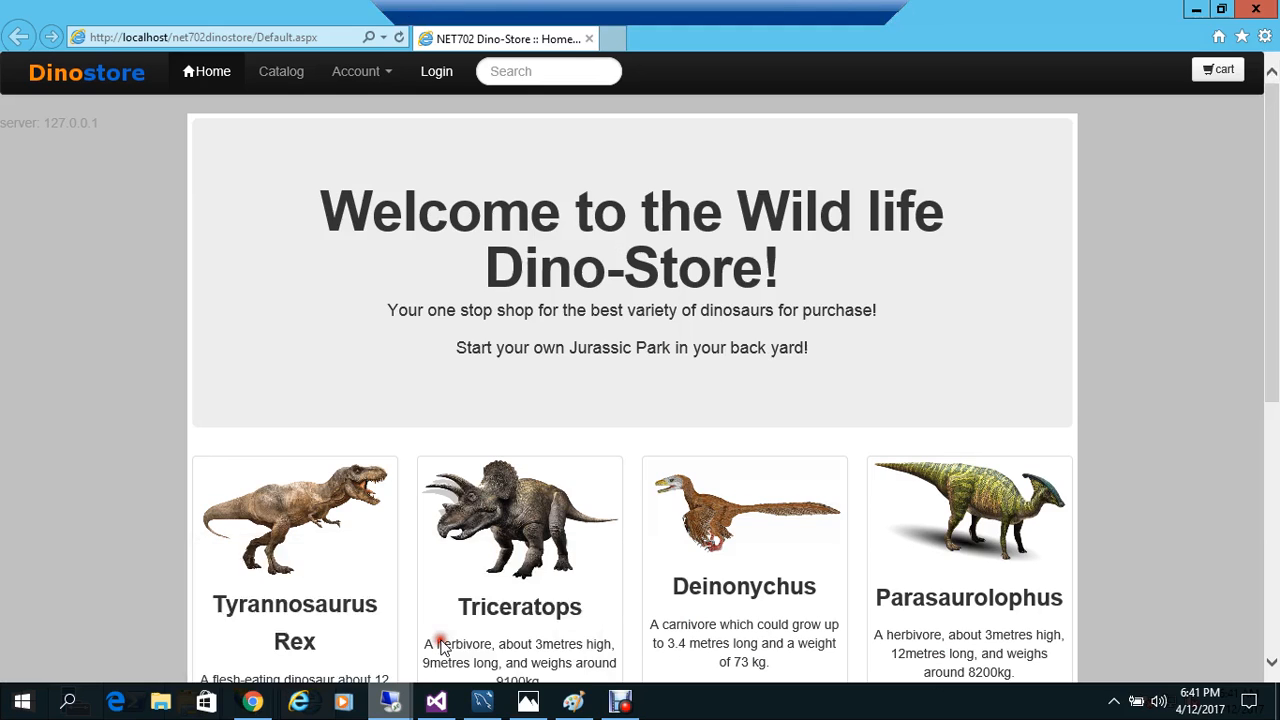
{"action": "left_click", "coordinate": [432, 634]}
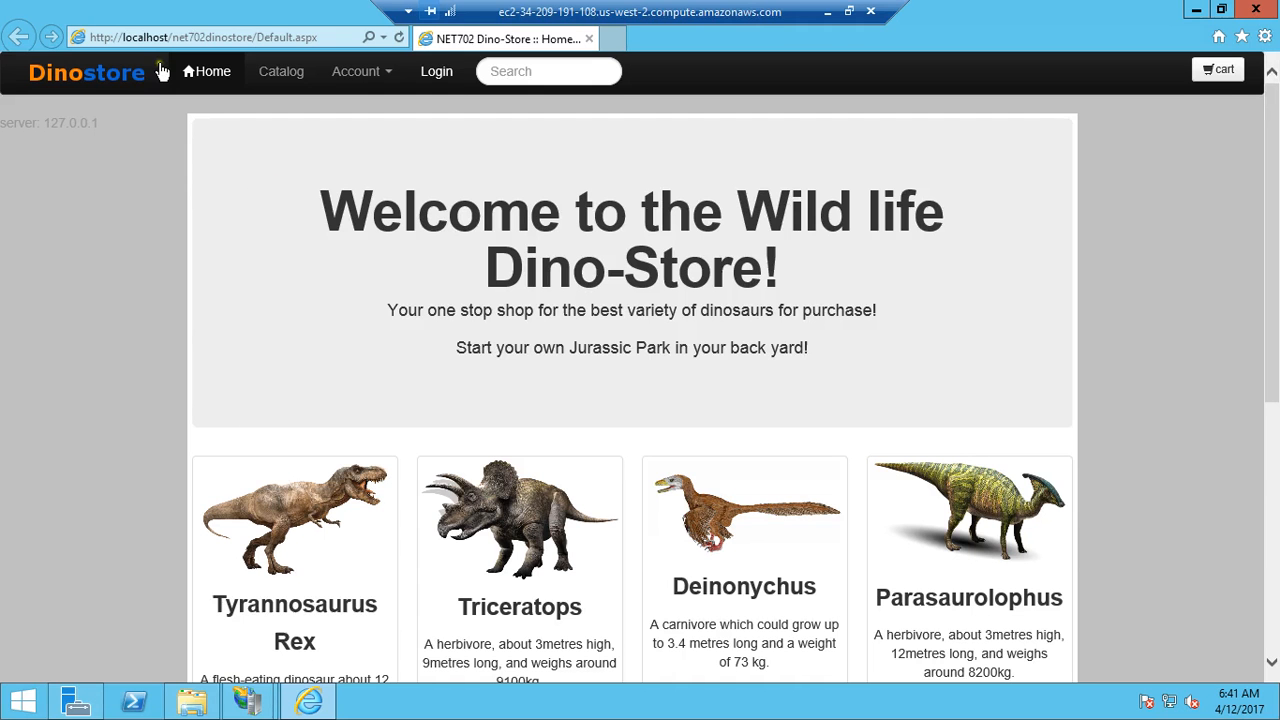
{"action": "left_click", "coordinate": [148, 37]}
{"action": "left_click", "coordinate": [146, 37]}
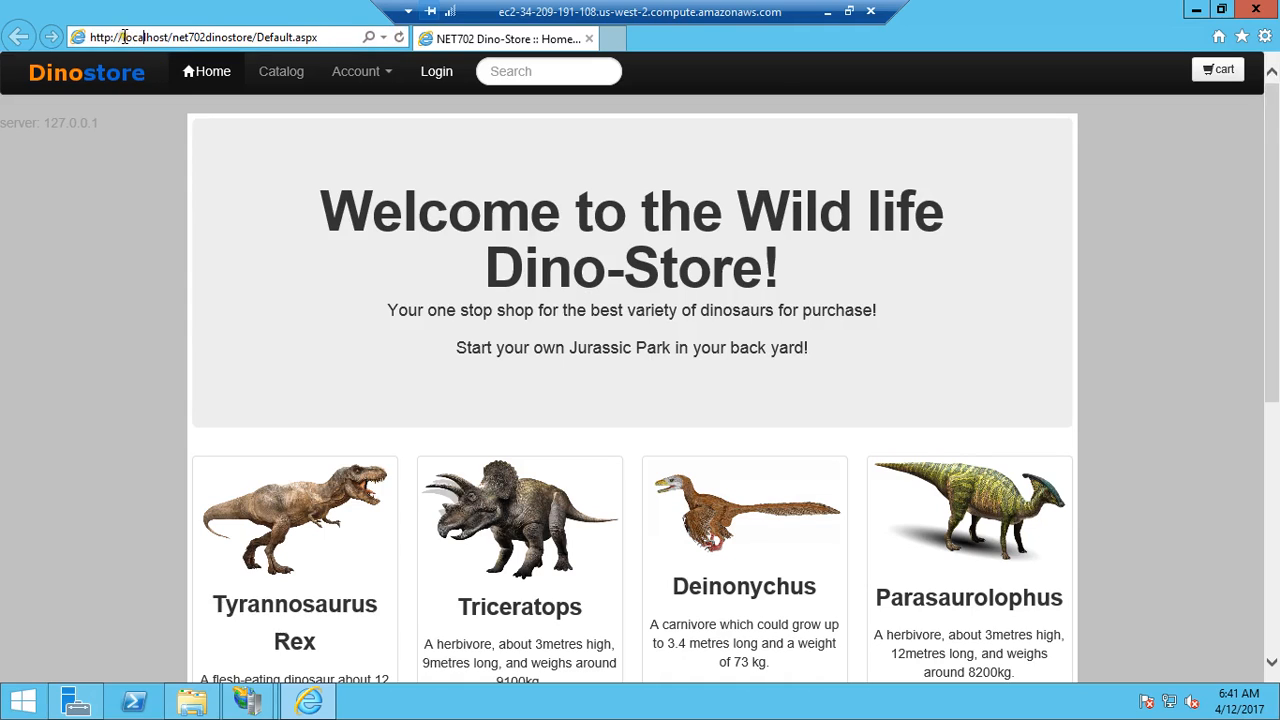
{"action": "left_click_drag", "start_coordinate": [124, 40], "coordinate": [170, 36]}
{"action": "key", "text": "ctrl+v"}
{"action": "key", "text": "Return"}
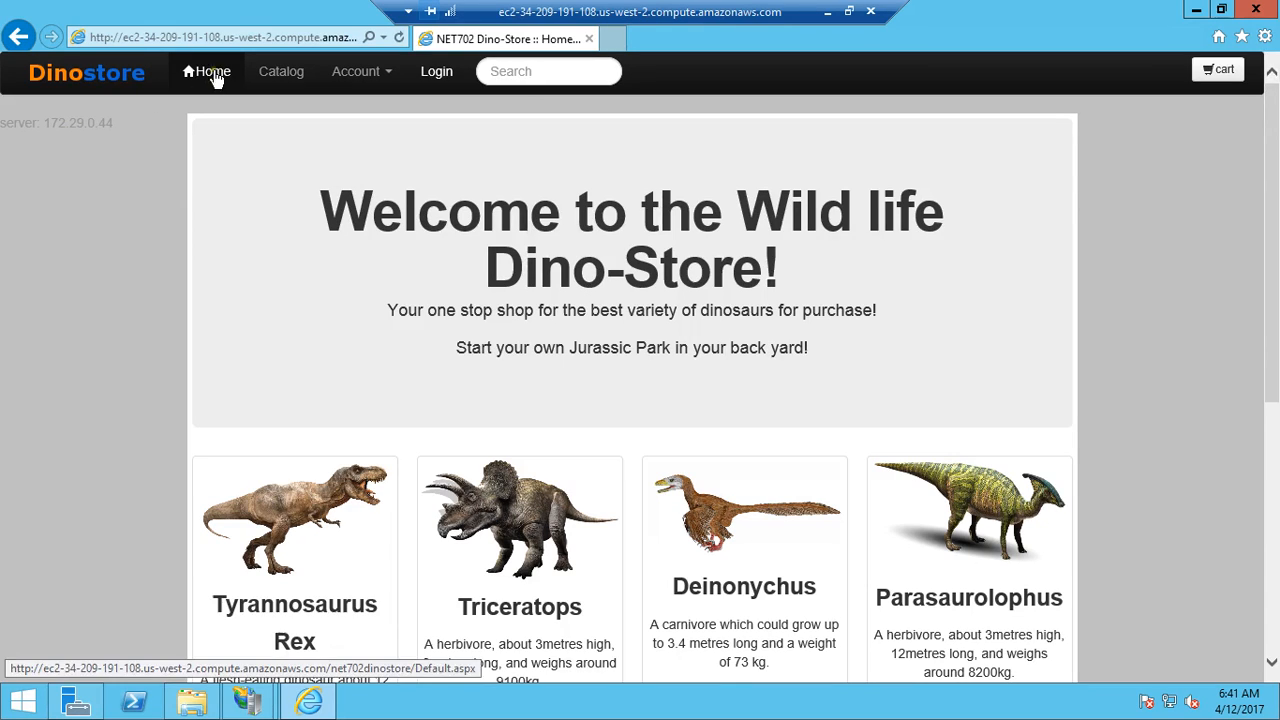
Step: Copy the Dino-Store page address from the remote Internet Explorer and load it in a new local Chrome tab
{"action": "left_click", "coordinate": [218, 37]}
{"action": "key", "text": "ctrl+c"}
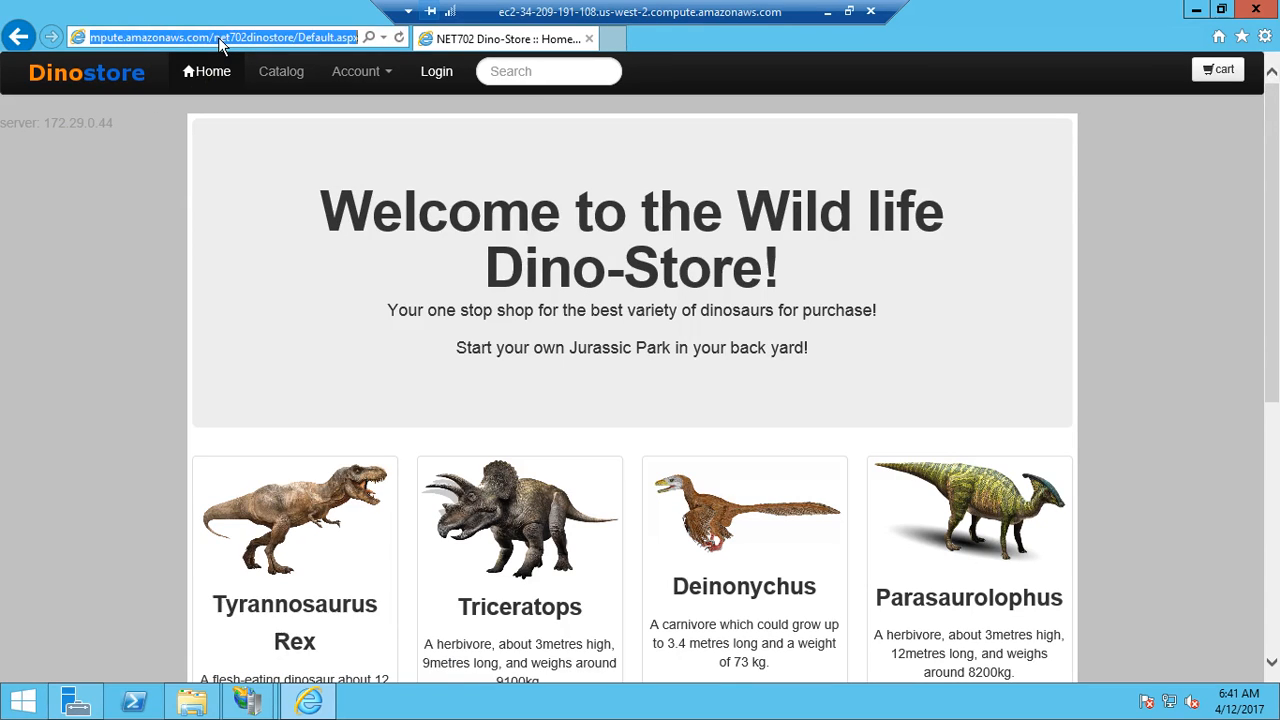
{"action": "left_click", "coordinate": [822, 14]}
{"action": "left_click", "coordinate": [393, 15]}
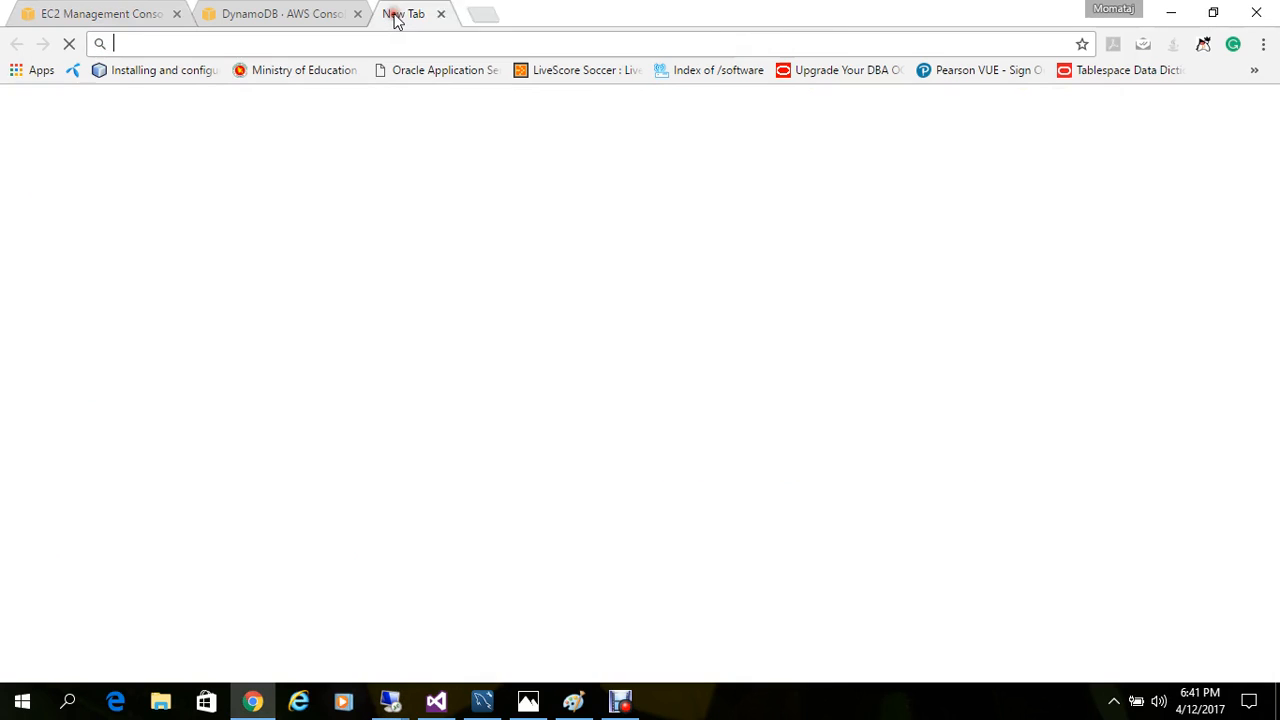
{"action": "key", "text": "ctrl+v"}
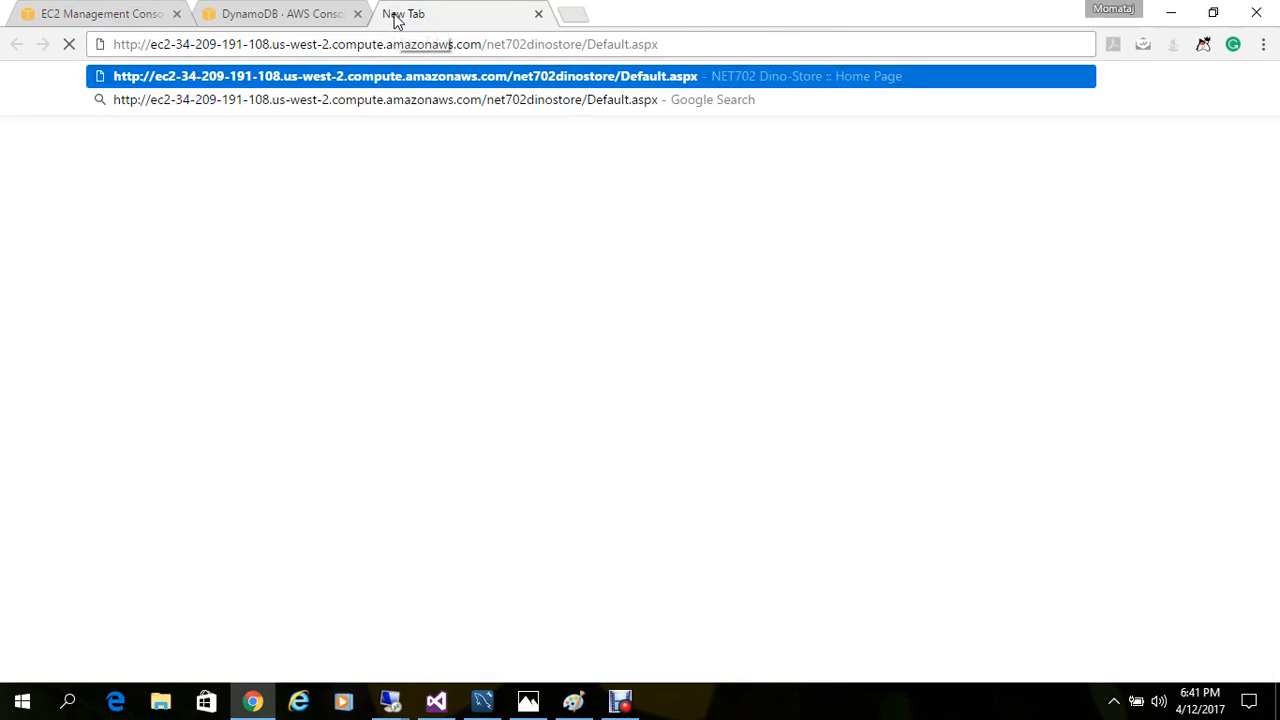
{"action": "key", "text": "Return"}
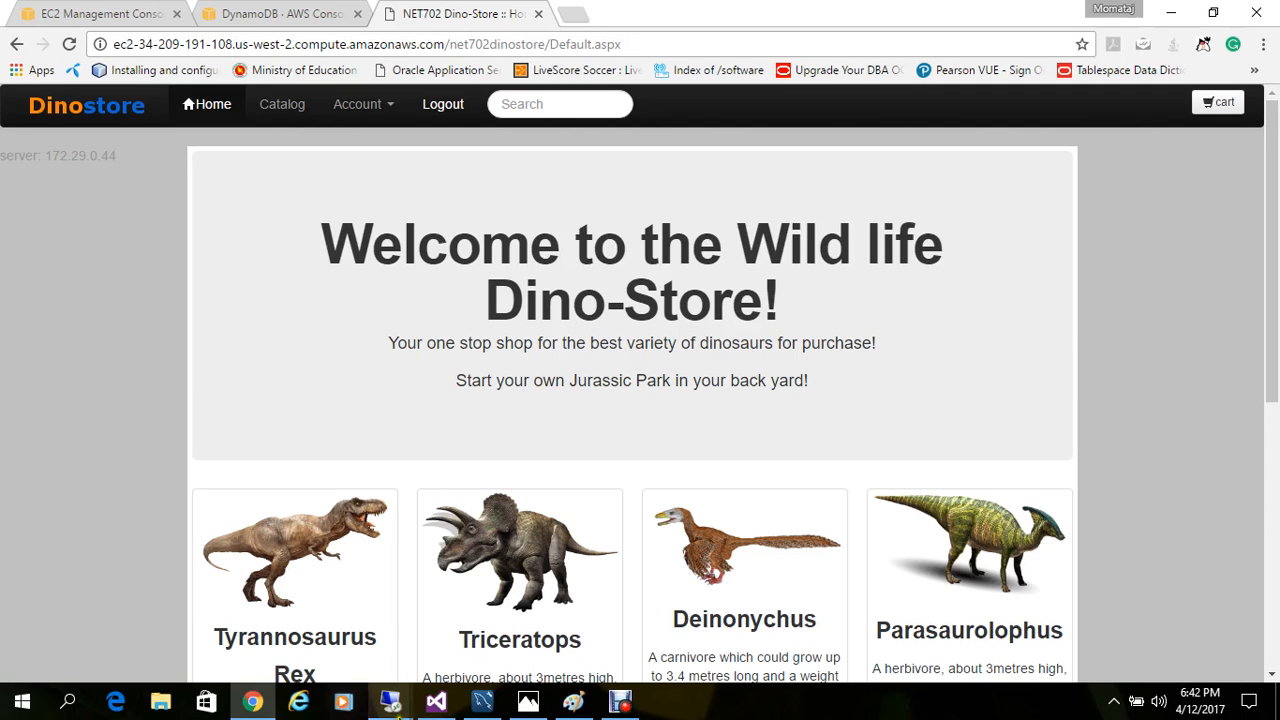
Step: Switch to the order processor's remote session, inspect the setup files in the Net702orderprocessor folder, and minimize that folder
{"action": "mouse_move", "coordinate": [397, 710]}
{"action": "left_click", "coordinate": [329, 640]}
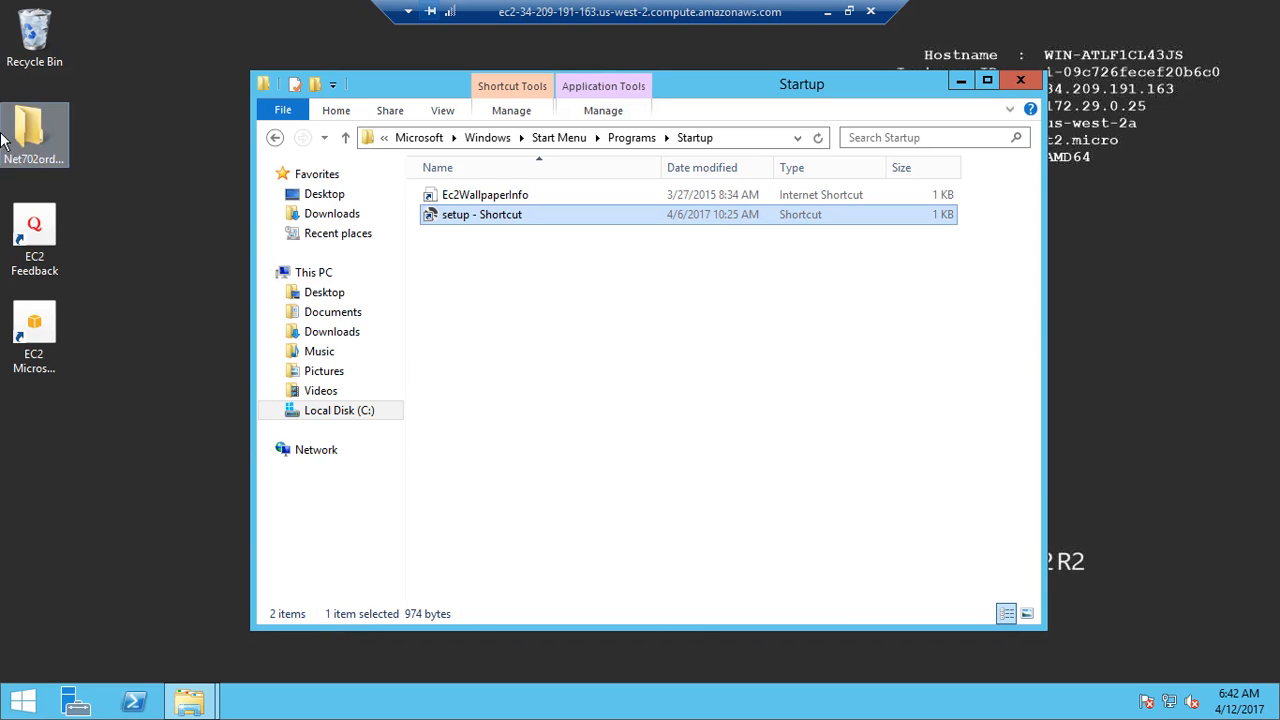
{"action": "left_click", "coordinate": [22, 132]}
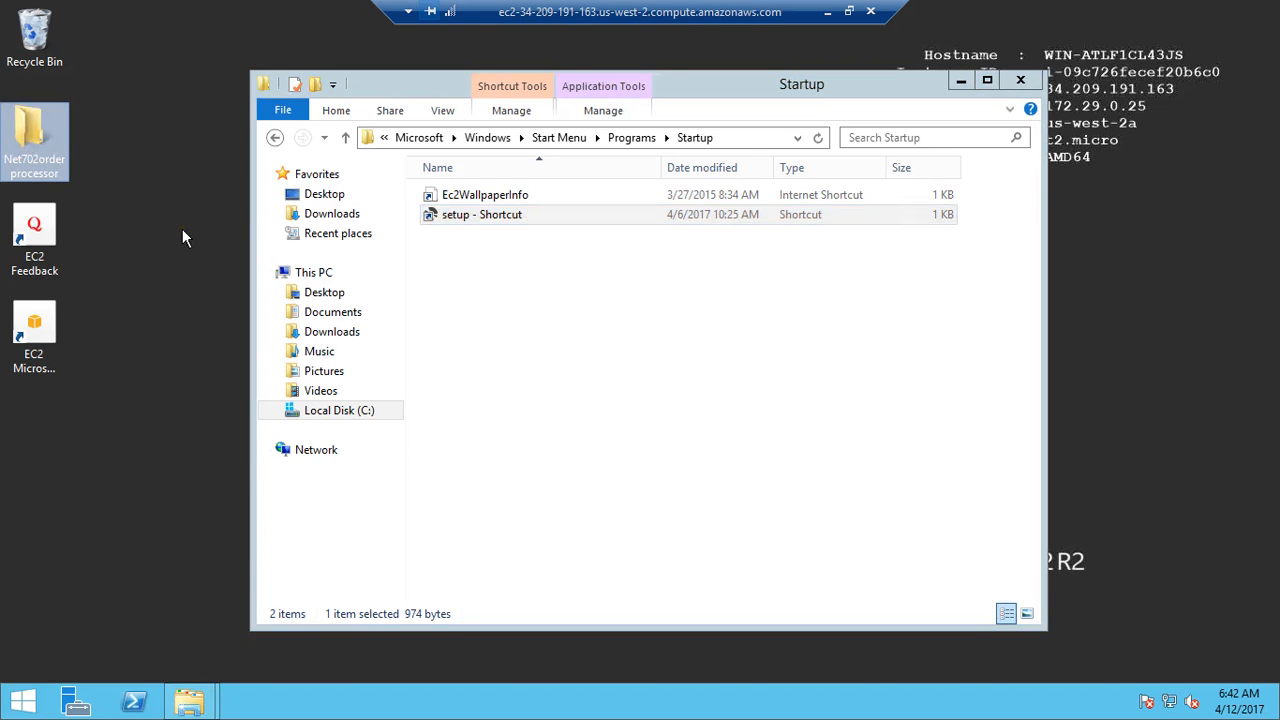
{"action": "double_click", "coordinate": [52, 141]}
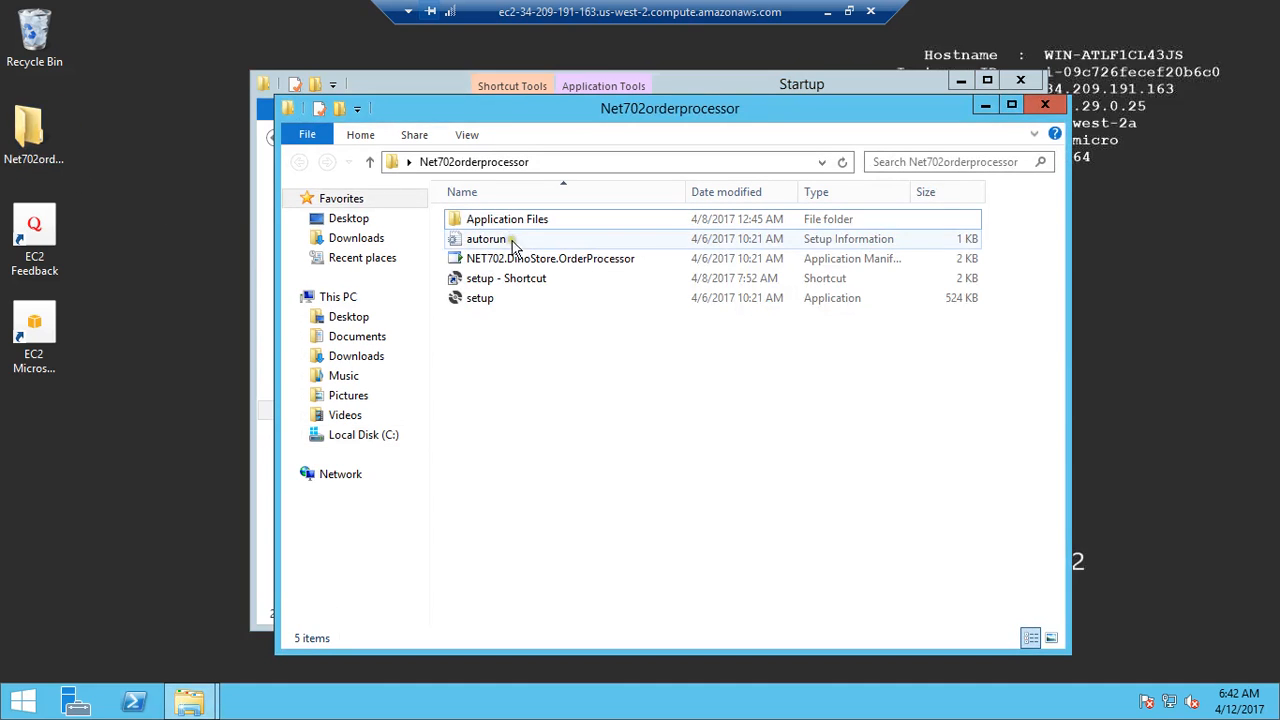
{"action": "left_click", "coordinate": [481, 302]}
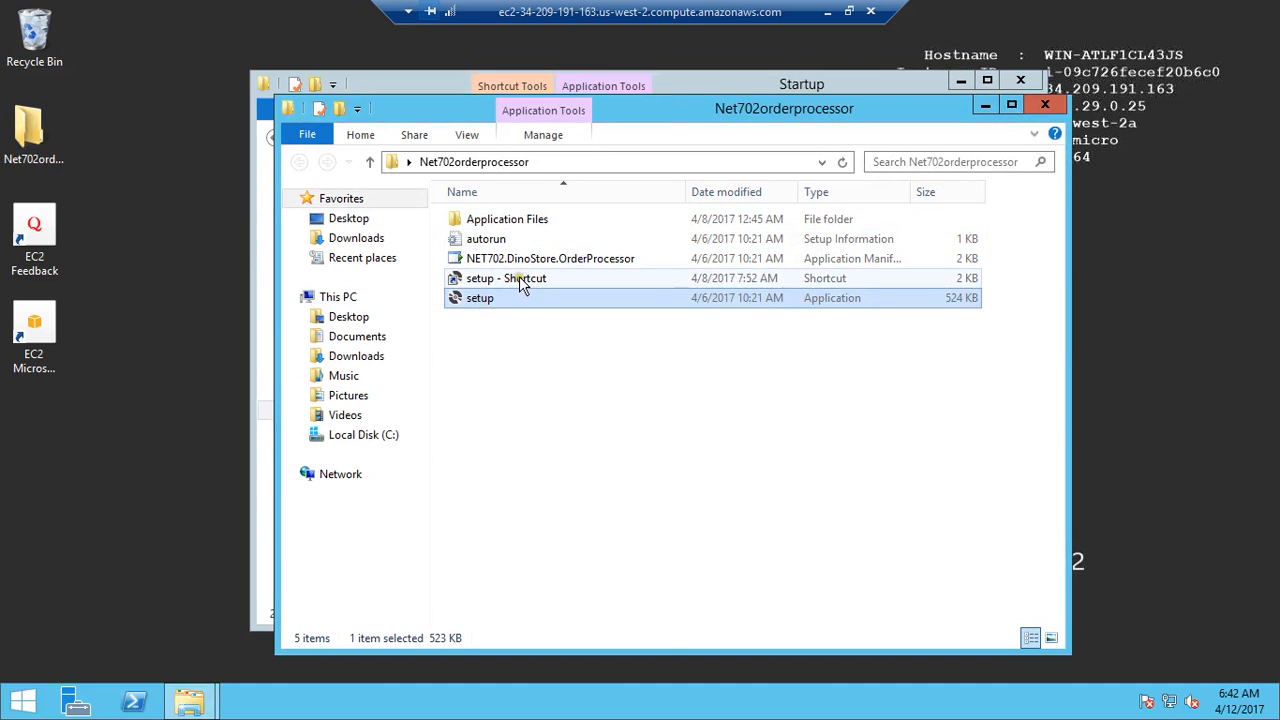
{"action": "left_click", "coordinate": [519, 281]}
{"action": "left_click", "coordinate": [984, 106]}
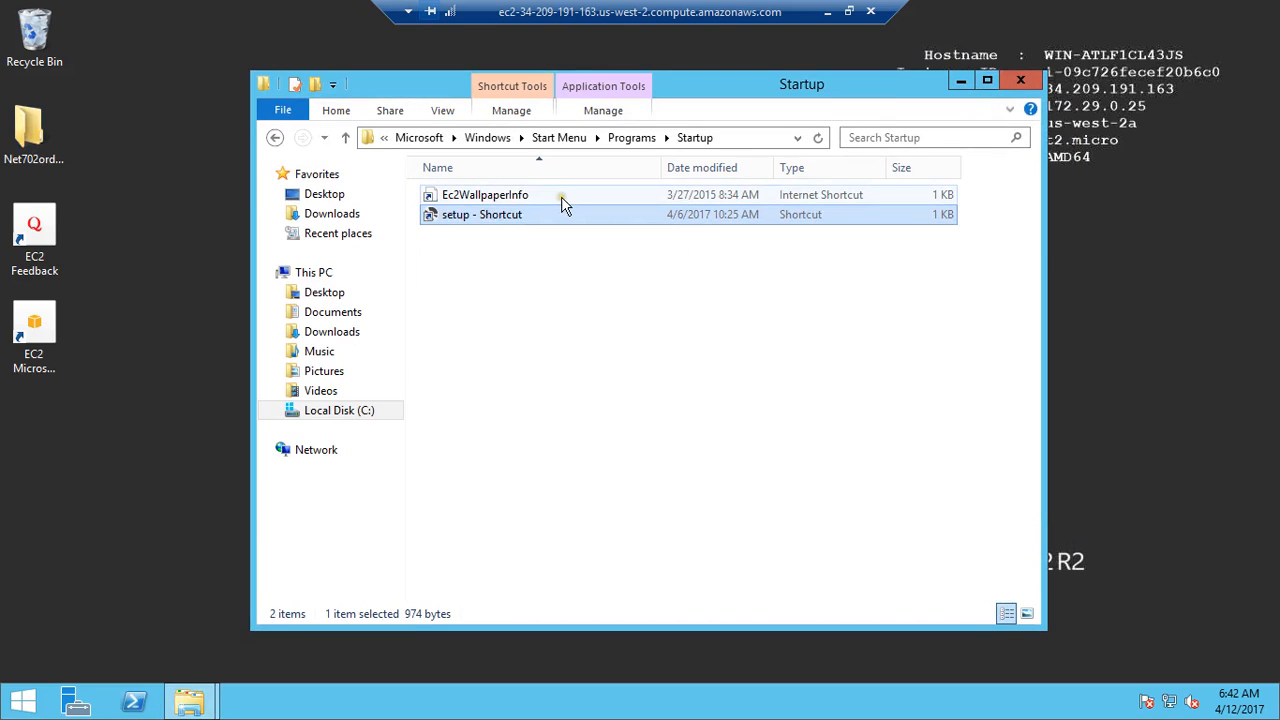
Step: Show the Startup folder's full path and launch the order processor from its setup shortcut
{"action": "left_click", "coordinate": [762, 142]}
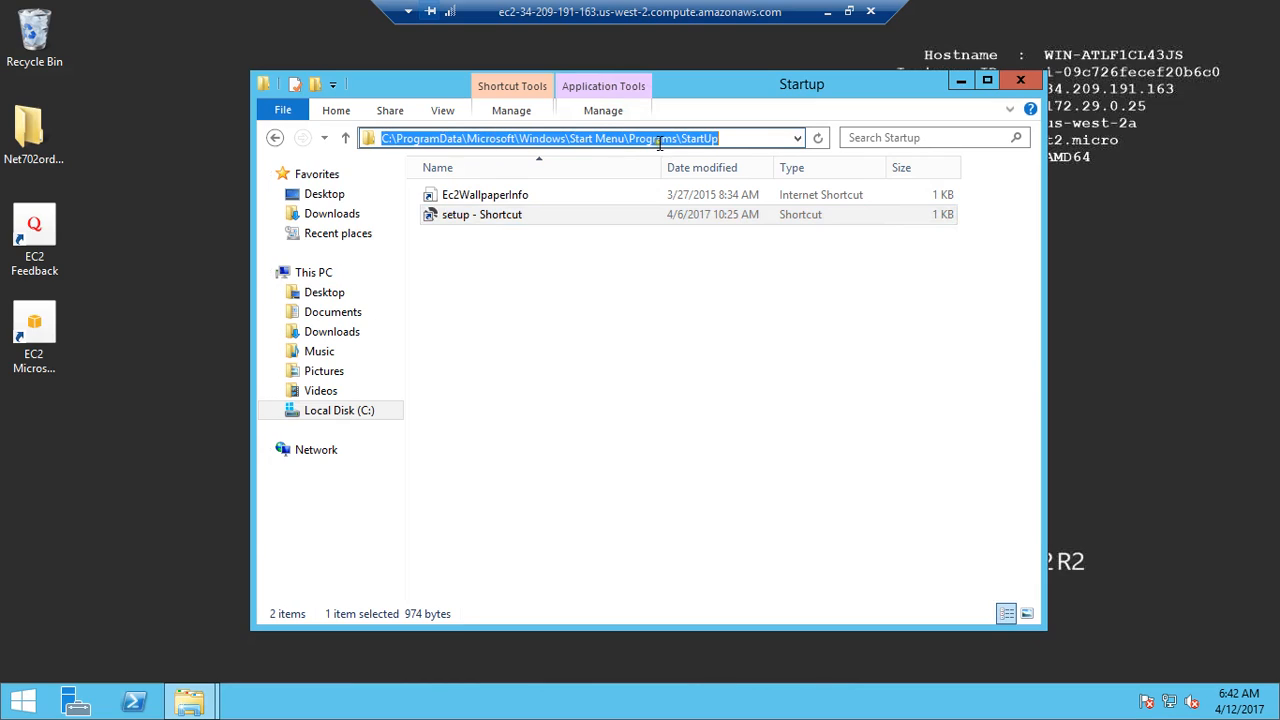
{"action": "left_click", "coordinate": [523, 271]}
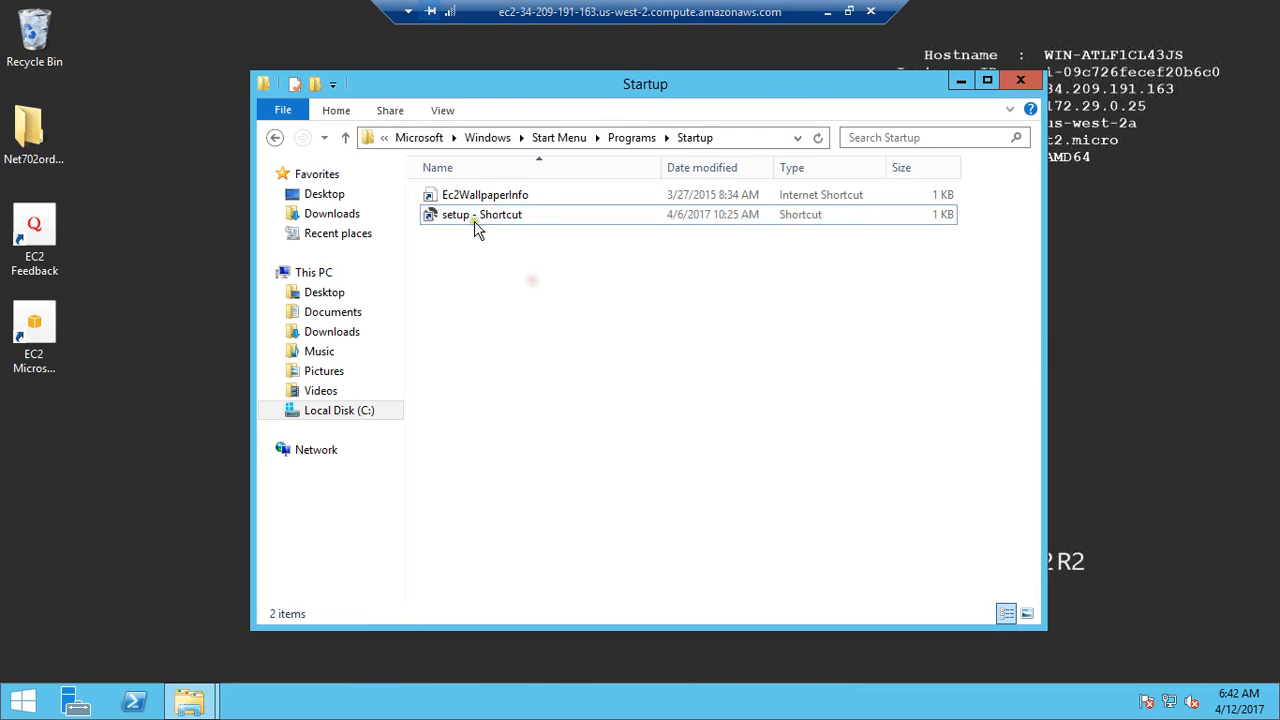
{"action": "double_click", "coordinate": [475, 215]}
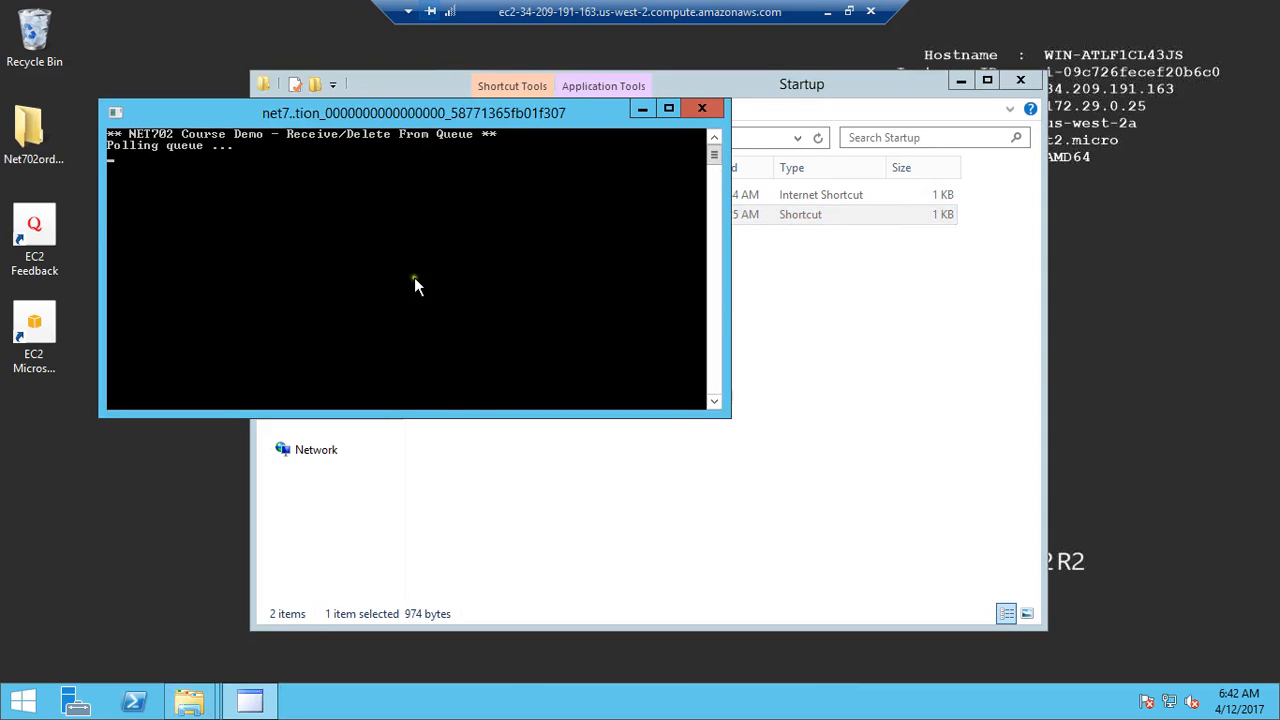
Step: Return to the Dino-Store page in Chrome, add the Troodon to the cart, and proceed to checkout
{"action": "left_click", "coordinate": [830, 12]}
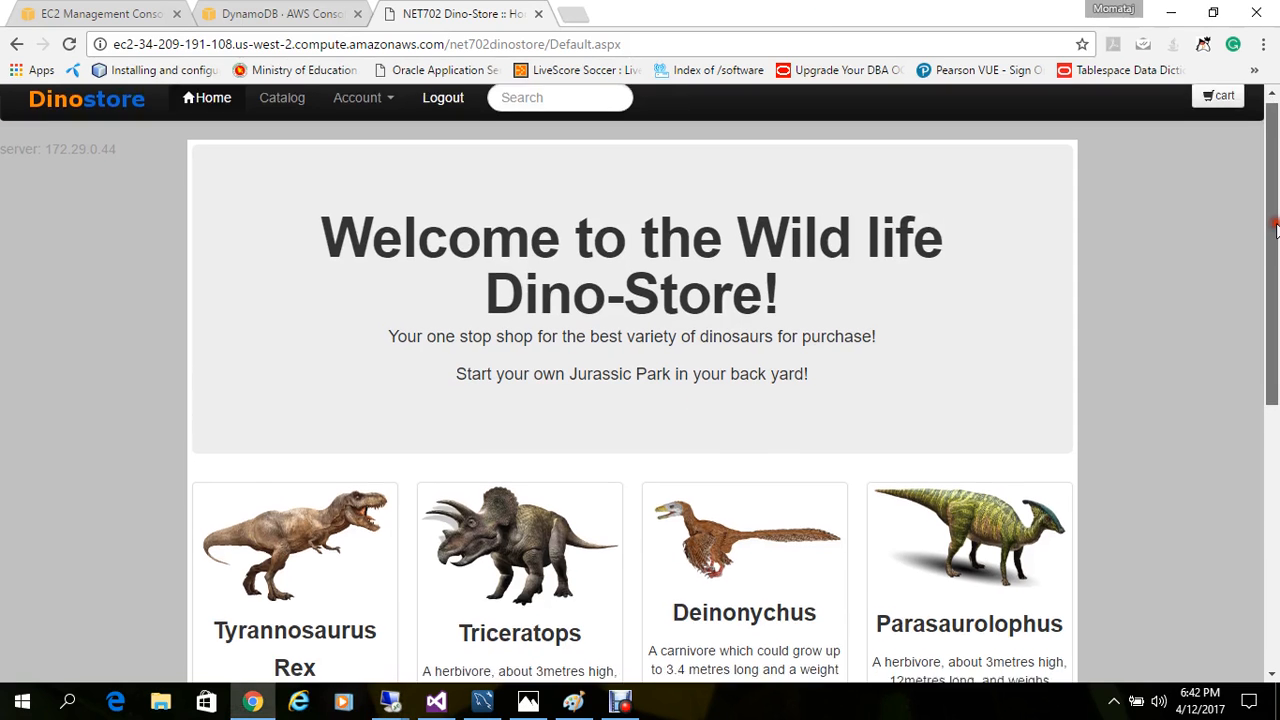
{"action": "left_click_drag", "start_coordinate": [1275, 228], "coordinate": [1276, 478]}
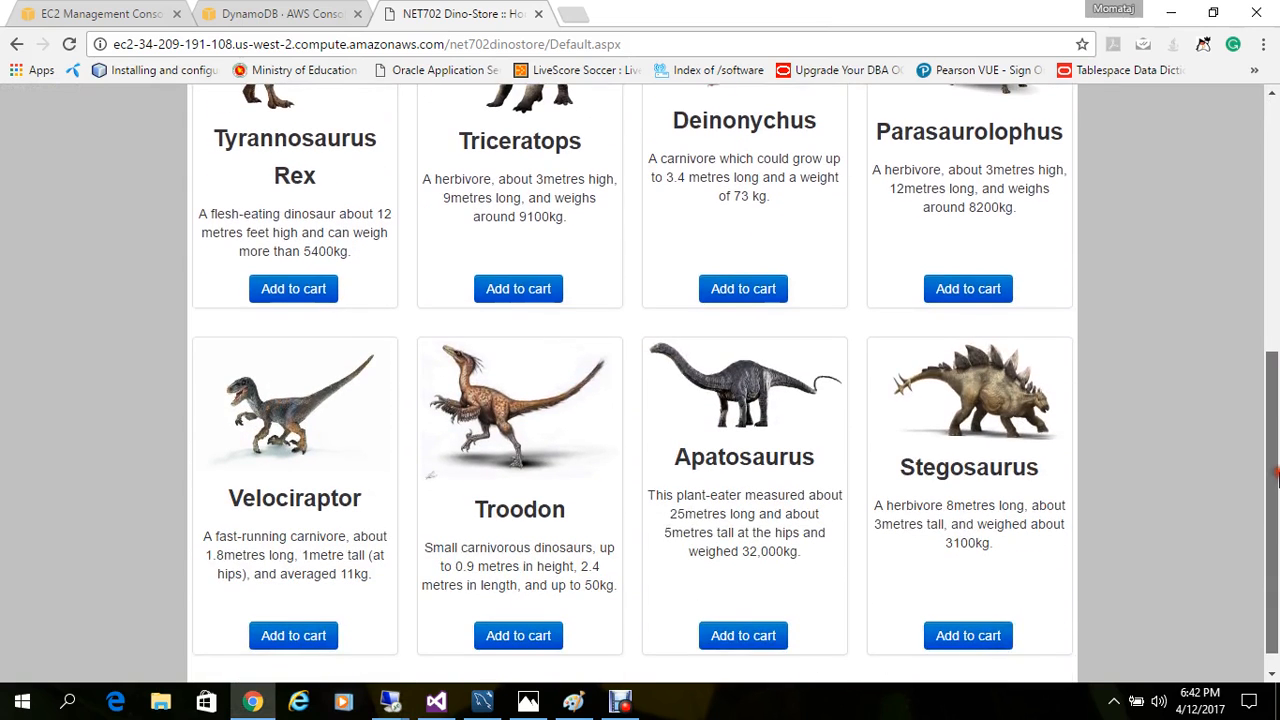
{"action": "left_click", "coordinate": [538, 632]}
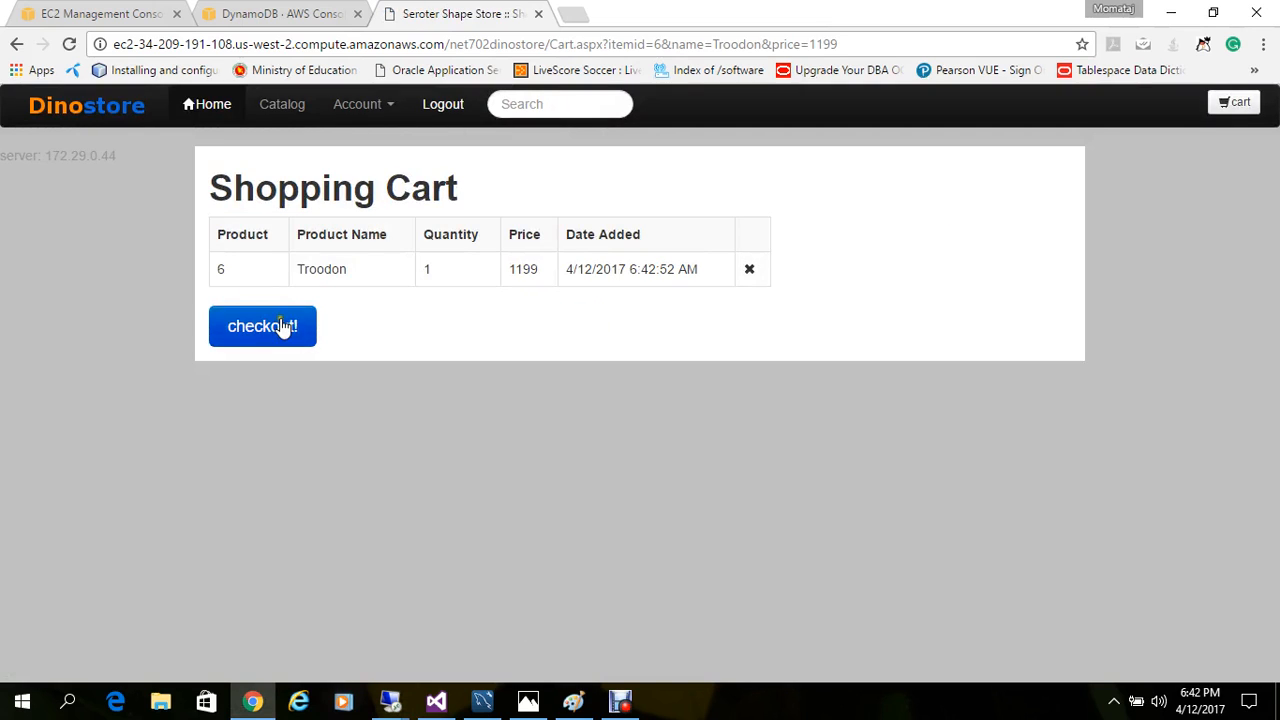
{"action": "left_click", "coordinate": [284, 325]}
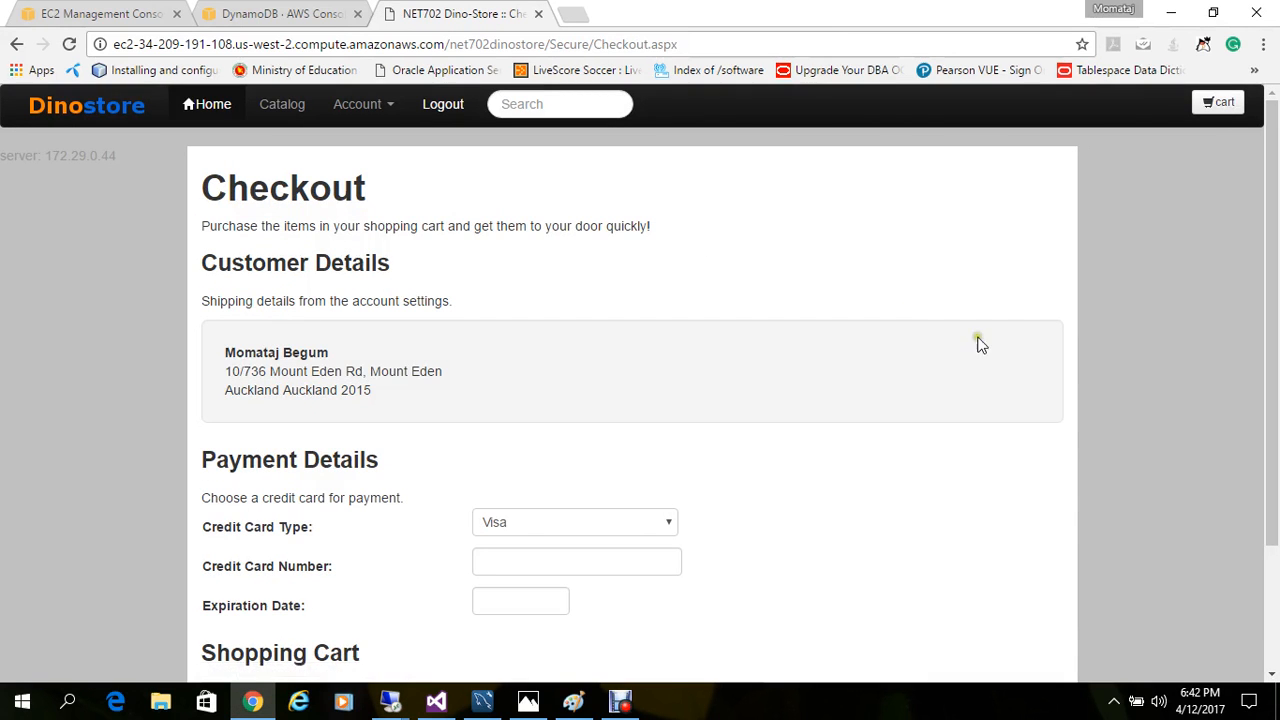
Step: Enter the credit card number and expiration date for the Visa payment, buy the Troodon, and return to the store's home page
{"action": "scroll", "coordinate": [1000, 345], "scroll_direction": "down", "scroll_amount": 2}
{"action": "left_click", "coordinate": [545, 437]}
{"action": "type", "text": "888888888888888888888888888"}
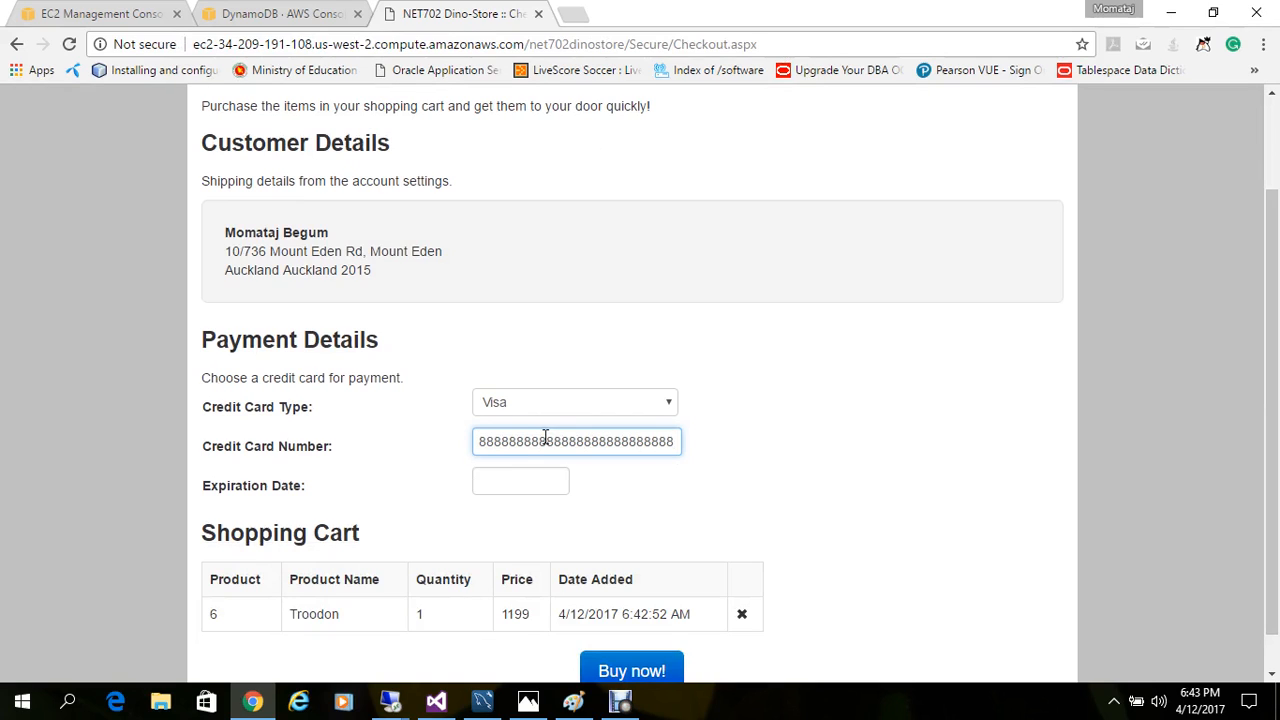
{"action": "left_click", "coordinate": [489, 486]}
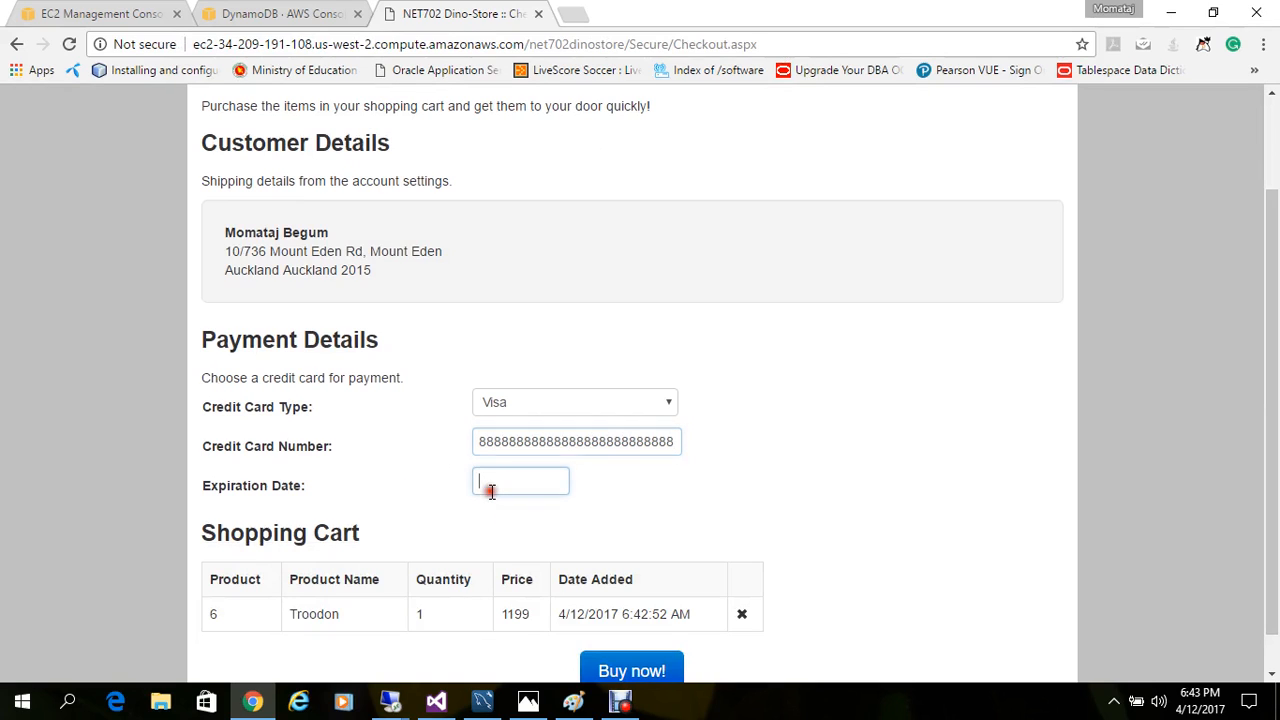
{"action": "type", "text": "88888888888"}
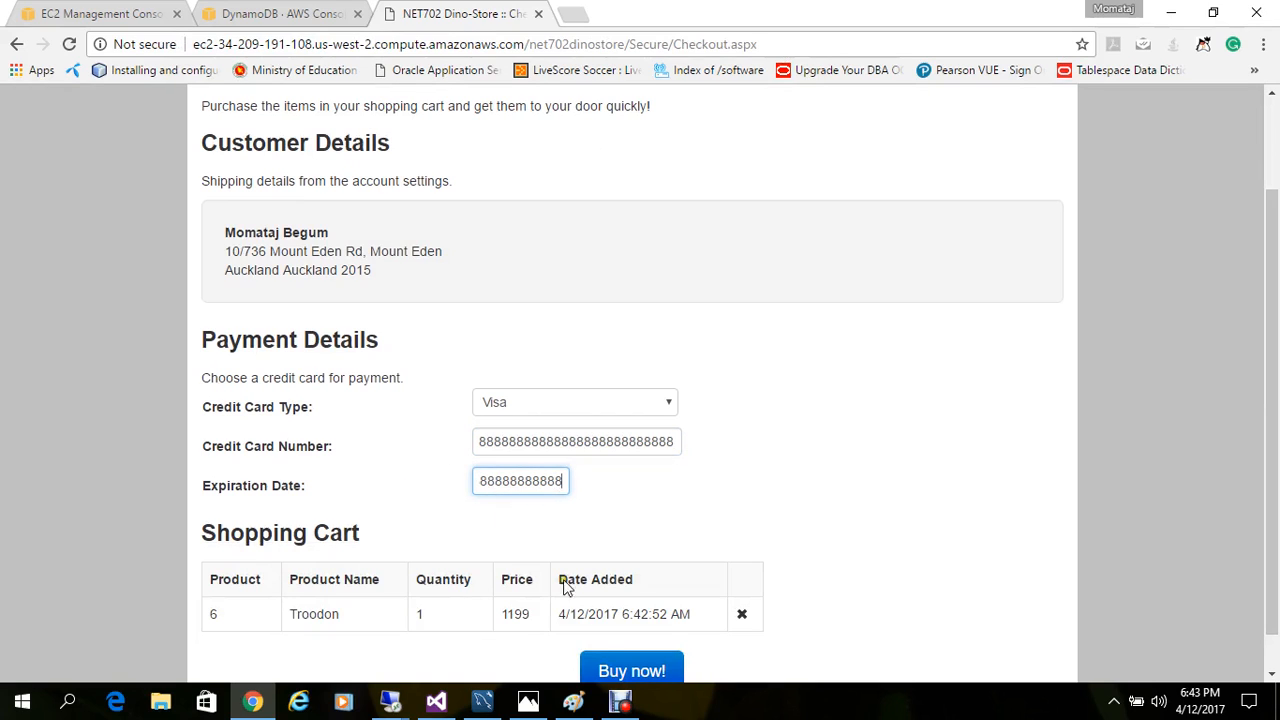
{"action": "left_click", "coordinate": [616, 674]}
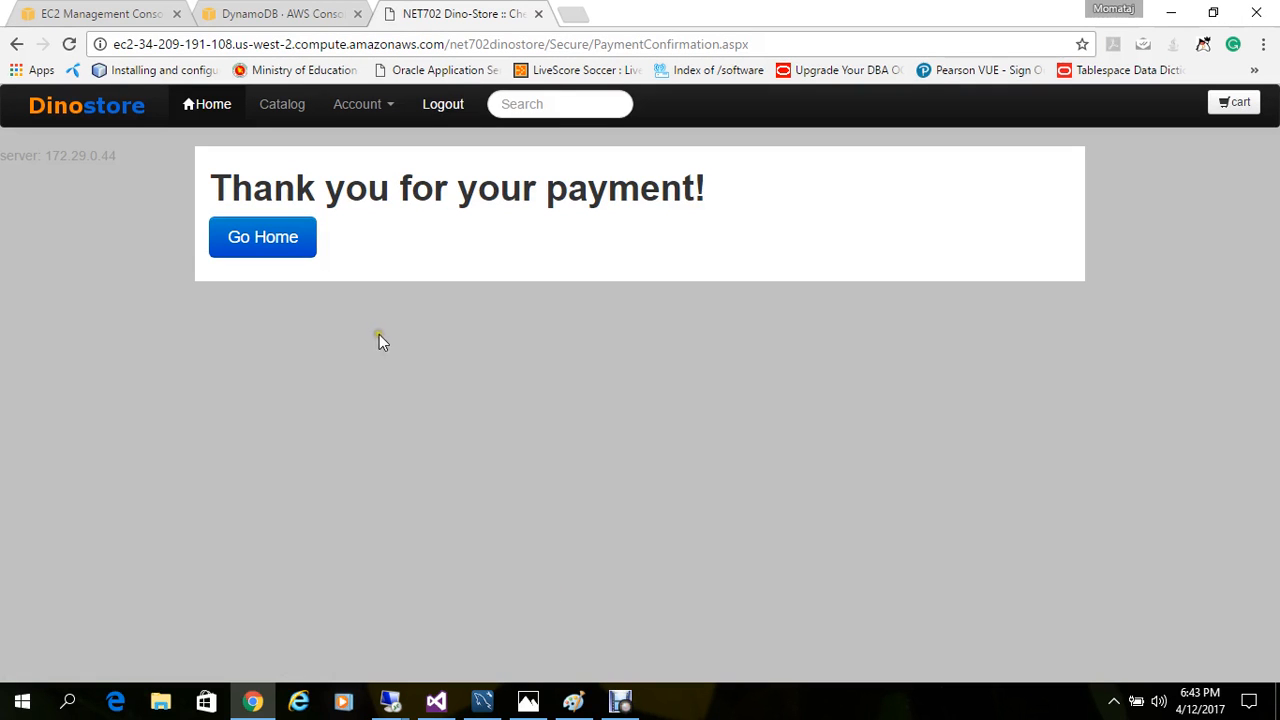
{"action": "left_click", "coordinate": [263, 238]}
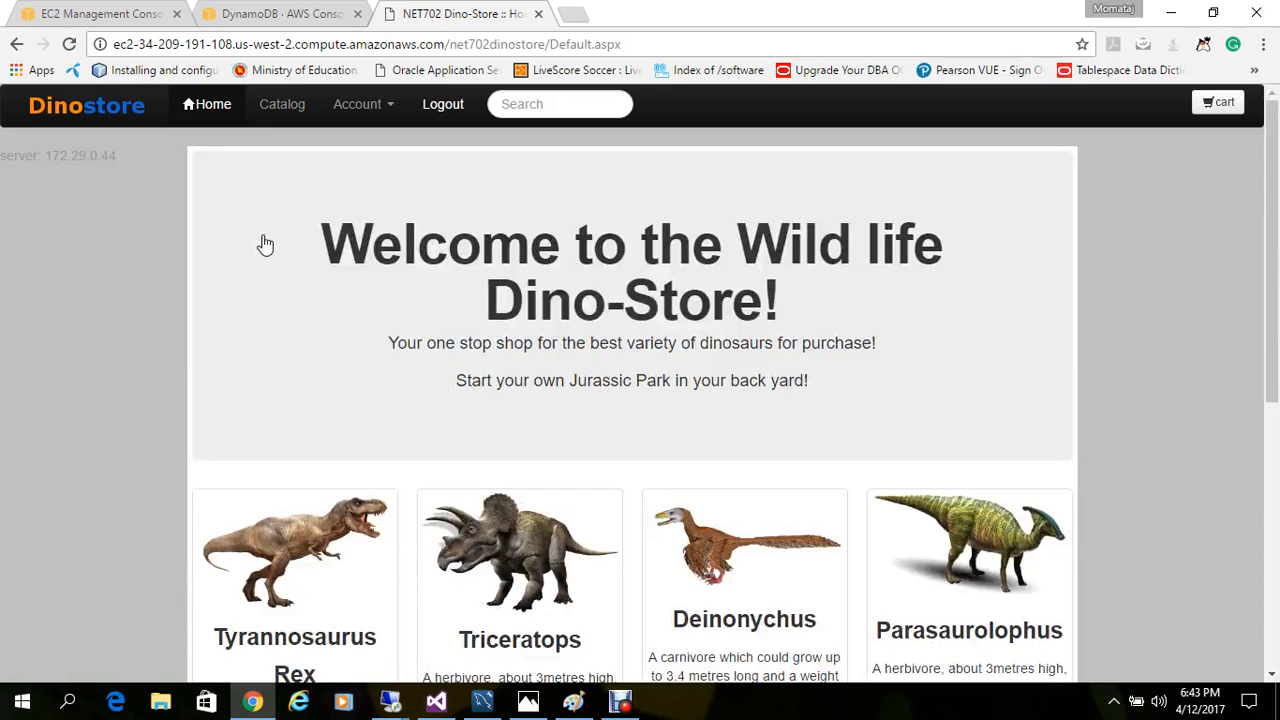
Step: Check the queue polling output in the order processor's remote console, then minimize the session
{"action": "mouse_move", "coordinate": [389, 700]}
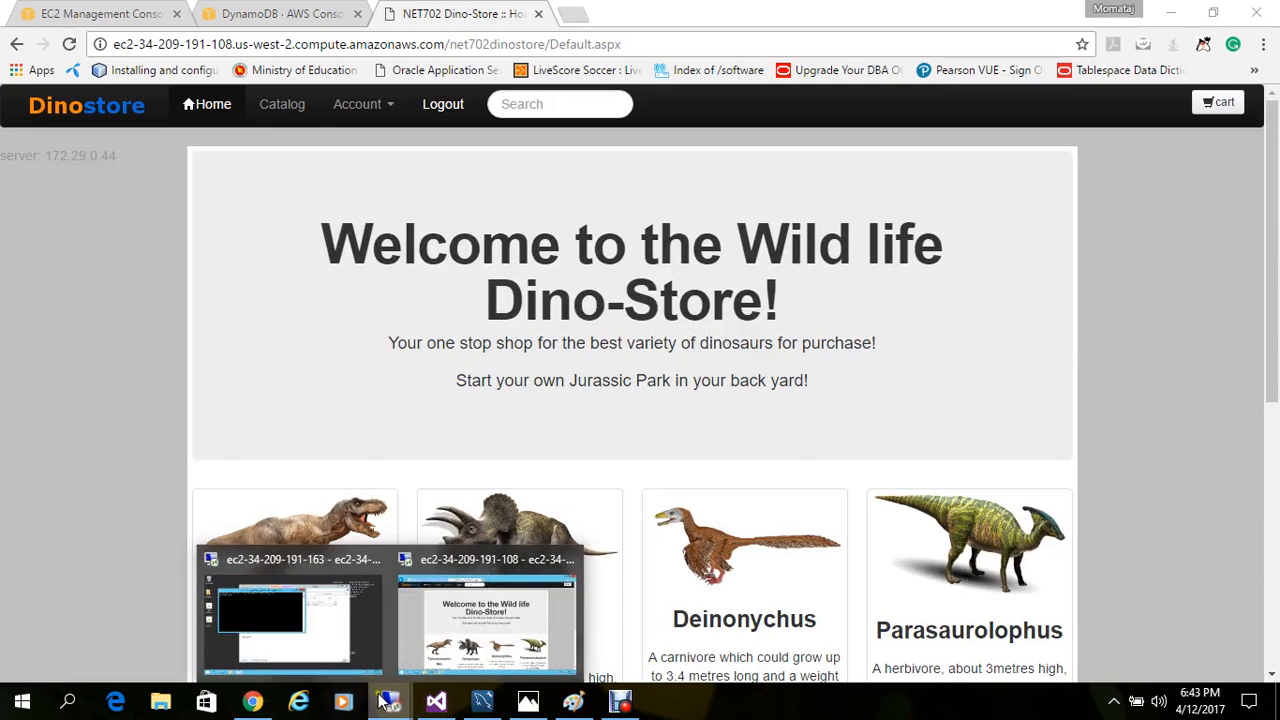
{"action": "left_click", "coordinate": [305, 645]}
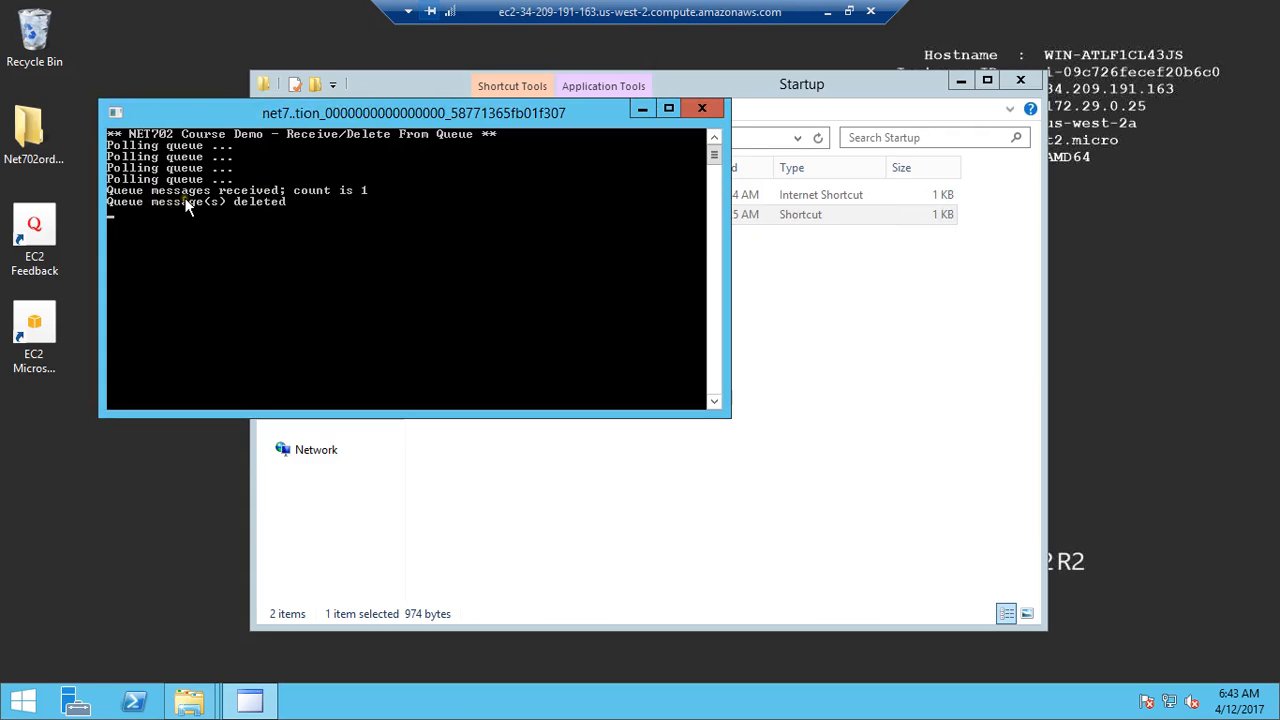
{"action": "left_click", "coordinate": [827, 11]}
Step: Switch to MySQL Workbench, try to rerun the dinostoredb.orders query, and close and reopen the AWS connection
{"action": "left_click", "coordinate": [482, 700]}
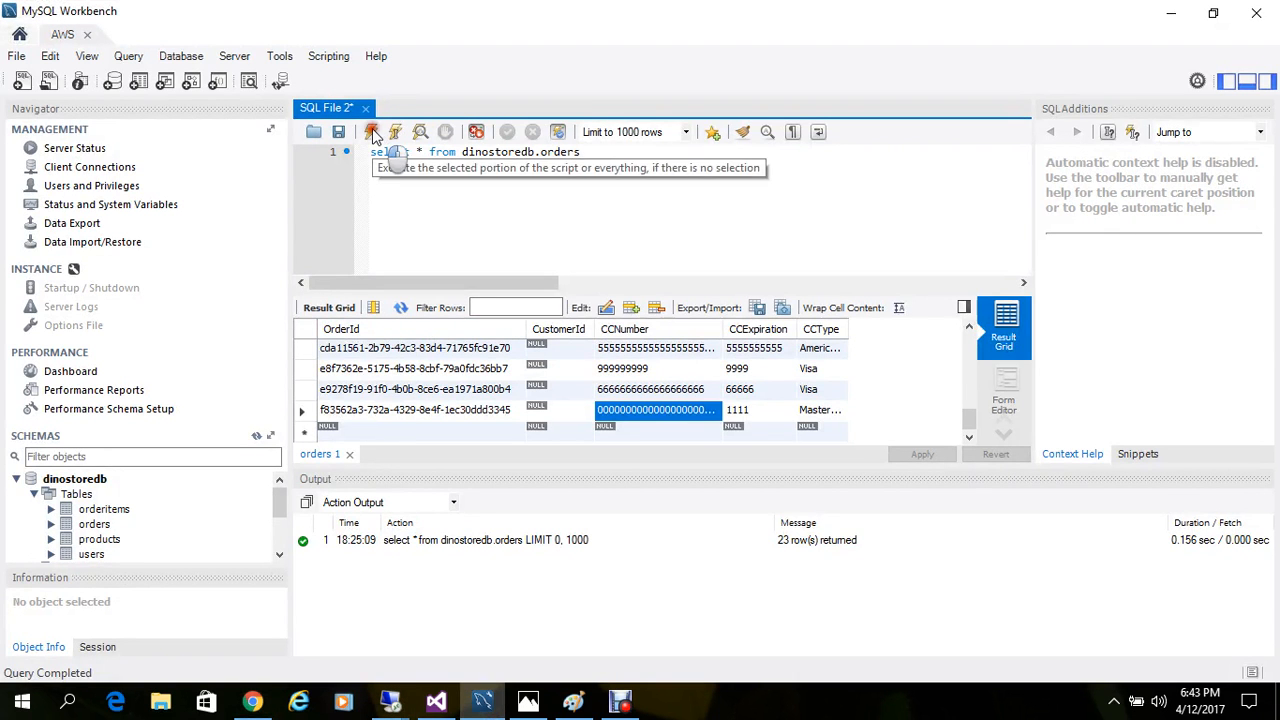
{"action": "left_click", "coordinate": [371, 132]}
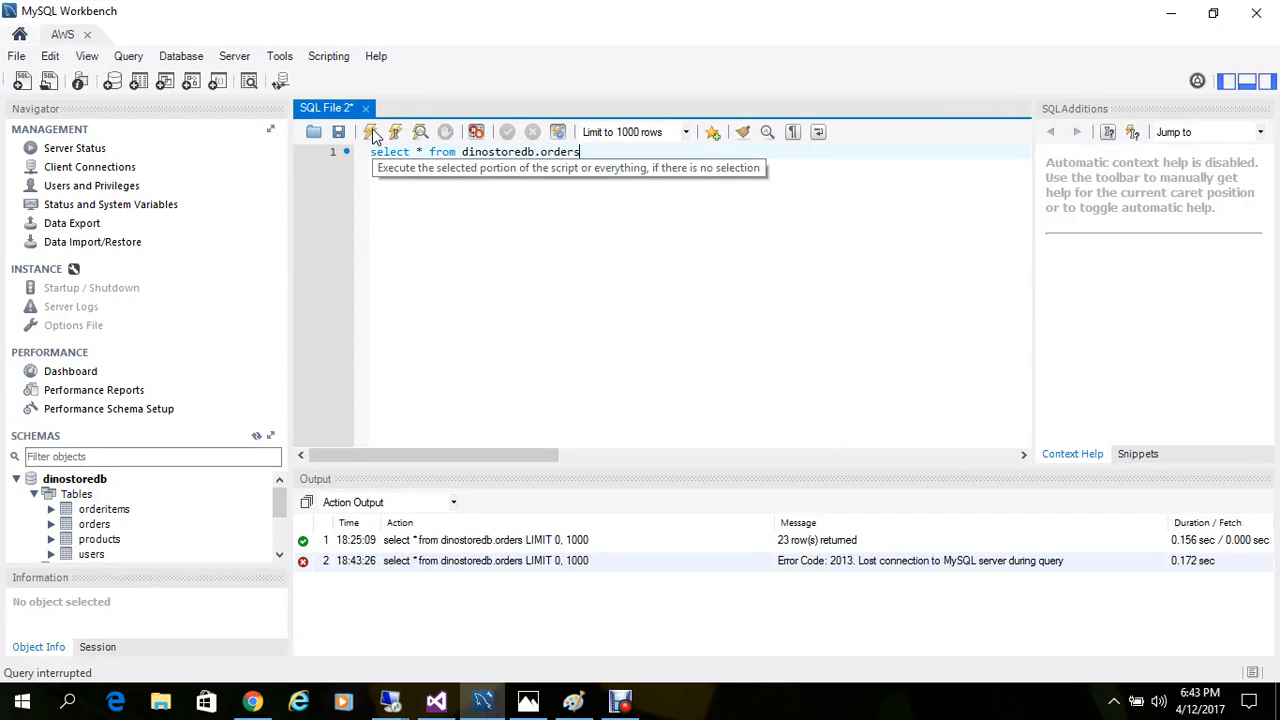
{"action": "left_click", "coordinate": [86, 37]}
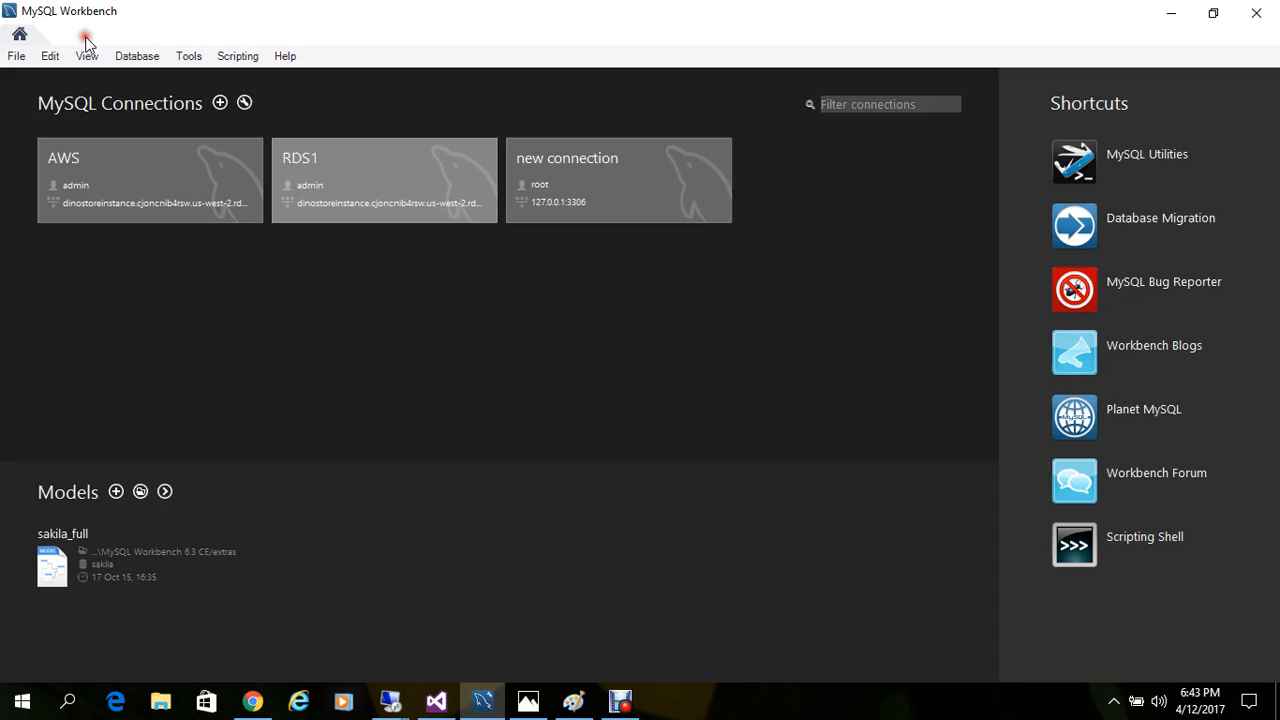
{"action": "left_click", "coordinate": [119, 176]}
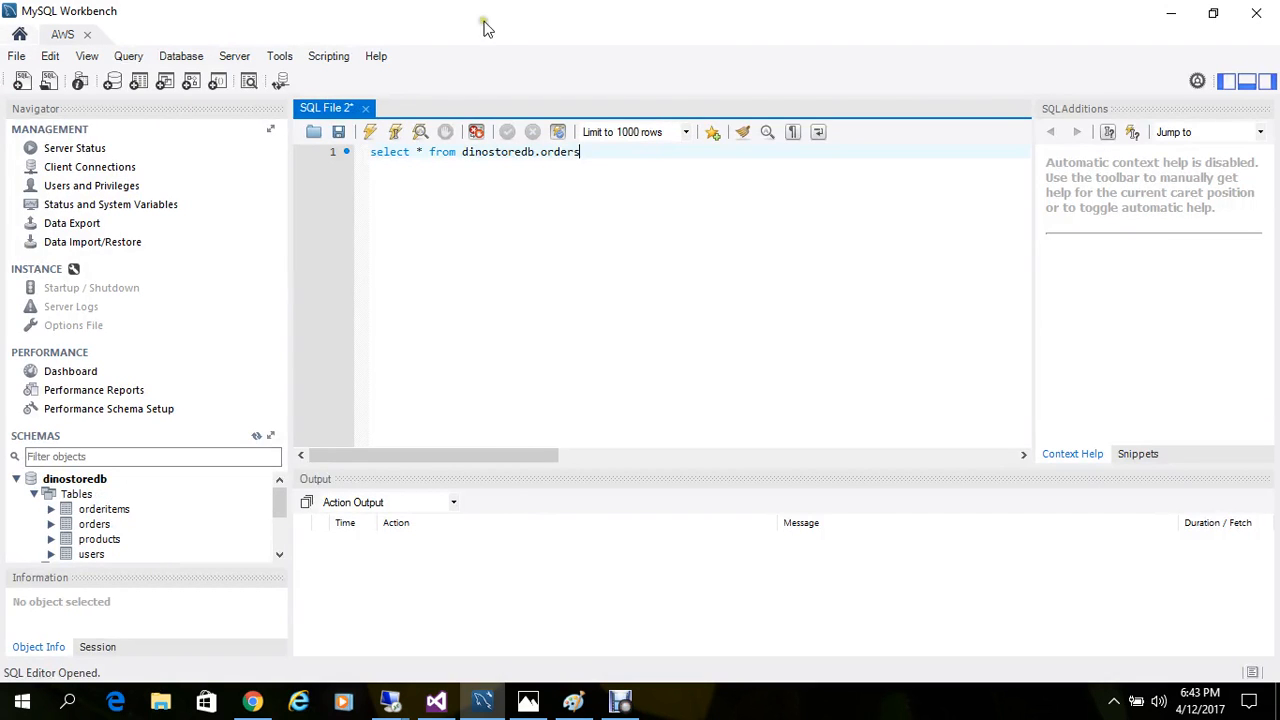
Step: Run select * from dinostoredb.orders and select the CCExpiration cell of the newly placed order
{"action": "left_click", "coordinate": [370, 133]}
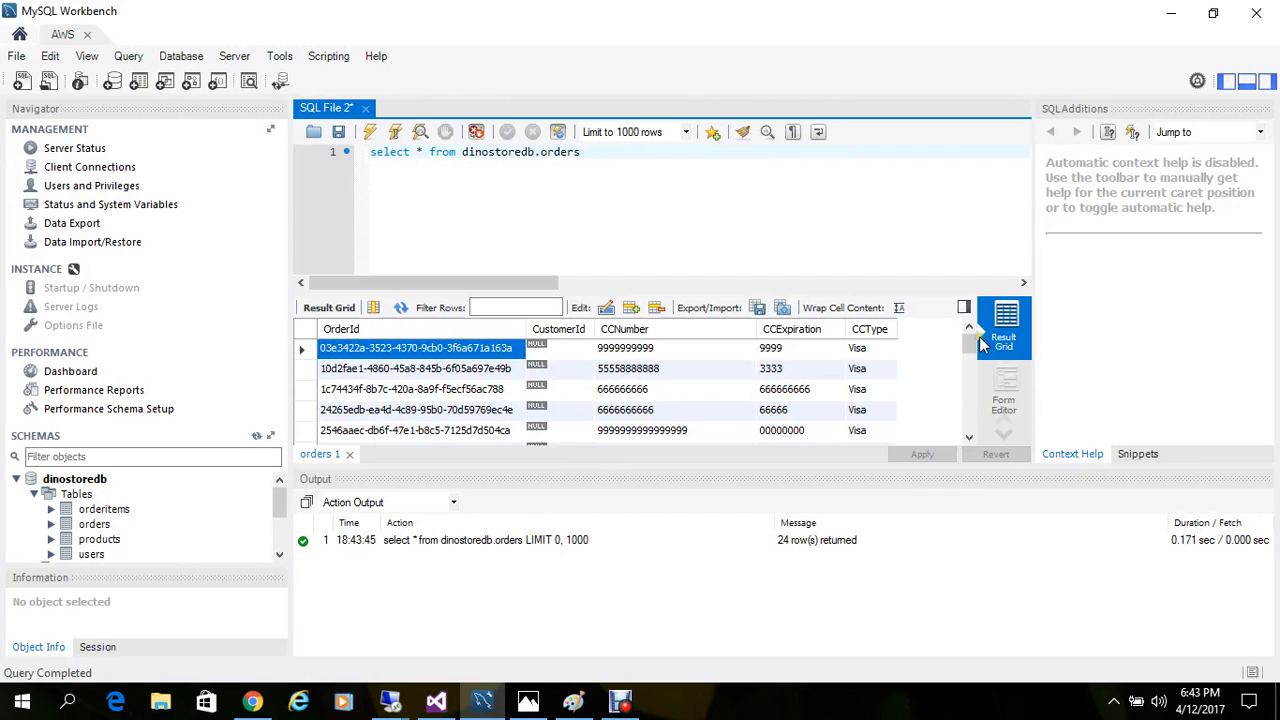
{"action": "left_click_drag", "start_coordinate": [969, 345], "coordinate": [996, 396]}
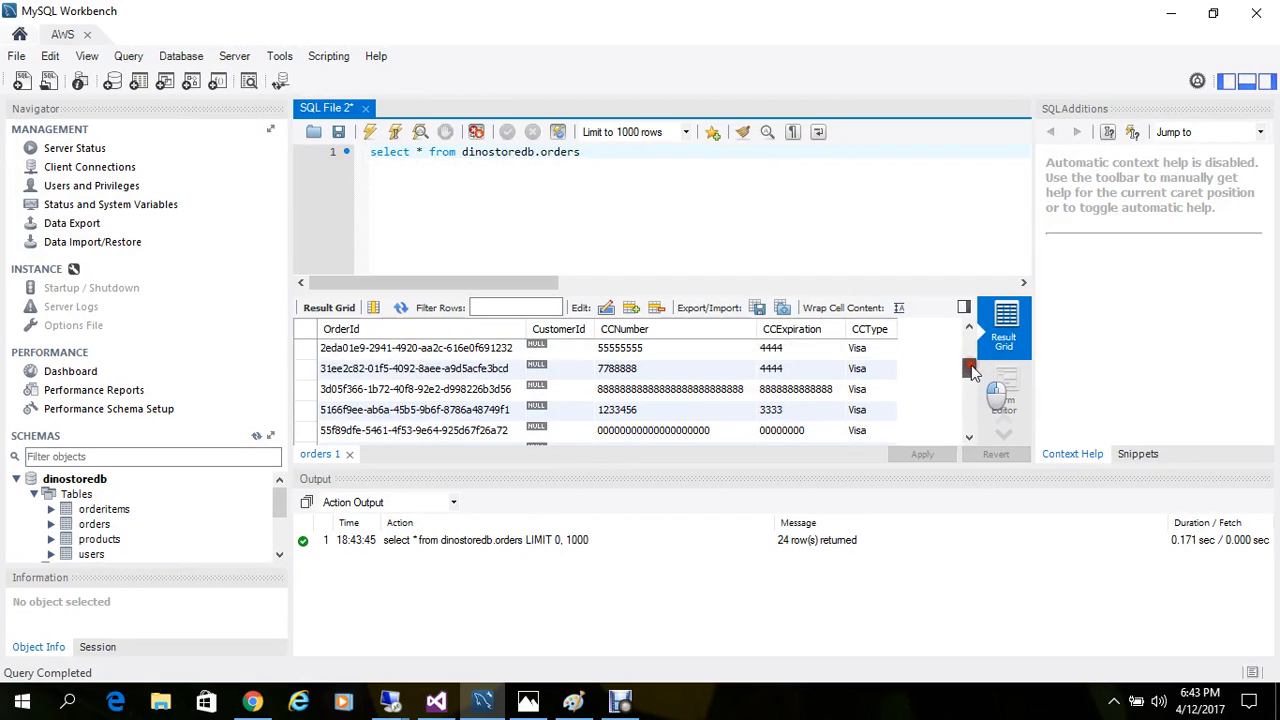
{"action": "left_click", "coordinate": [801, 394]}
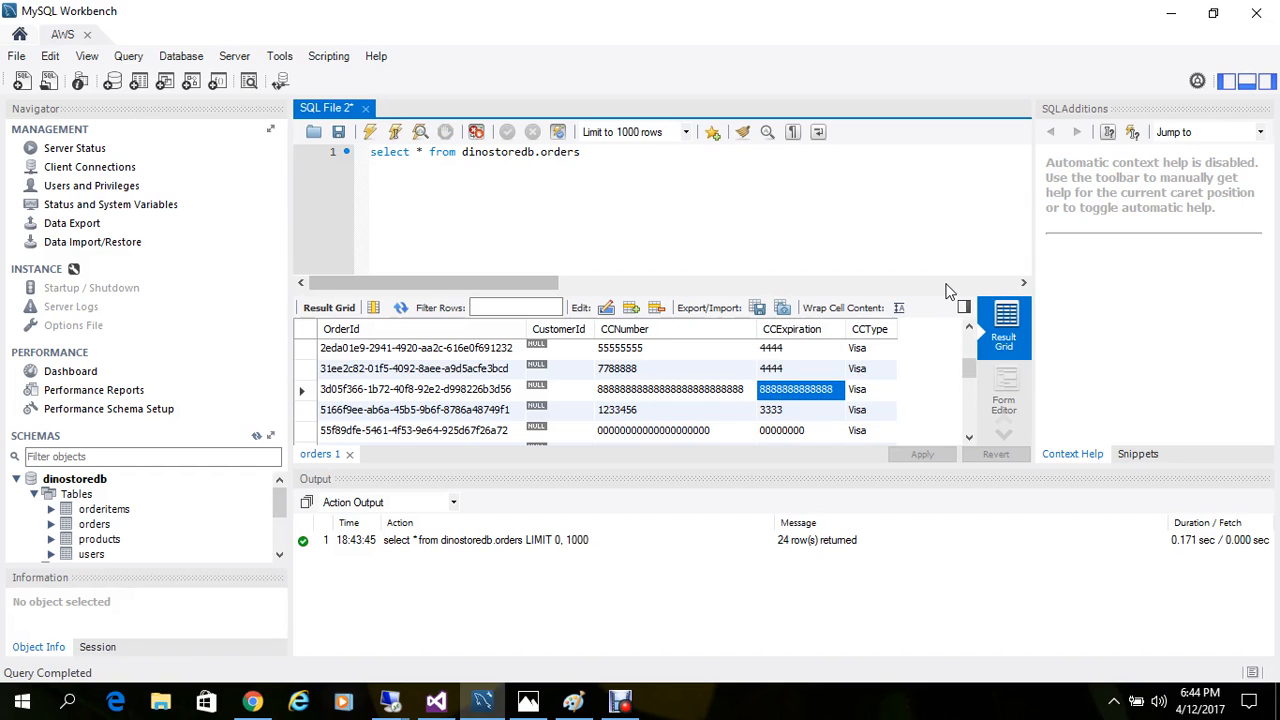
{"action": "left_click", "coordinate": [632, 708]}
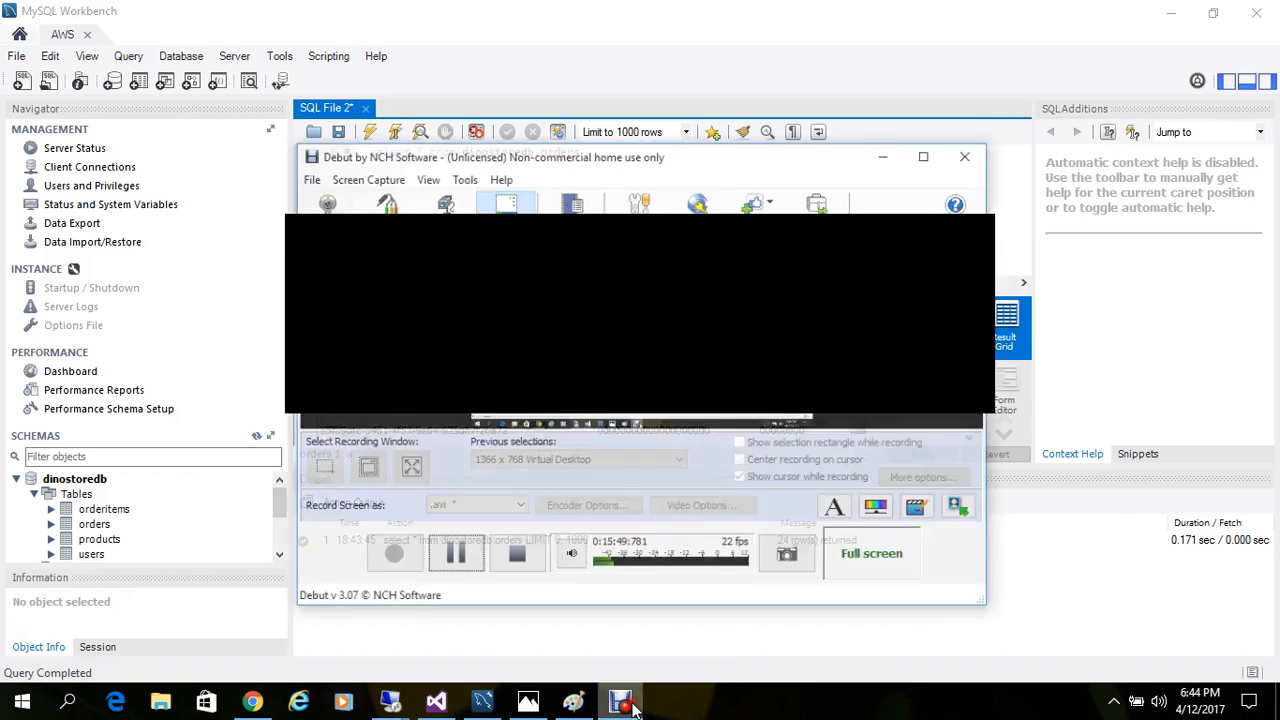